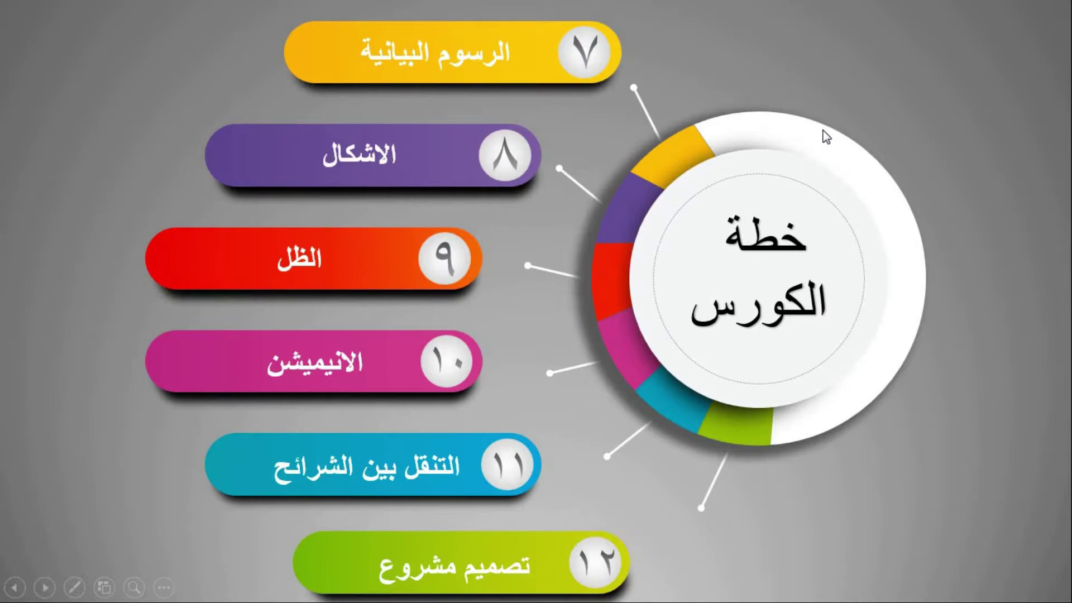
# Bring up the navigation menu on the 'خطة الكورس' course-plan slide during the show
pyautogui.rightClick(920, 146)
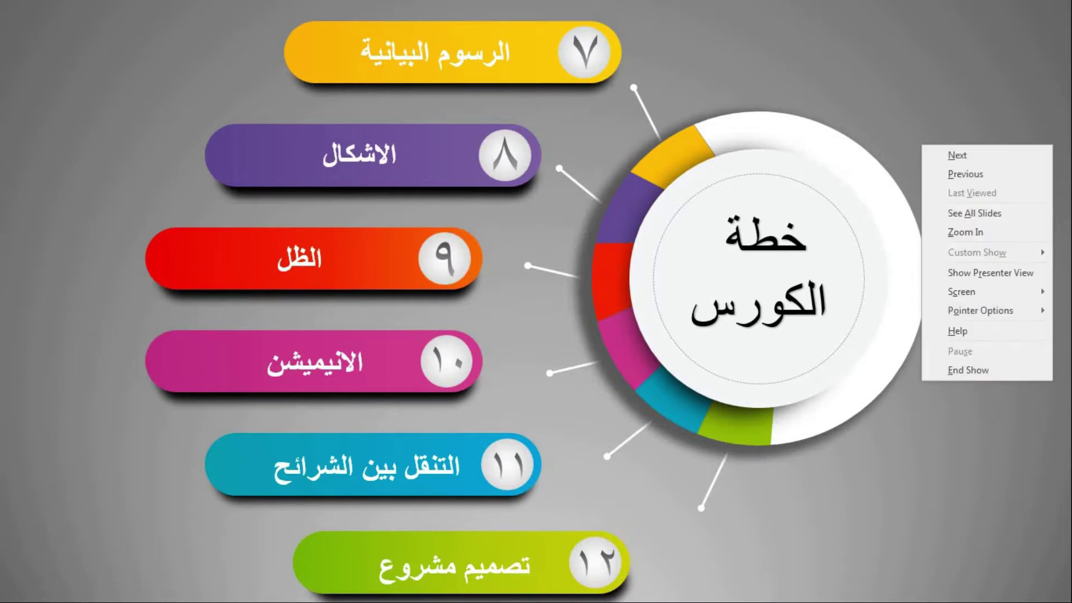
# End the show and start a new maximized presentation whose slide uses the Blank layout
pyautogui.click(991, 371)
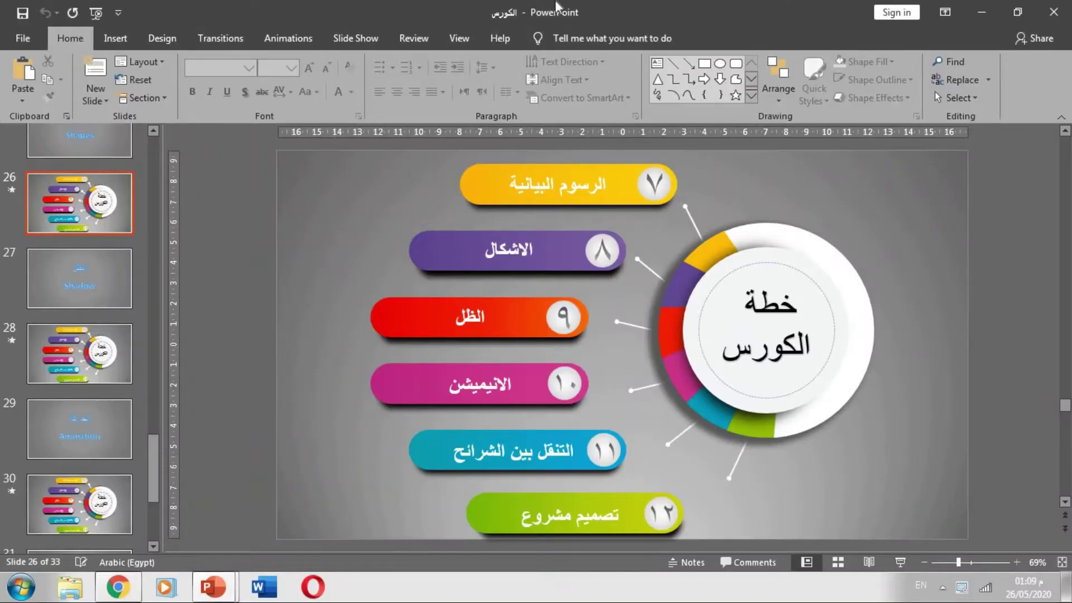
pyautogui.hotkey('ctrl', 'n')
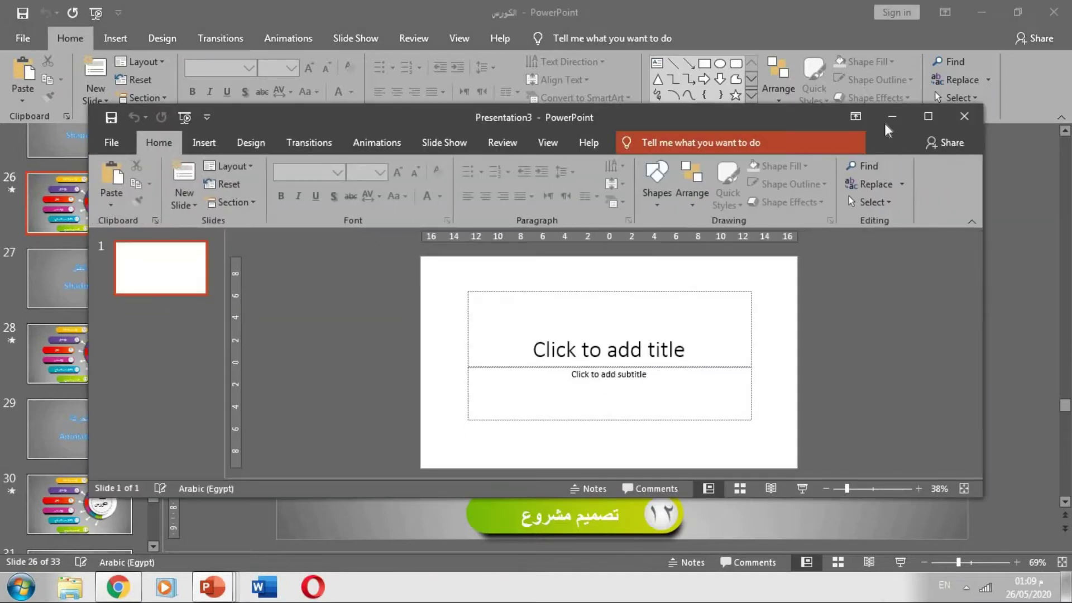
pyautogui.click(926, 112)
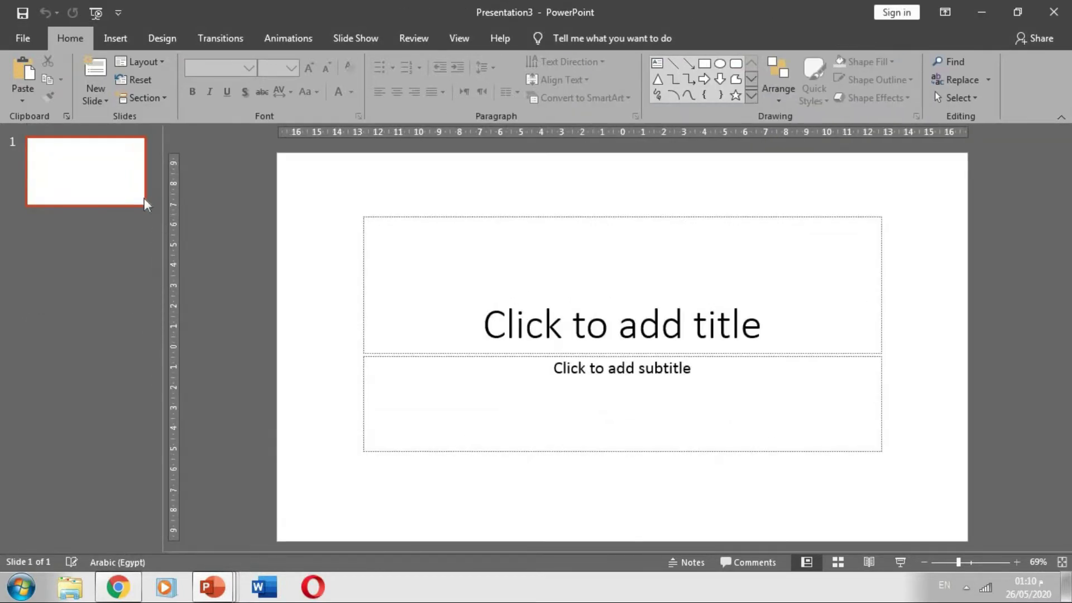
pyautogui.rightClick(132, 206)
pyautogui.moveTo(169, 370)
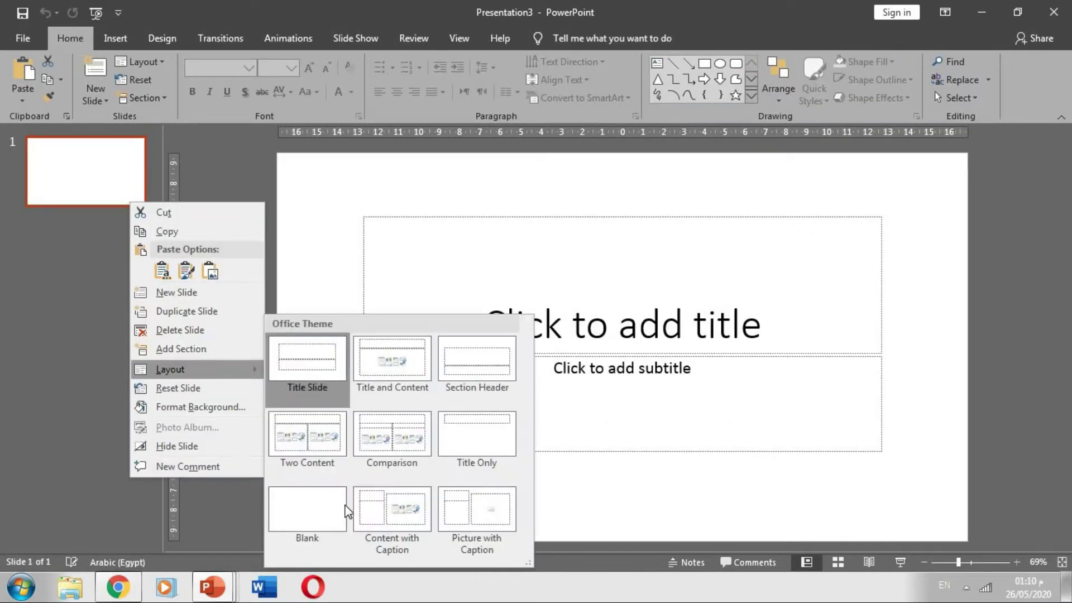
pyautogui.click(345, 509)
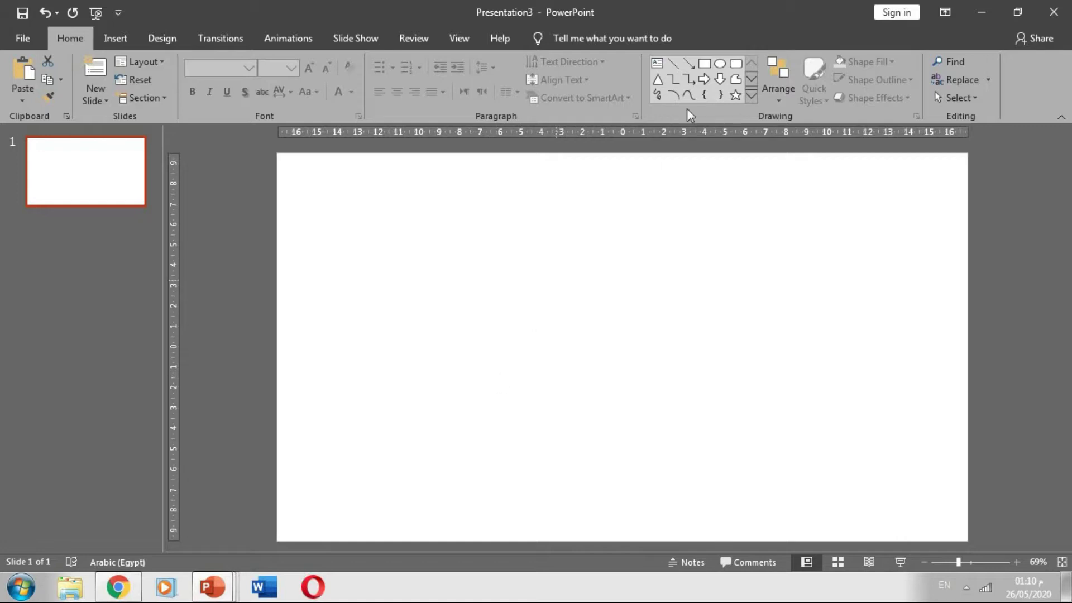
# Draw a wide rectangle near the top and give the background a grey radial preset gradient
pyautogui.click(704, 63)
pyautogui.moveTo(433, 206); pyautogui.dragTo(808, 297)
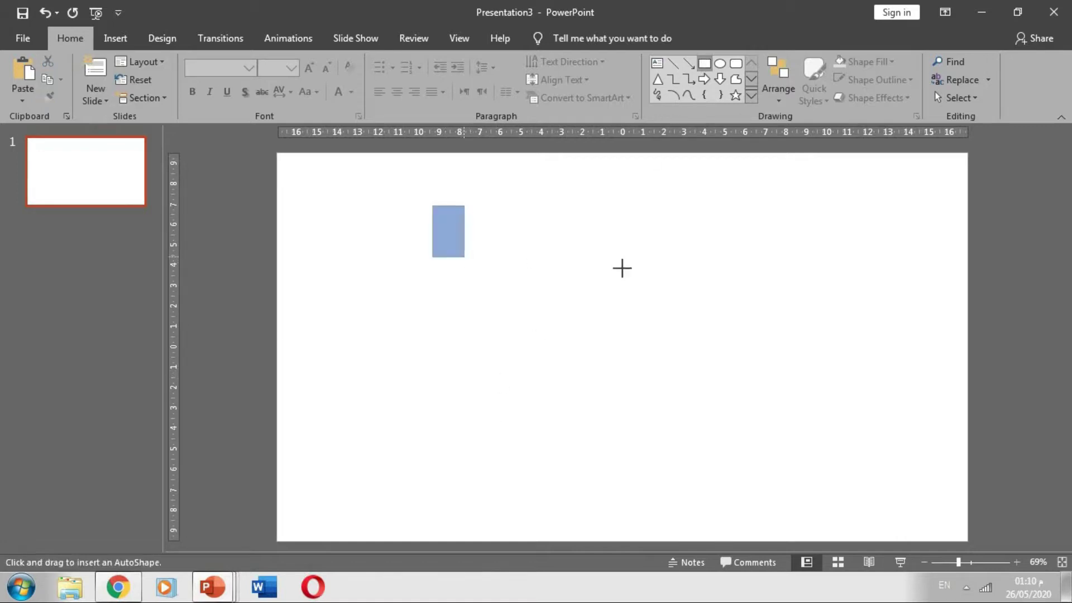
pyautogui.rightClick(660, 438)
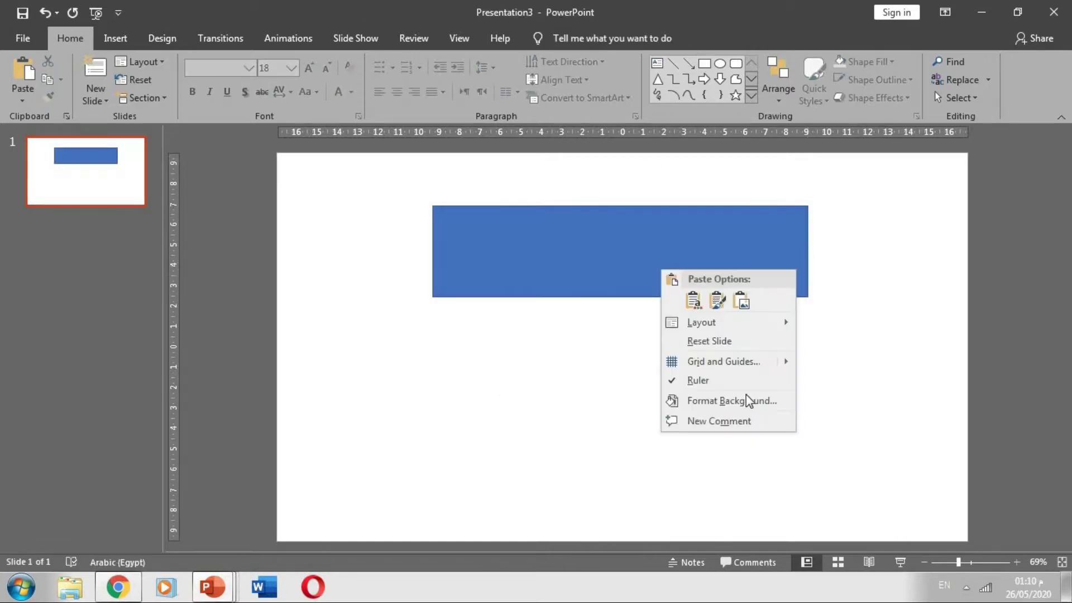
pyautogui.click(762, 404)
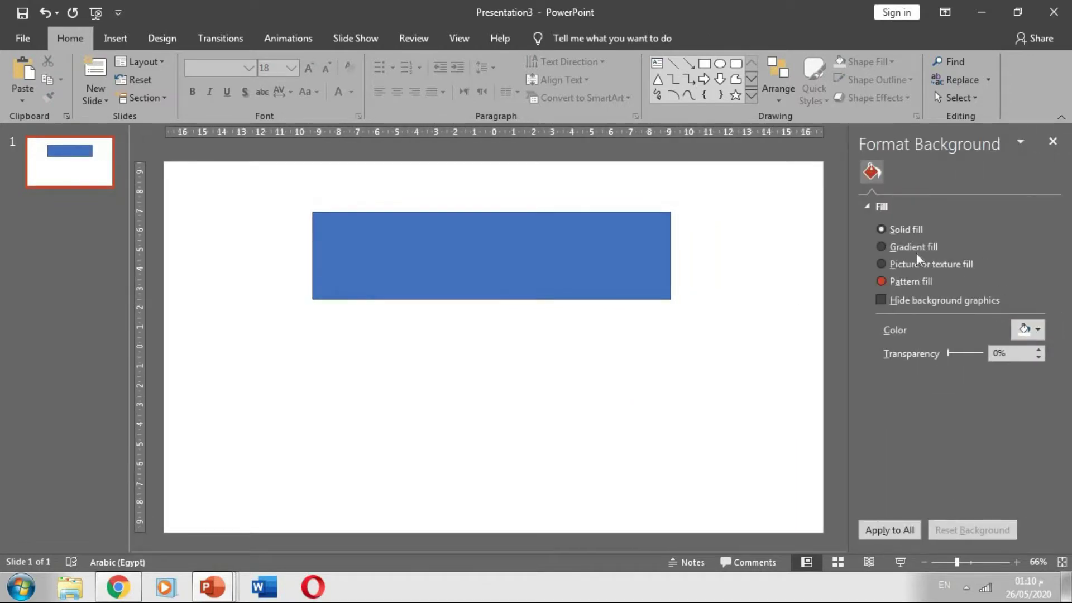
pyautogui.click(913, 247)
pyautogui.click(1025, 330)
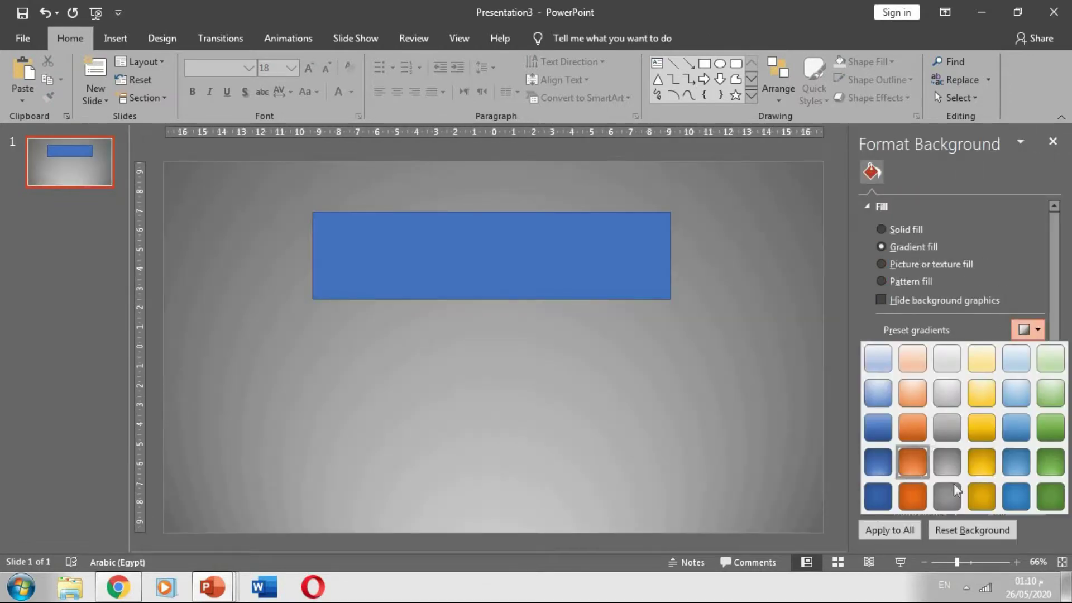
pyautogui.click(911, 471)
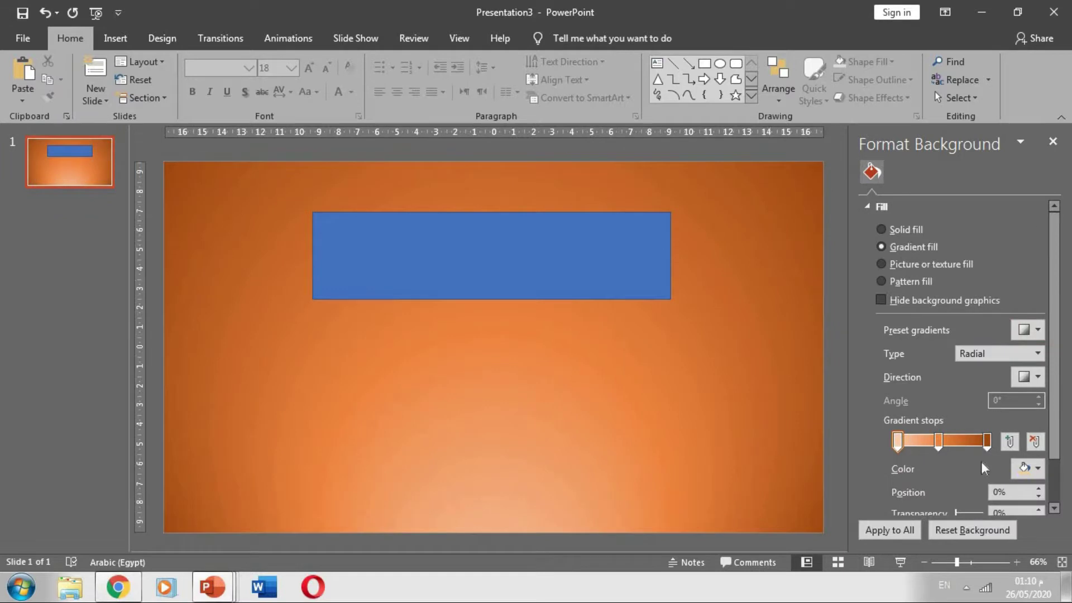
pyautogui.click(1027, 330)
pyautogui.click(947, 462)
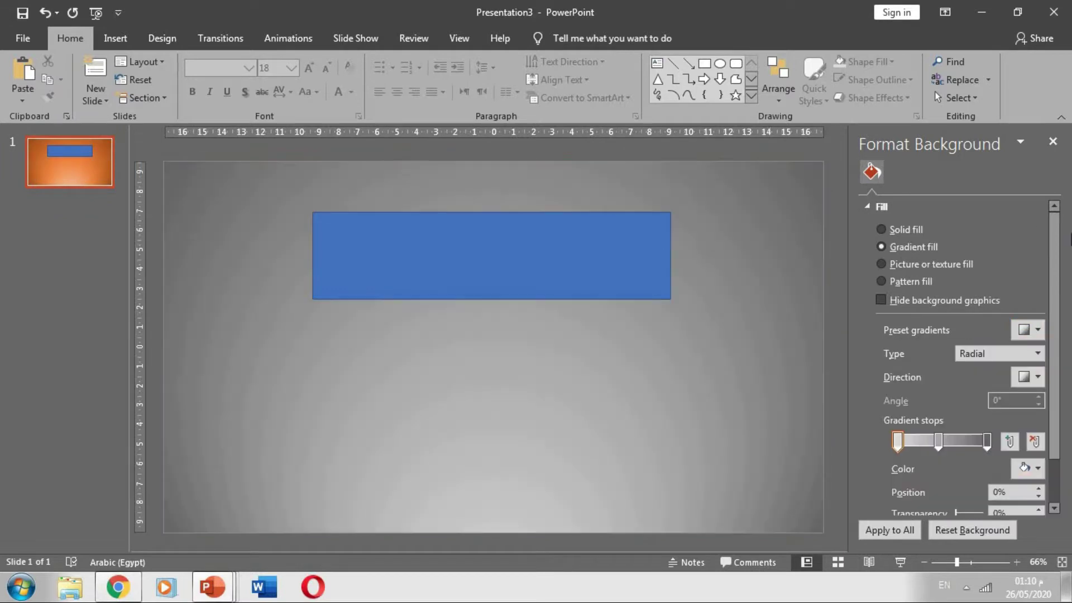
pyautogui.click(517, 241)
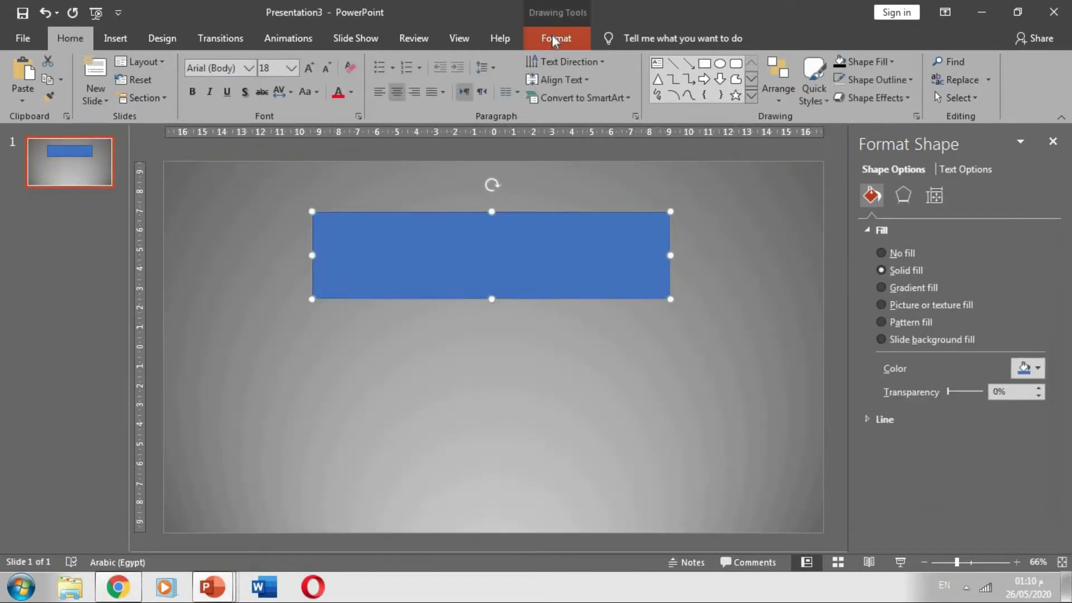
# Remove the rectangle's outline, then enlarge it and move it toward the top-left
pyautogui.click(556, 38)
pyautogui.click(408, 80)
pyautogui.click(403, 216)
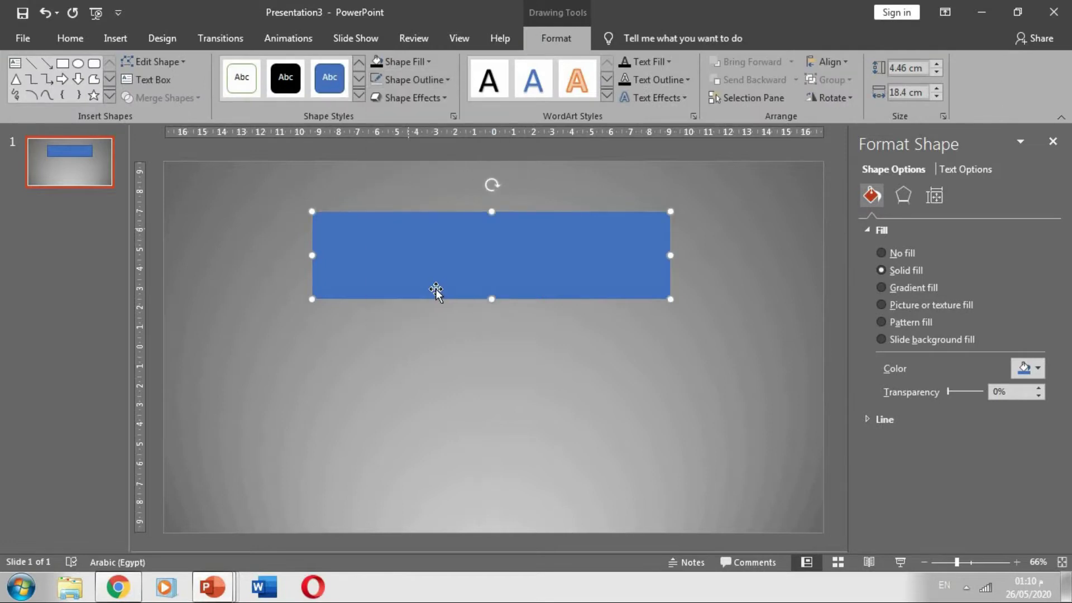
pyautogui.moveTo(433, 292); pyautogui.dragTo(435, 305)
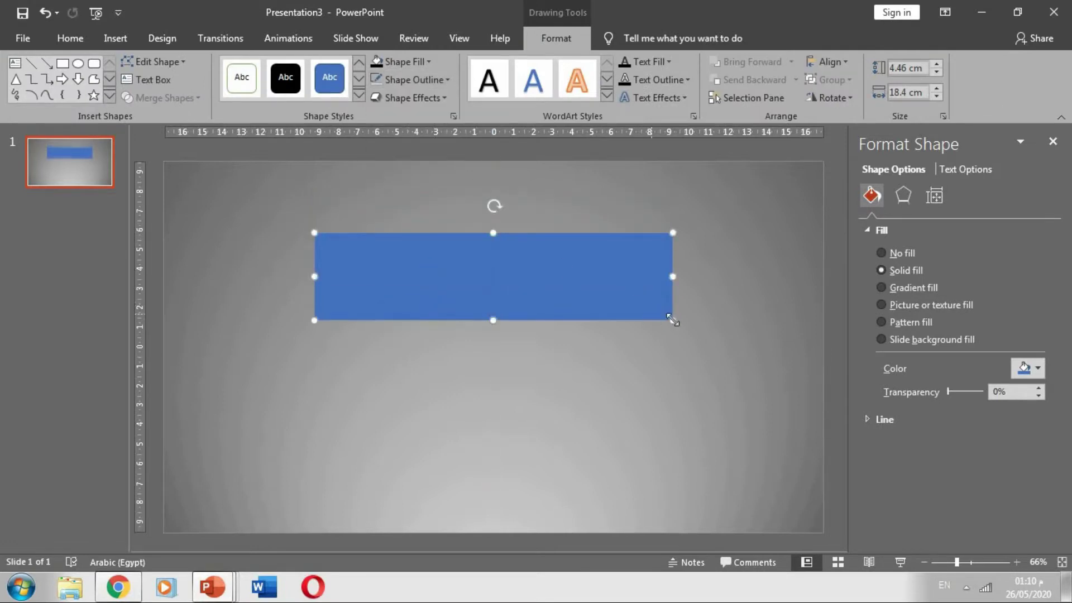
pyautogui.moveTo(672, 320)
pyautogui.mouseDown()
pyautogui.moveTo(680, 361)
pyautogui.moveTo(672, 313)
pyautogui.mouseUp()
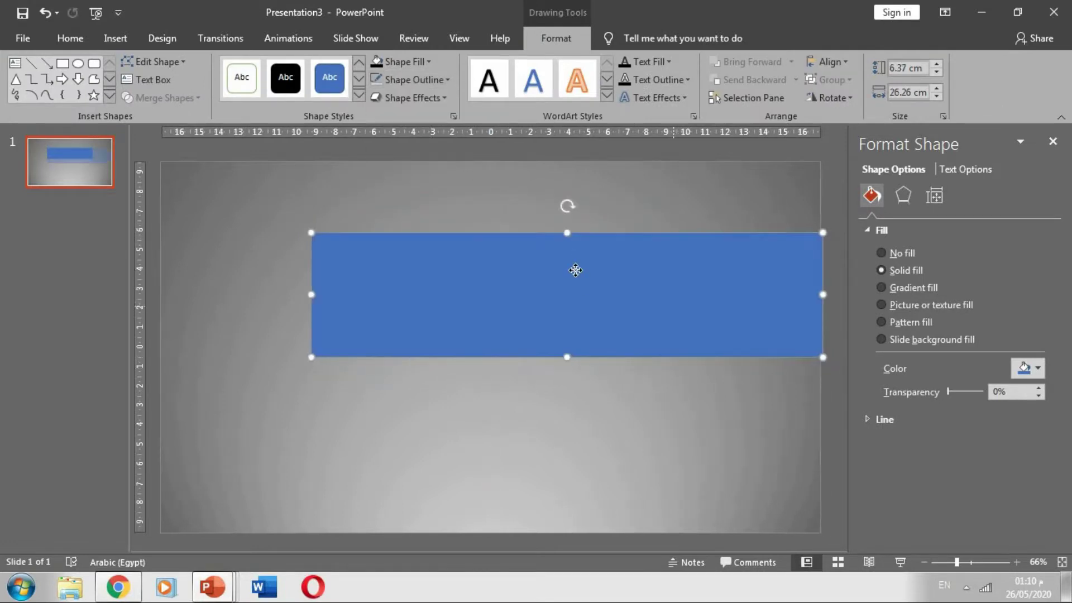
pyautogui.moveTo(575, 269); pyautogui.dragTo(502, 230)
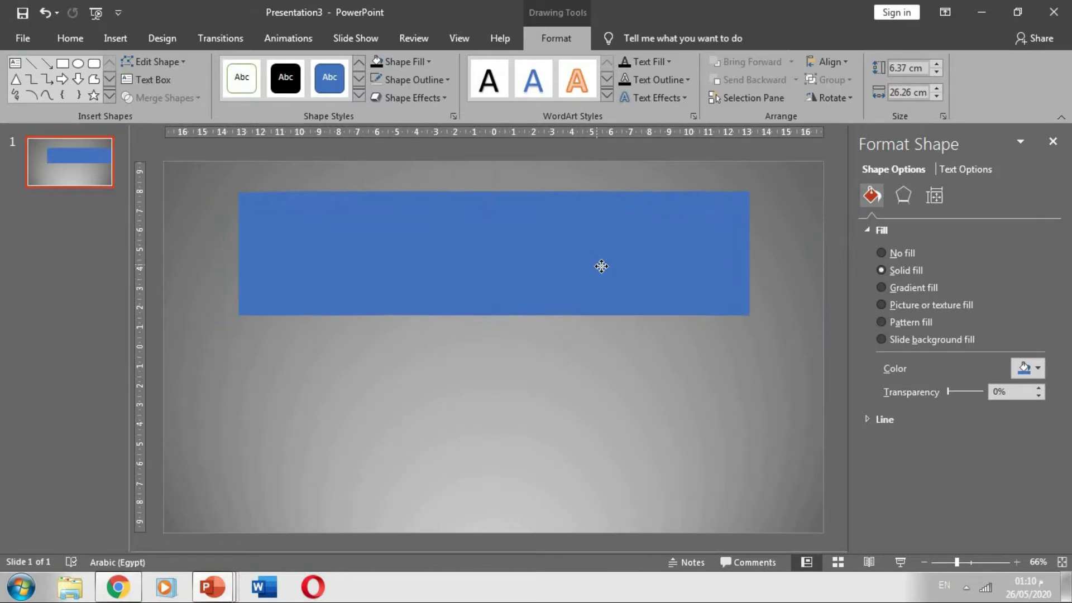
# Try a shadow effect on the rectangle, then set it back to No Shadow
pyautogui.click(416, 98)
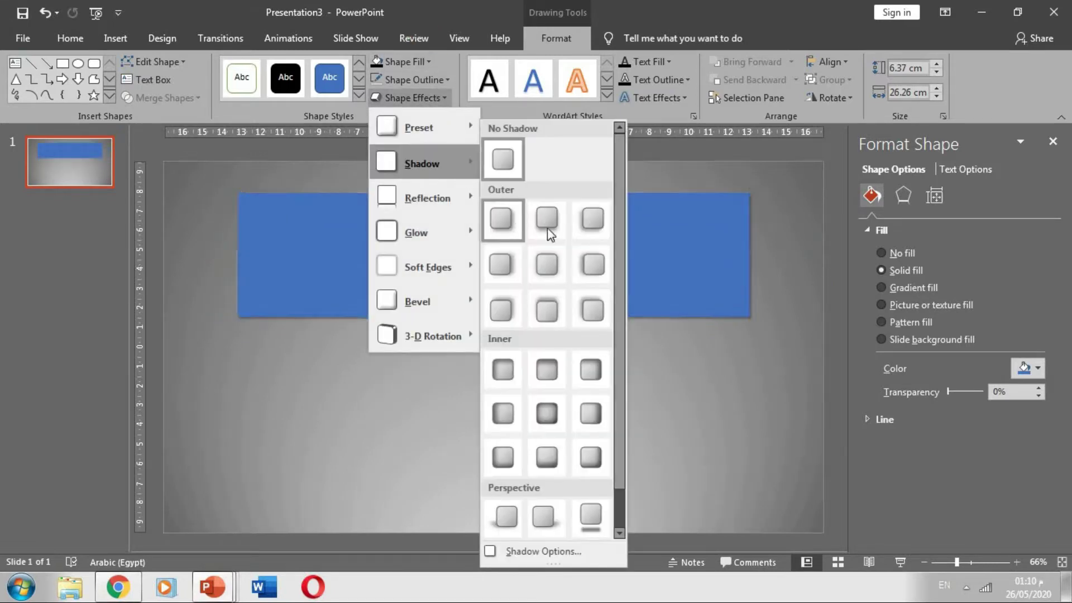
pyautogui.moveTo(422, 162)
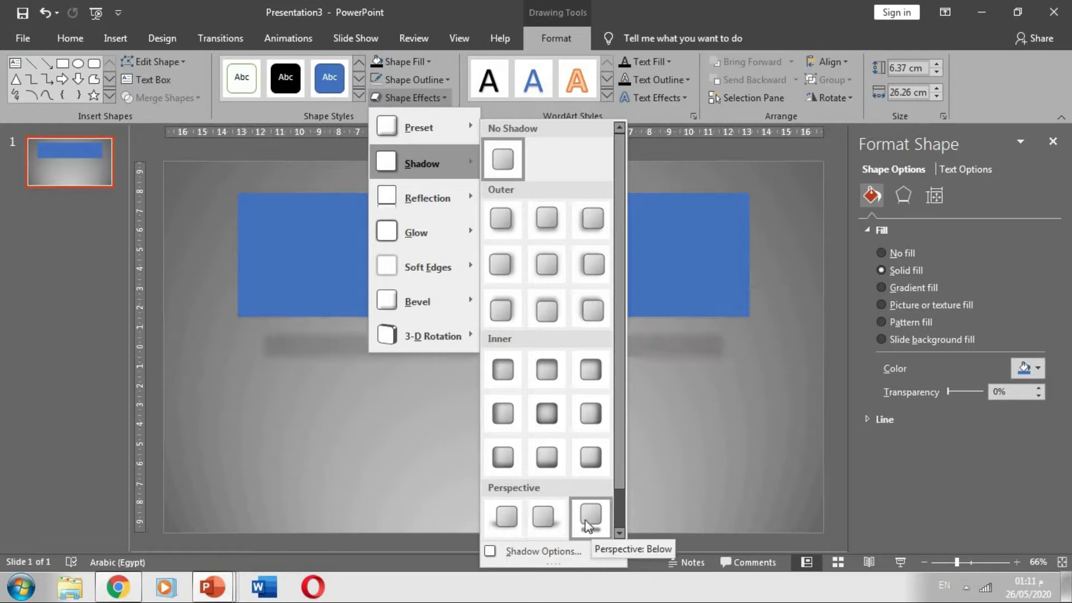
pyautogui.click(564, 286)
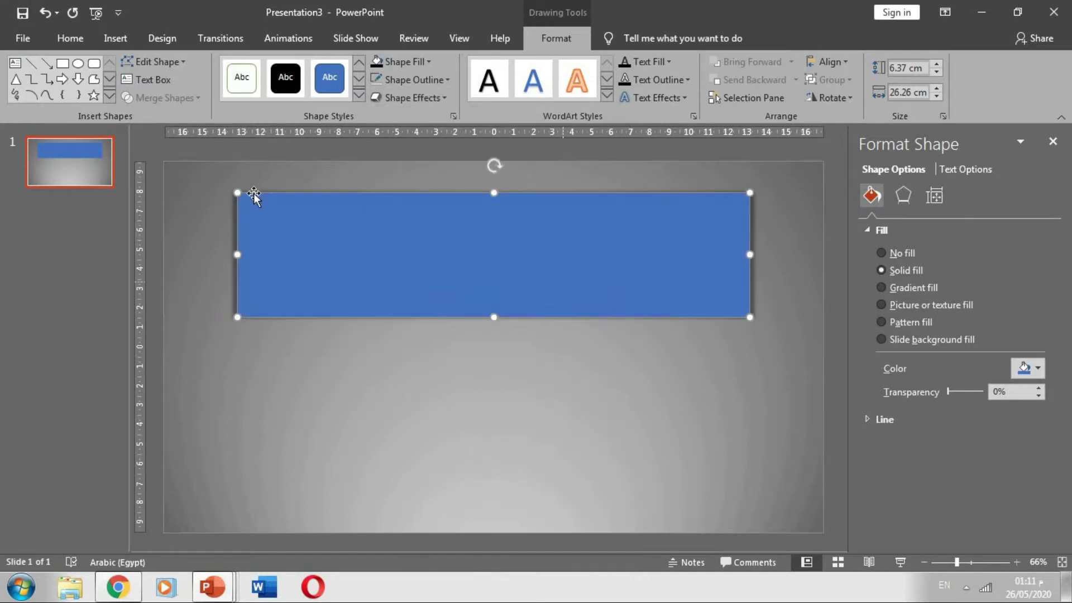
pyautogui.click(531, 367)
pyautogui.click(396, 254)
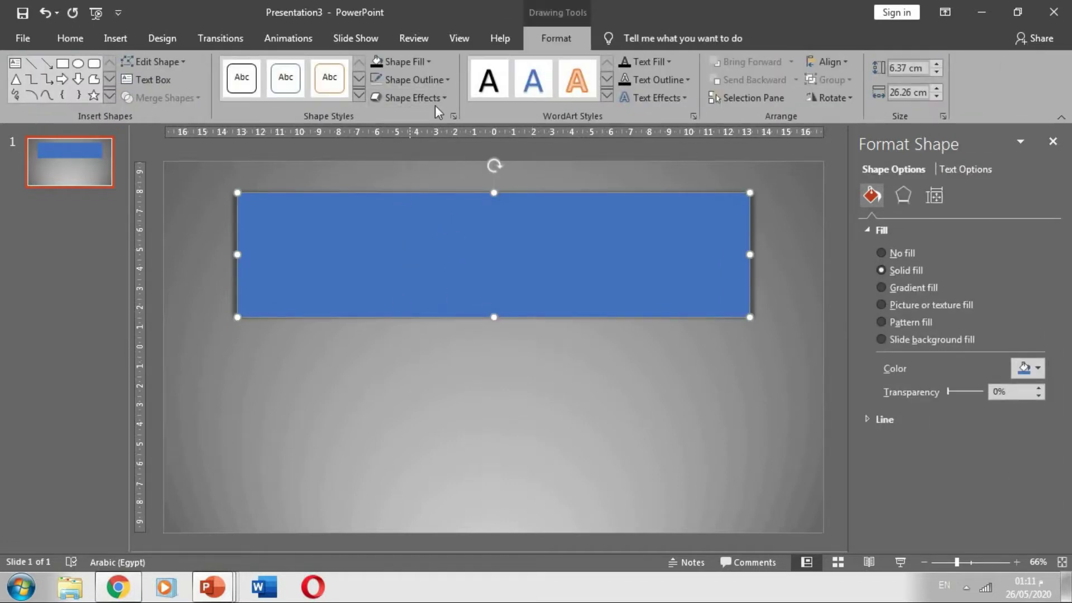
pyautogui.click(412, 98)
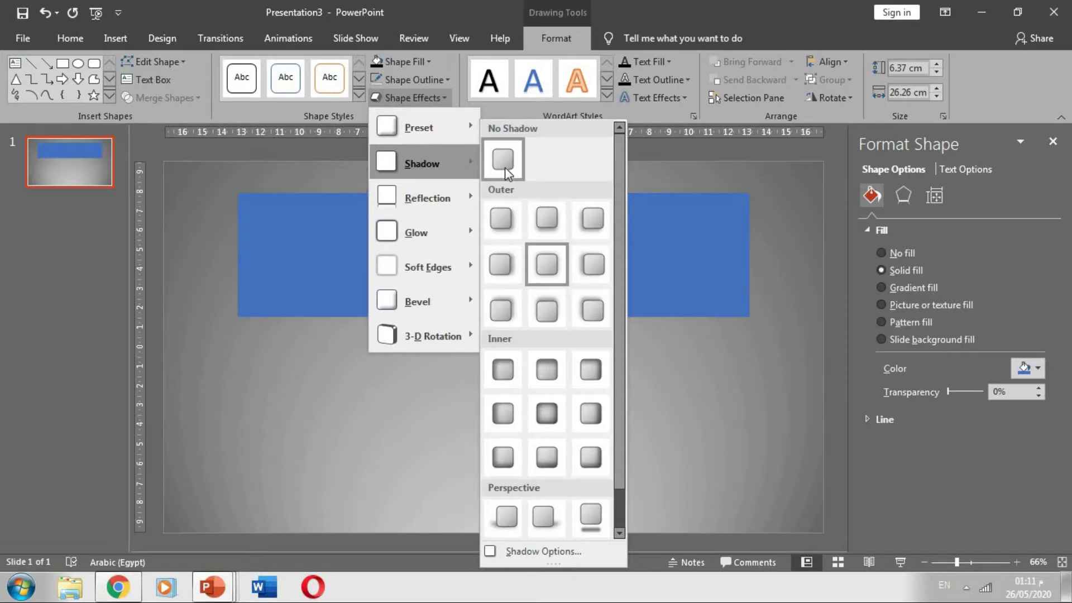
pyautogui.click(505, 167)
# Reselect the blue rectangle and delete it
pyautogui.click(545, 437)
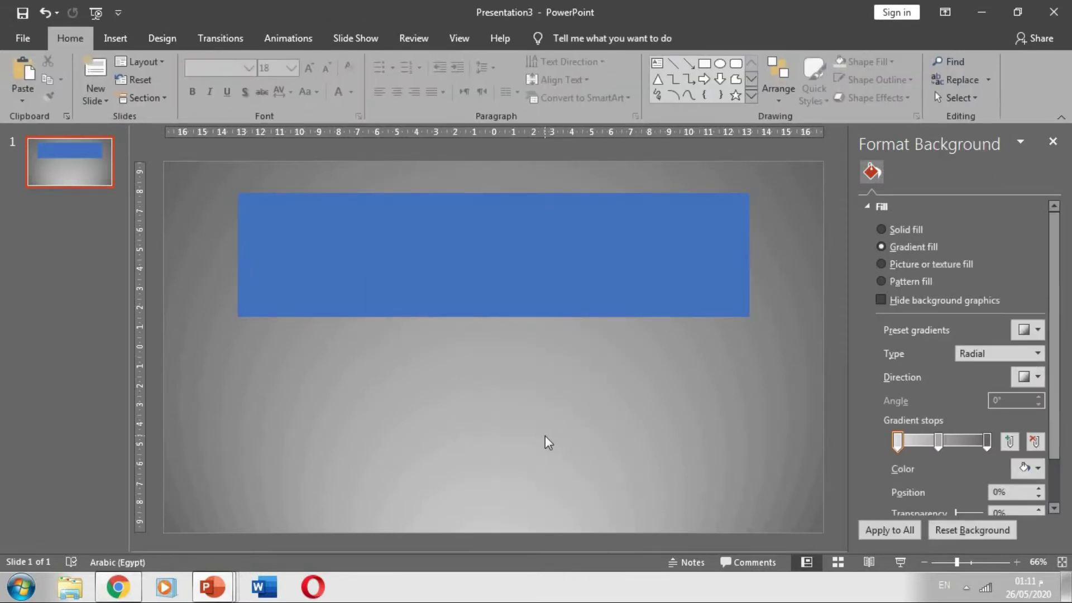
pyautogui.click(535, 299)
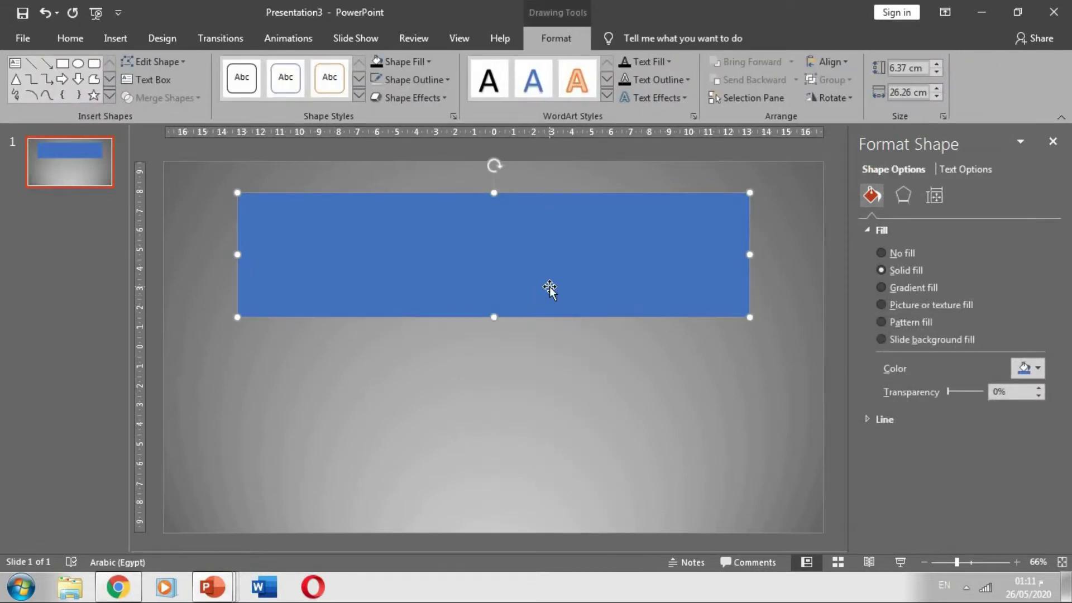
pyautogui.press('Delete')
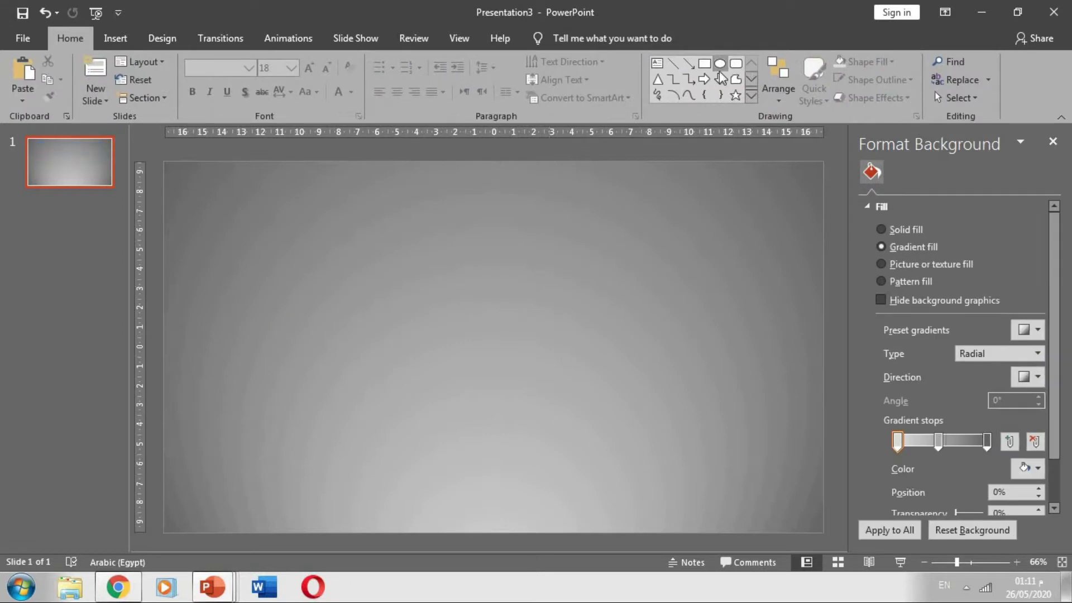
# Draw a blue circle centred near the top and remove its outline
pyautogui.click(719, 63)
pyautogui.moveTo(637, 193); pyautogui.dragTo(491, 342)
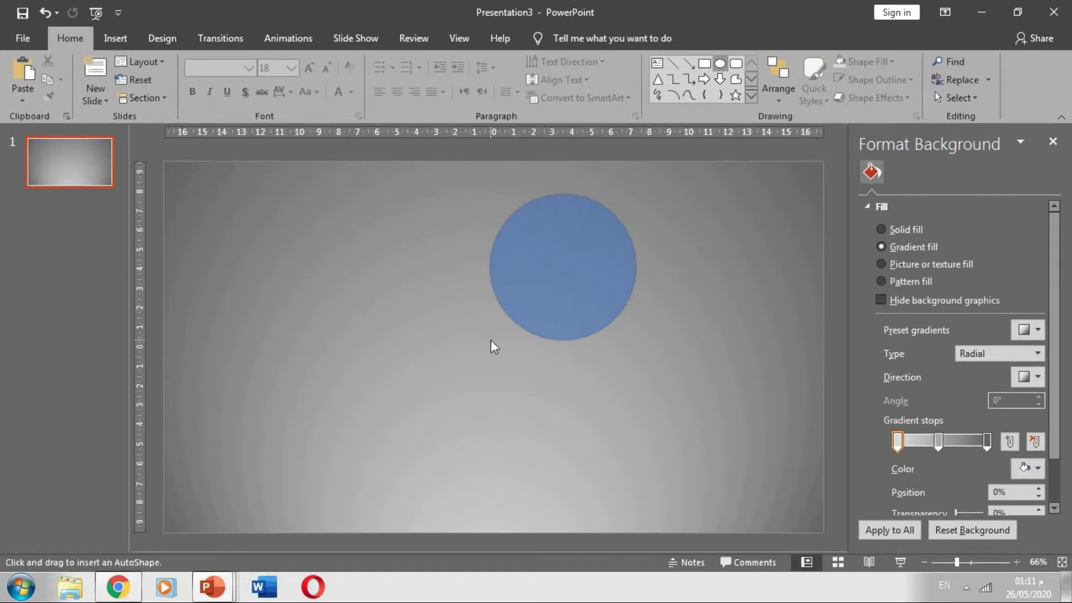
pyautogui.moveTo(550, 292); pyautogui.dragTo(474, 292)
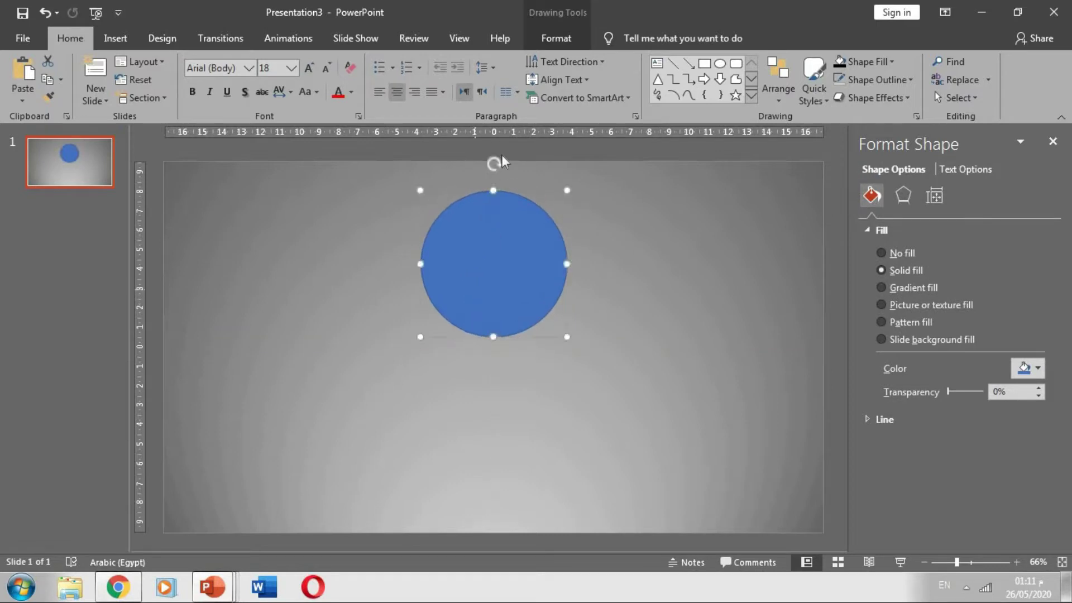
pyautogui.click(556, 38)
pyautogui.click(412, 79)
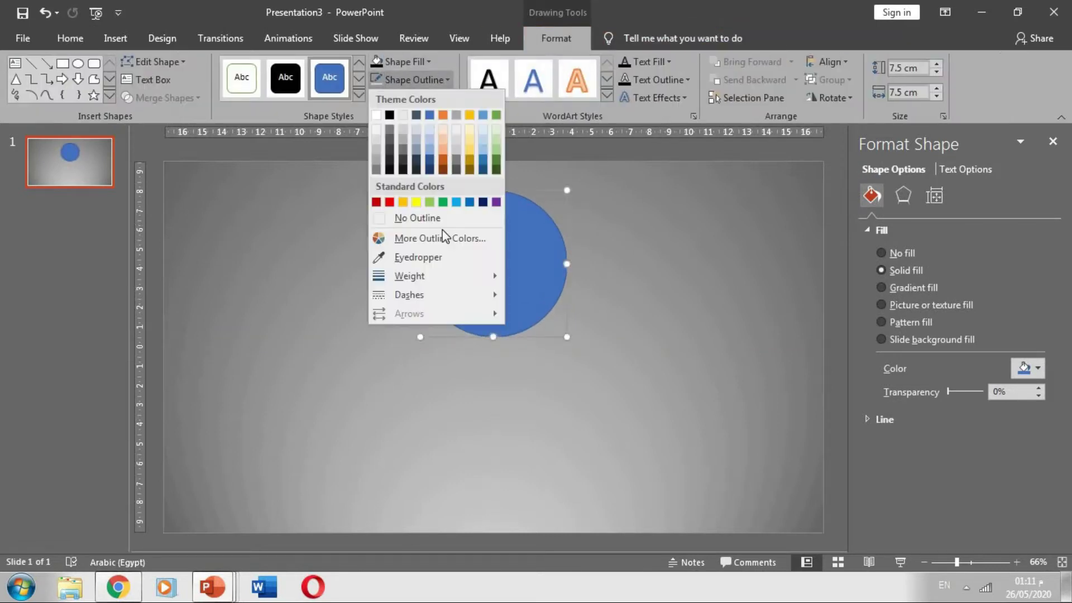
pyautogui.click(407, 218)
pyautogui.click(663, 289)
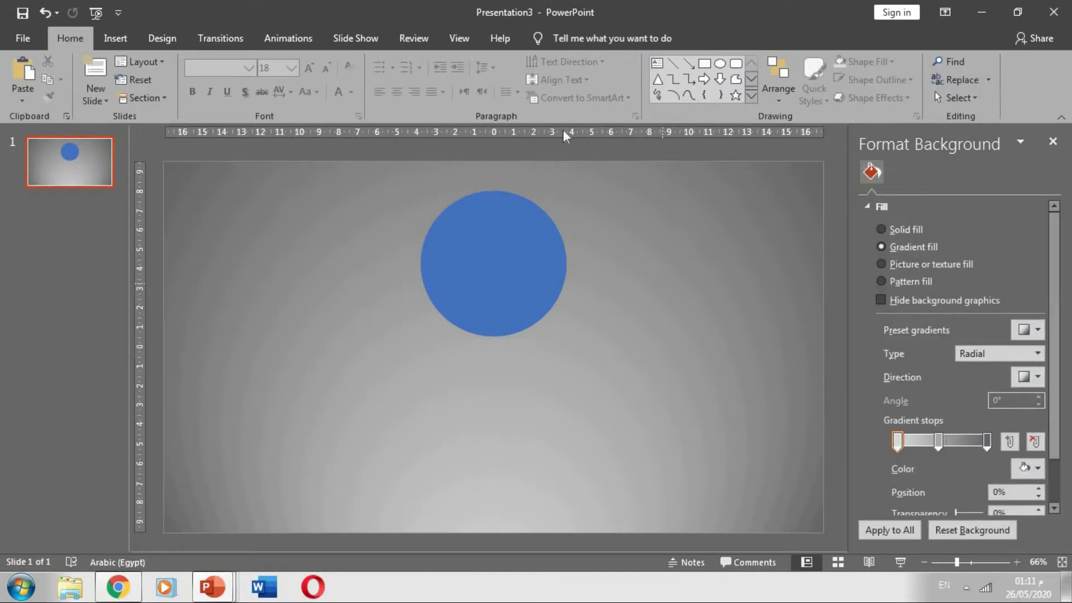
# Draw a flat ellipse centred under the circle with no outline and dark grey fill
pyautogui.click(720, 64)
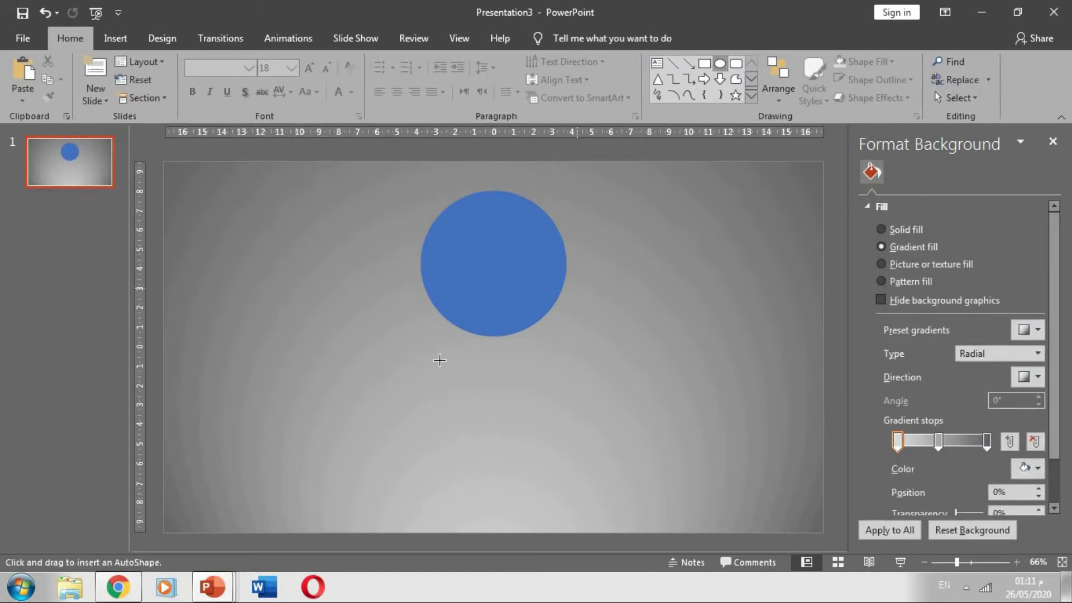
pyautogui.moveTo(440, 372); pyautogui.dragTo(567, 346)
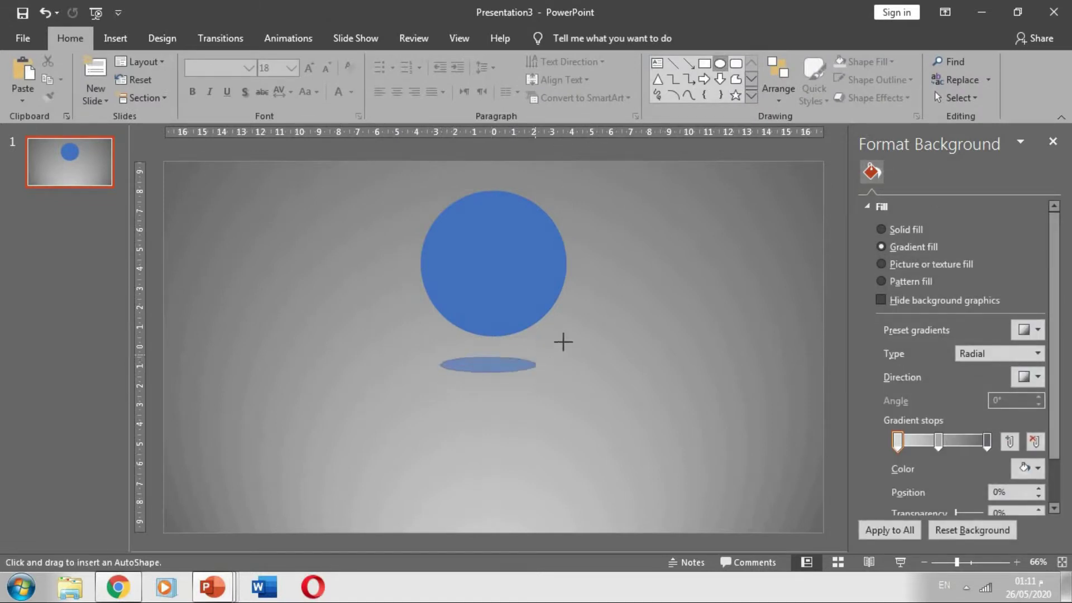
pyautogui.moveTo(505, 359); pyautogui.dragTo(495, 358)
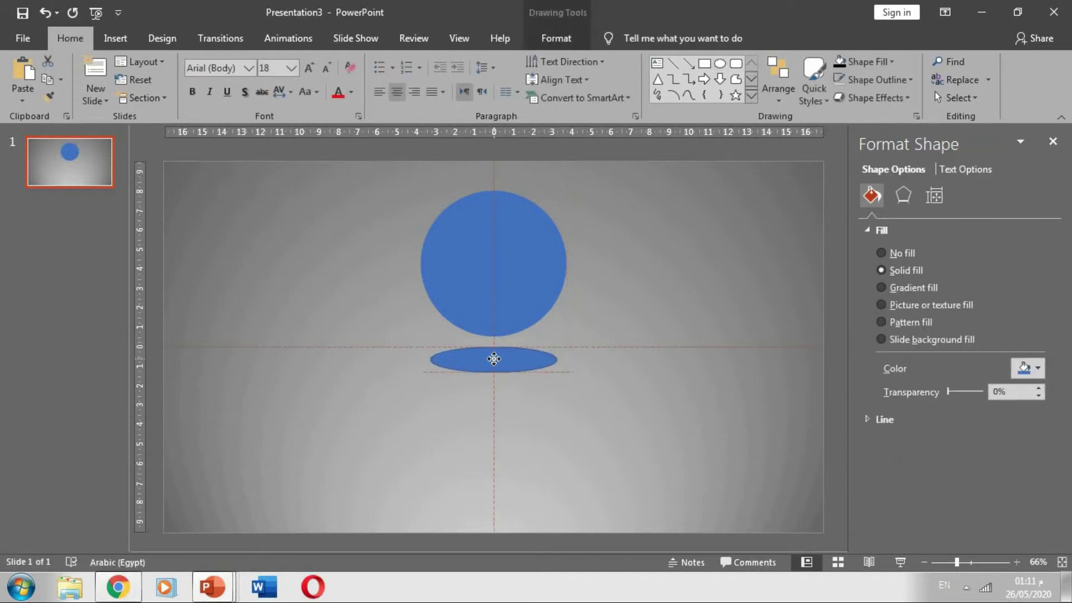
pyautogui.click(556, 38)
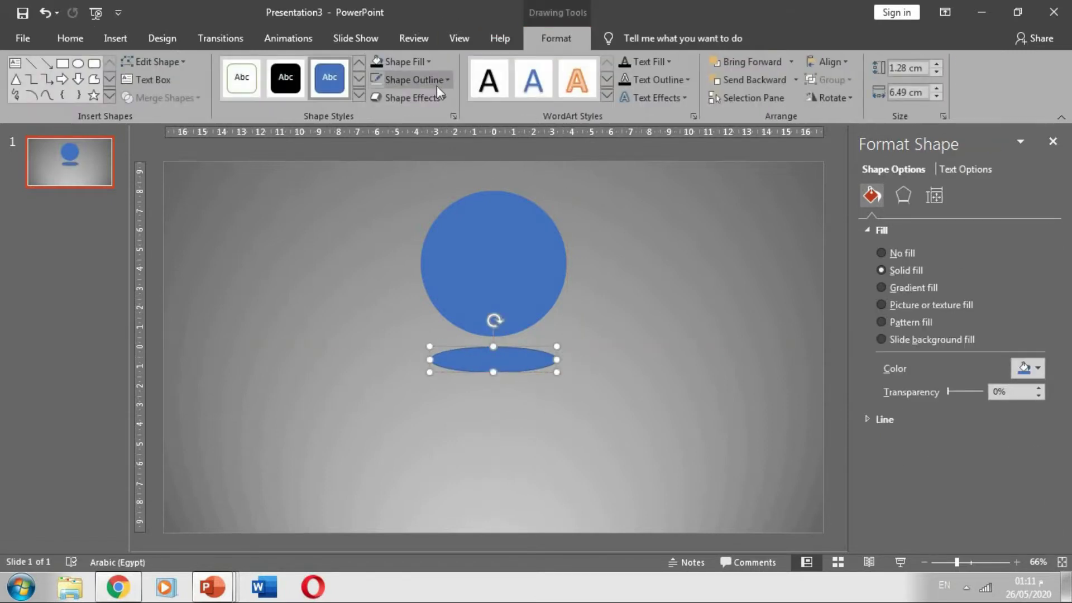
pyautogui.click(413, 79)
pyautogui.click(419, 218)
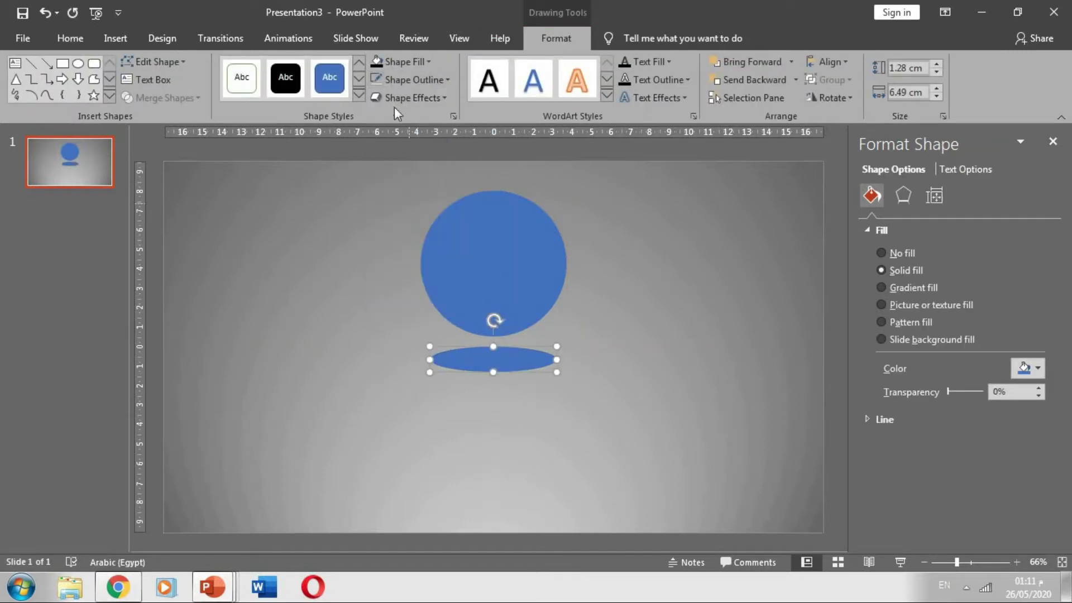
pyautogui.click(413, 60)
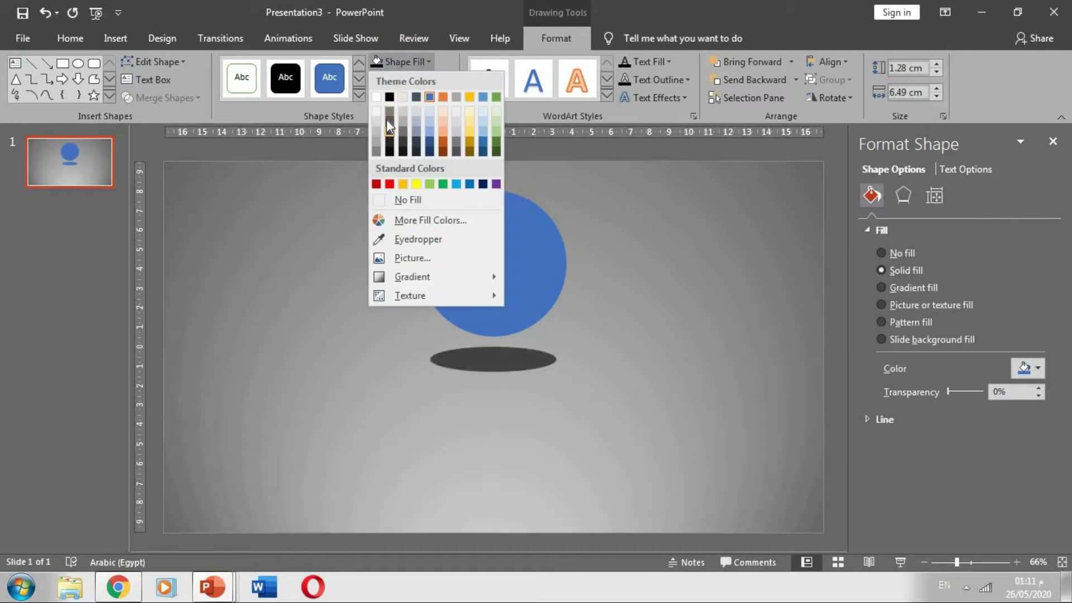
pyautogui.click(389, 111)
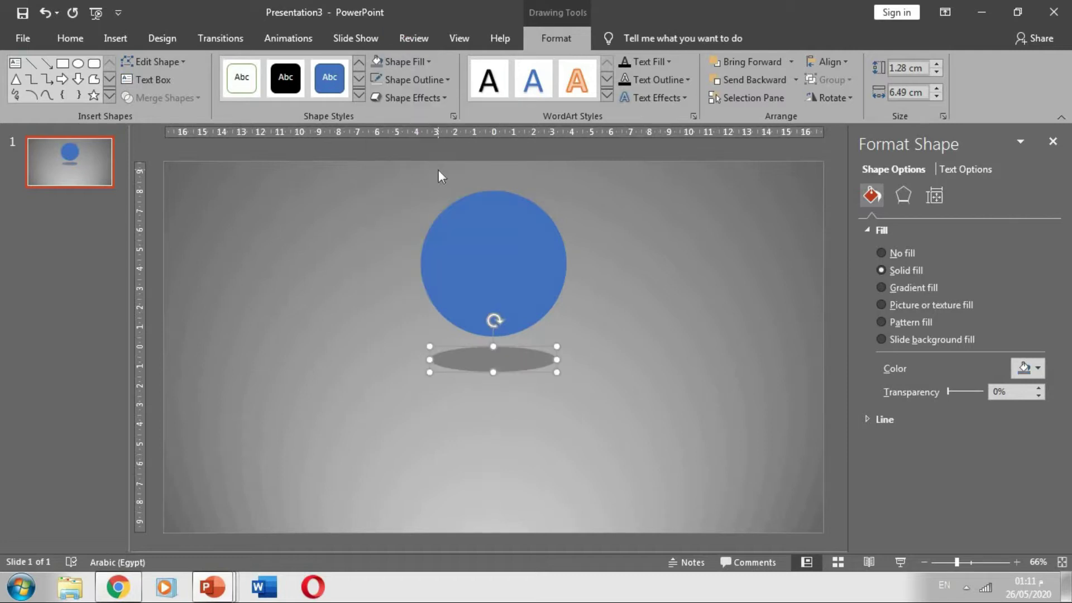
# Give the ellipse soft edges and group it with the circle using Ctrl+G
pyautogui.click(443, 101)
pyautogui.moveTo(427, 267)
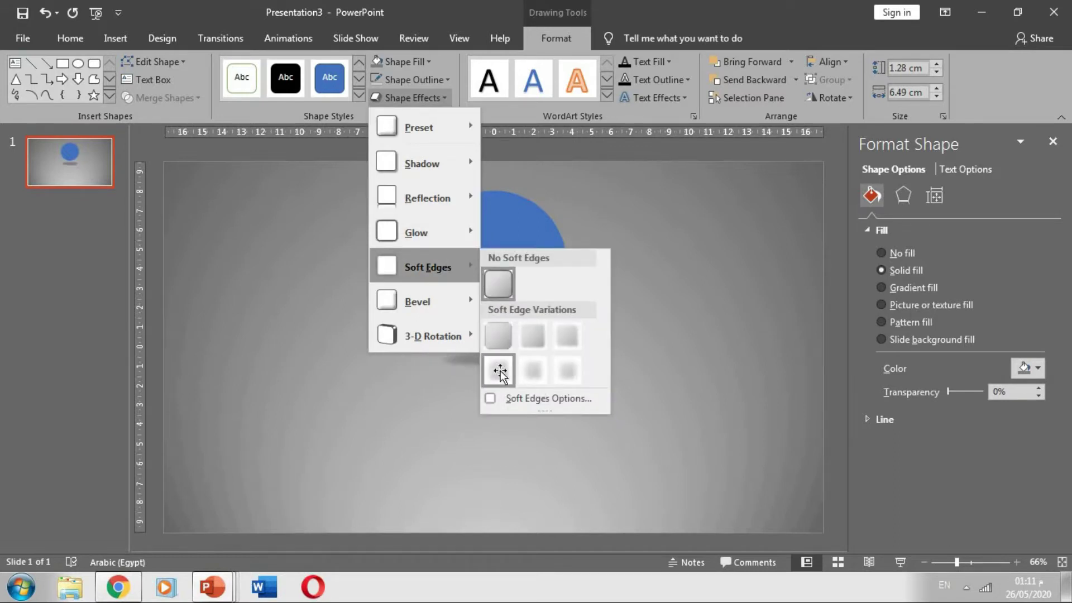
pyautogui.click(497, 370)
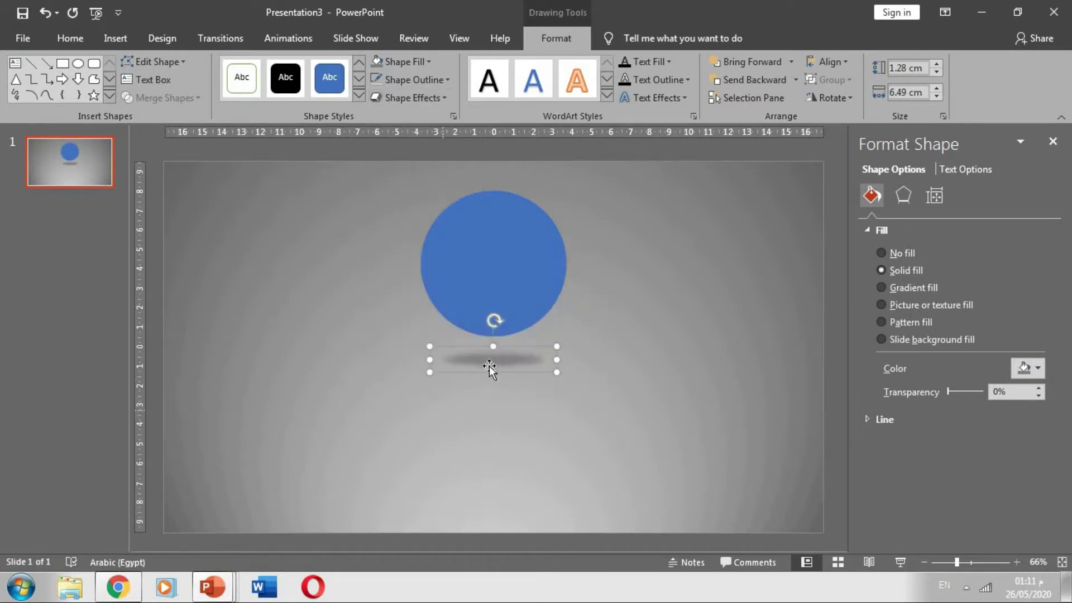
pyautogui.keyDown('ctrl'); pyautogui.click(524, 262); pyautogui.keyUp('ctrl')
pyautogui.hotkey('ctrl', 'g')
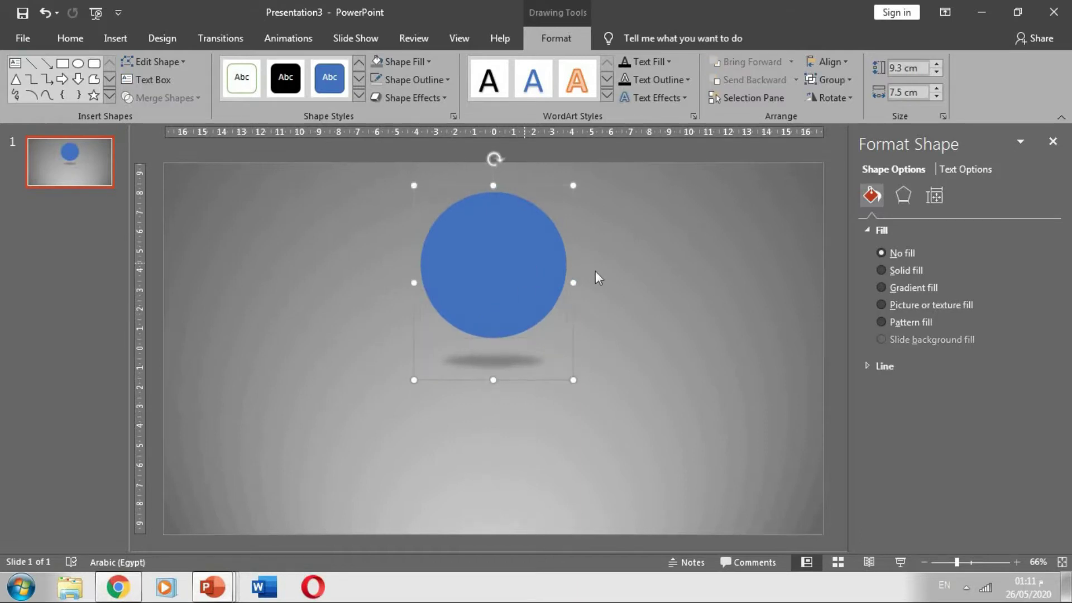
pyautogui.click(605, 335)
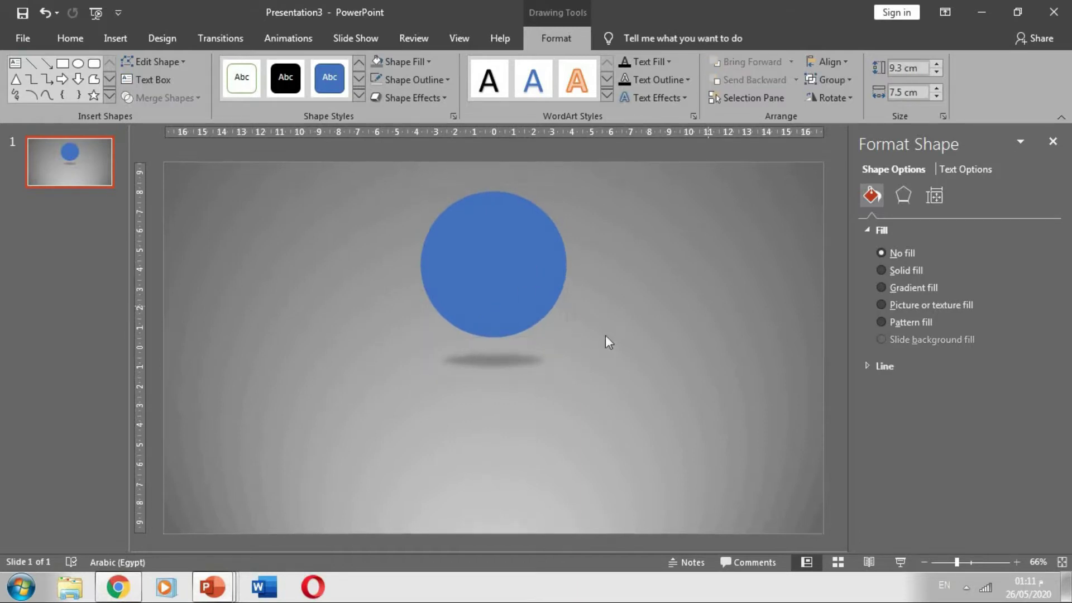
# Preview the slide show, end it, and drag the ball-and-shadow group slightly lower
pyautogui.click(900, 562)
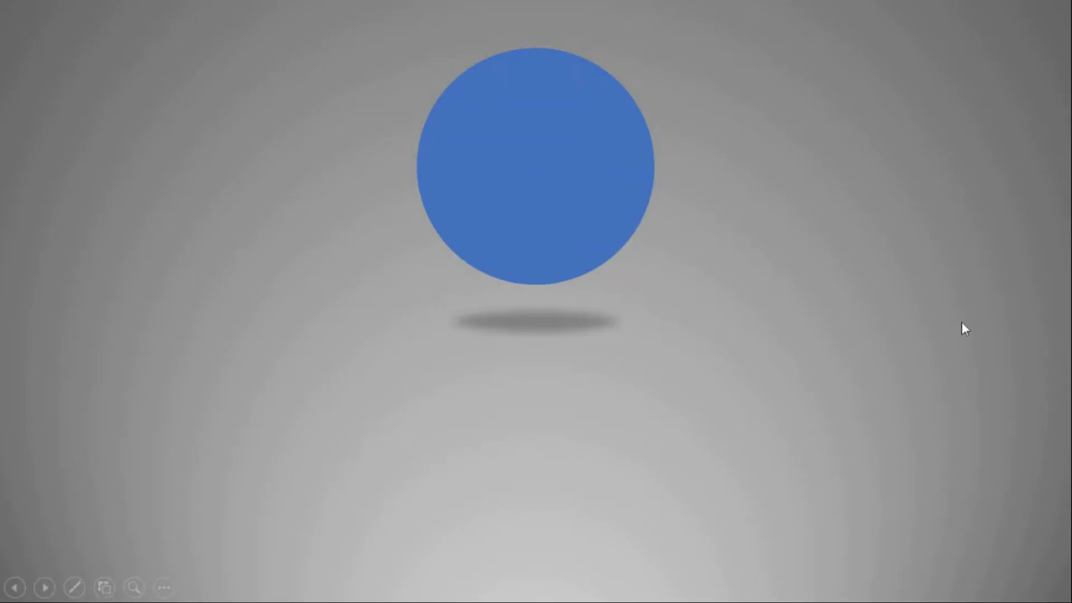
pyautogui.rightClick(813, 205)
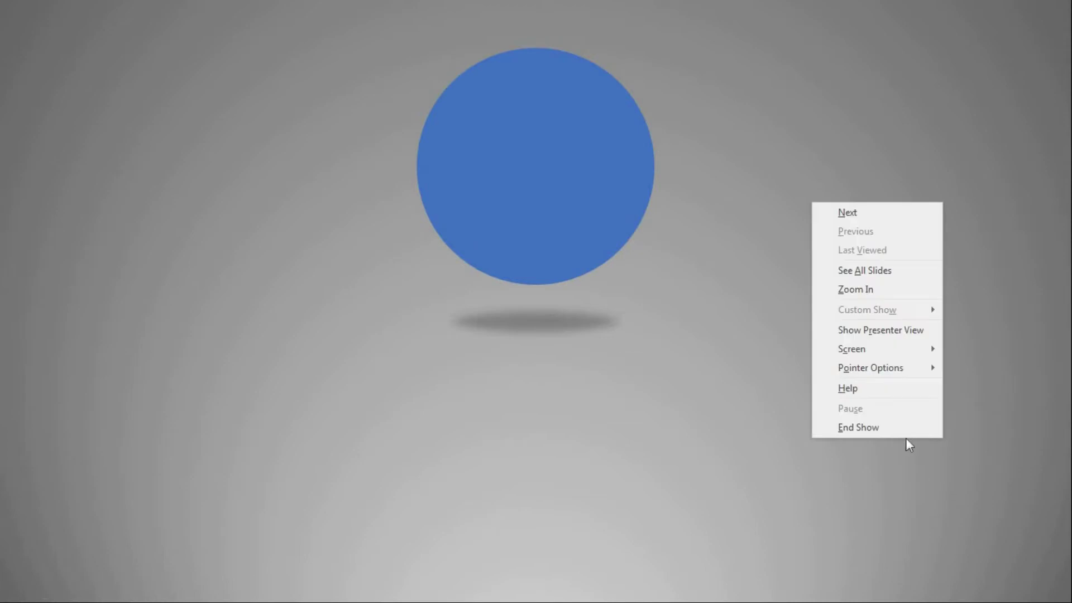
pyautogui.click(904, 428)
pyautogui.click(507, 296)
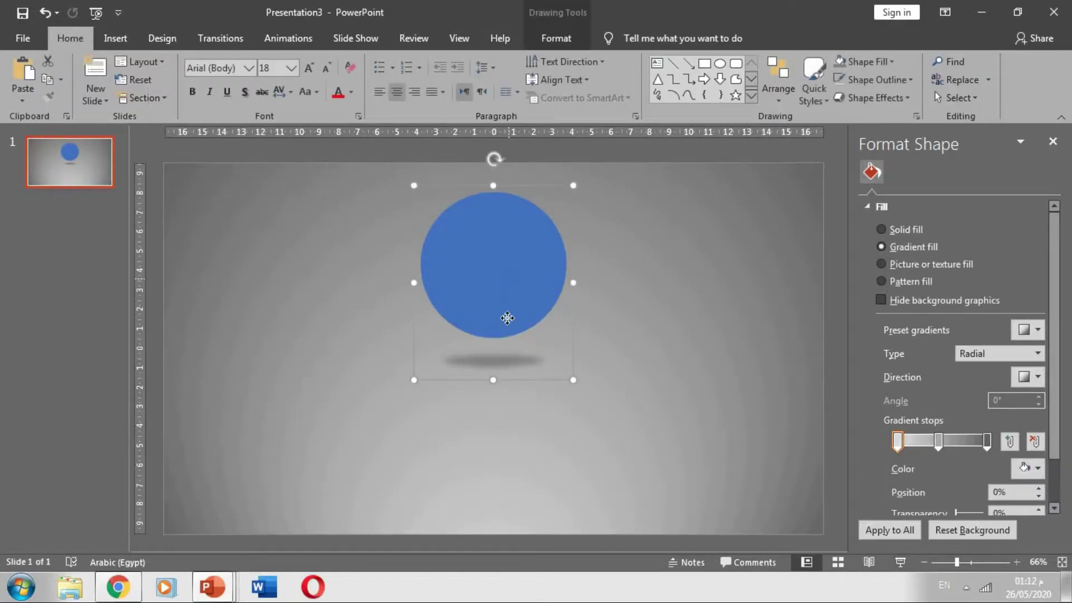
pyautogui.moveTo(507, 292); pyautogui.dragTo(503, 332)
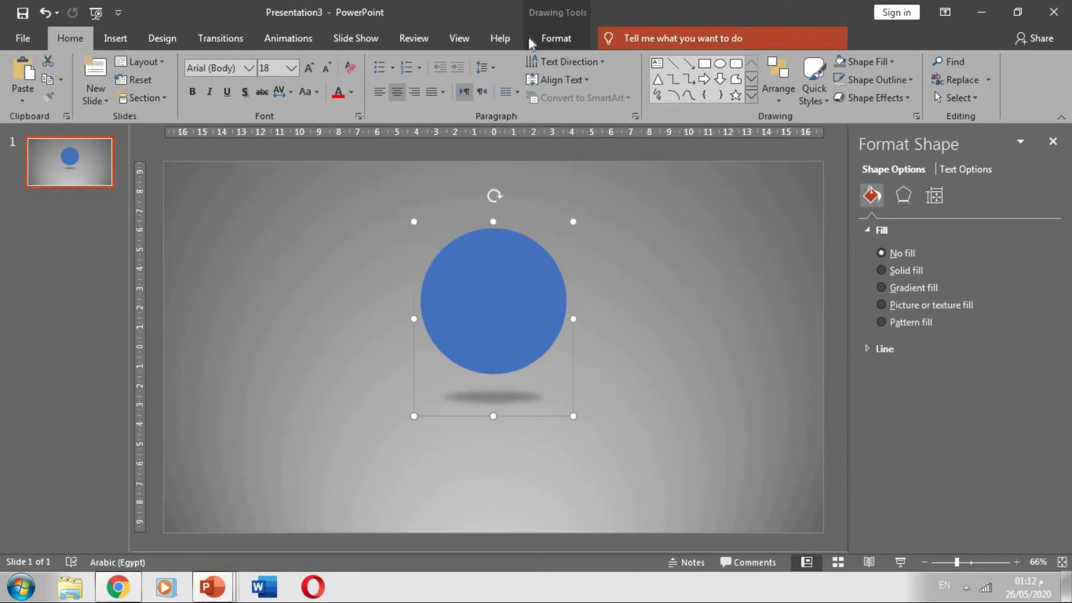
# Ungroup the circle from its shadow and select just the circle
pyautogui.click(554, 38)
pyautogui.click(829, 80)
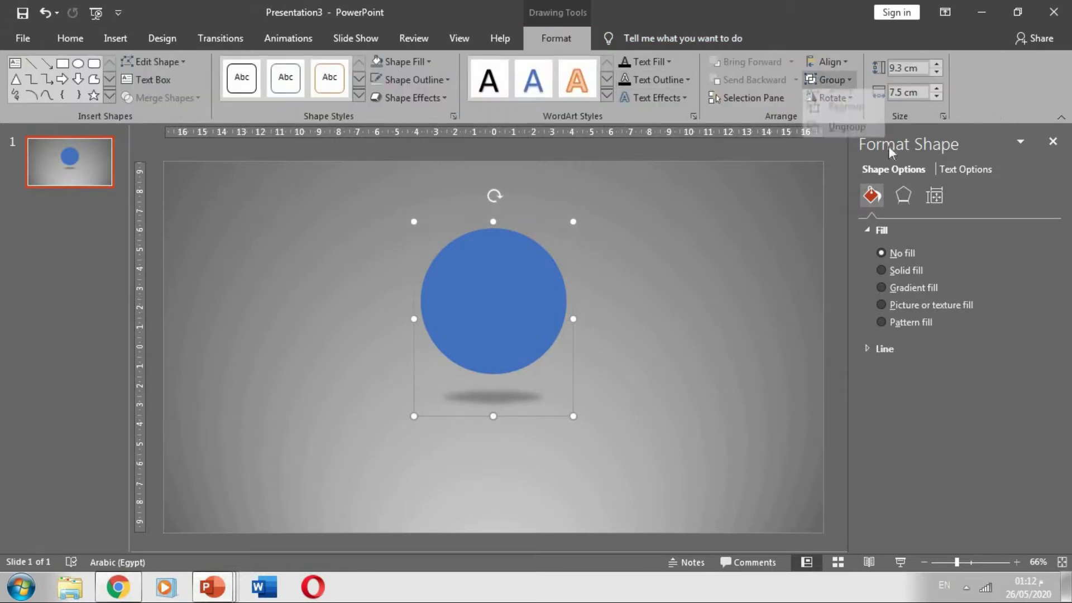
pyautogui.click(826, 139)
pyautogui.click(654, 285)
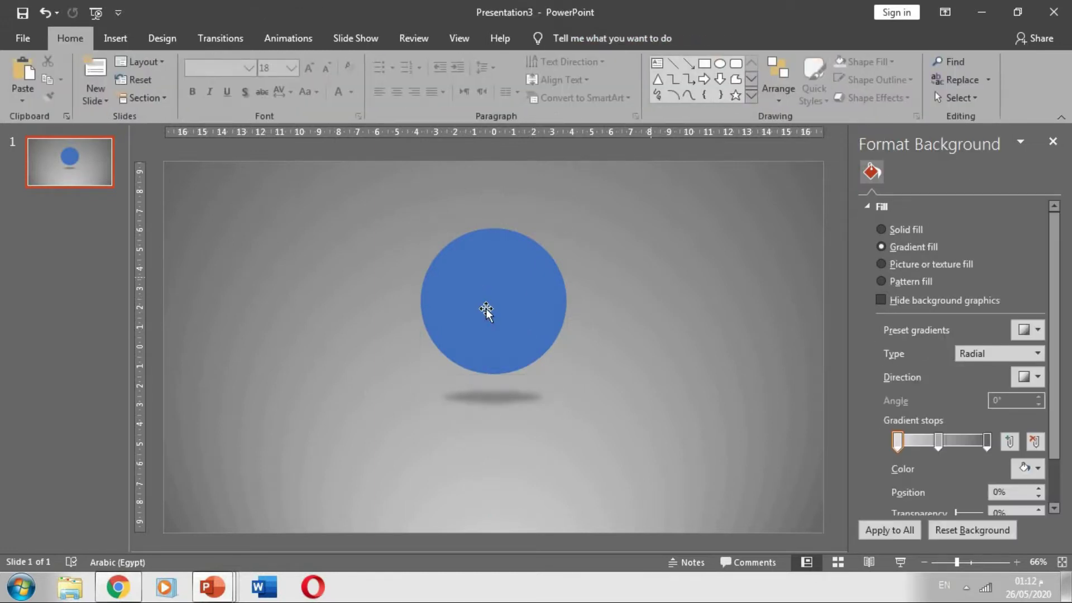
pyautogui.click(484, 309)
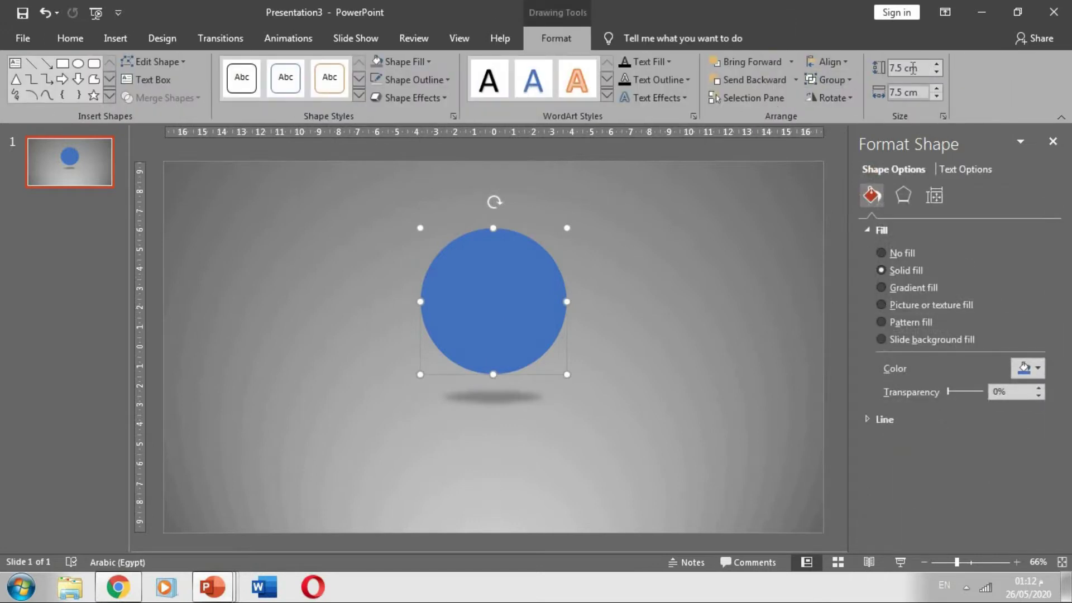
# Resize the circle to 3.8 cm by 3.8 cm and fill it dark red
pyautogui.click(912, 67)
pyautogui.write('3.8')
pyautogui.press('Tab')
pyautogui.write('3')
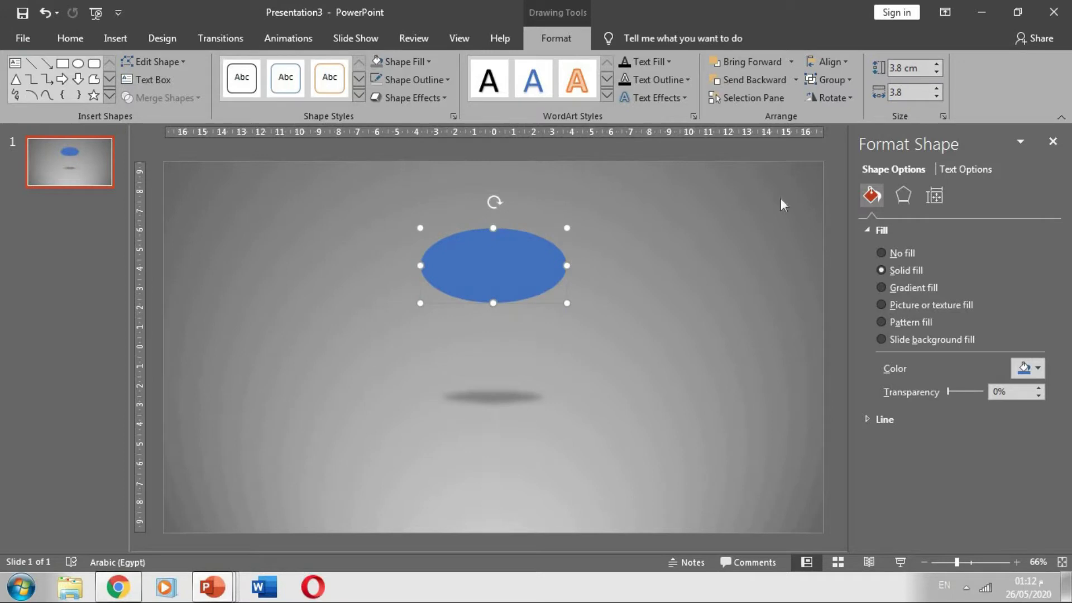
pyautogui.click(711, 245)
pyautogui.click(437, 280)
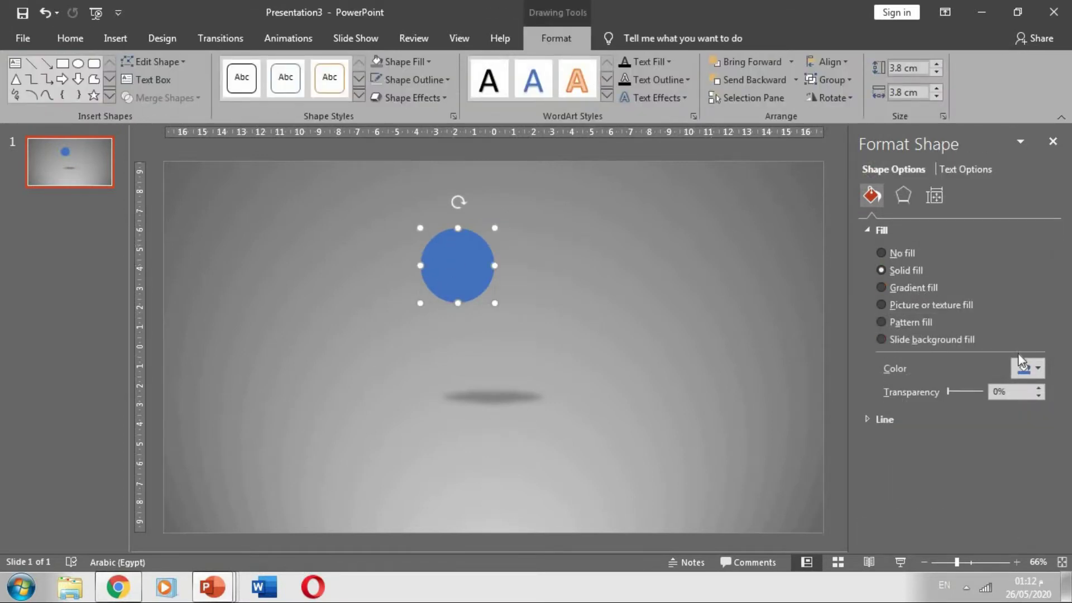
pyautogui.click(1019, 362)
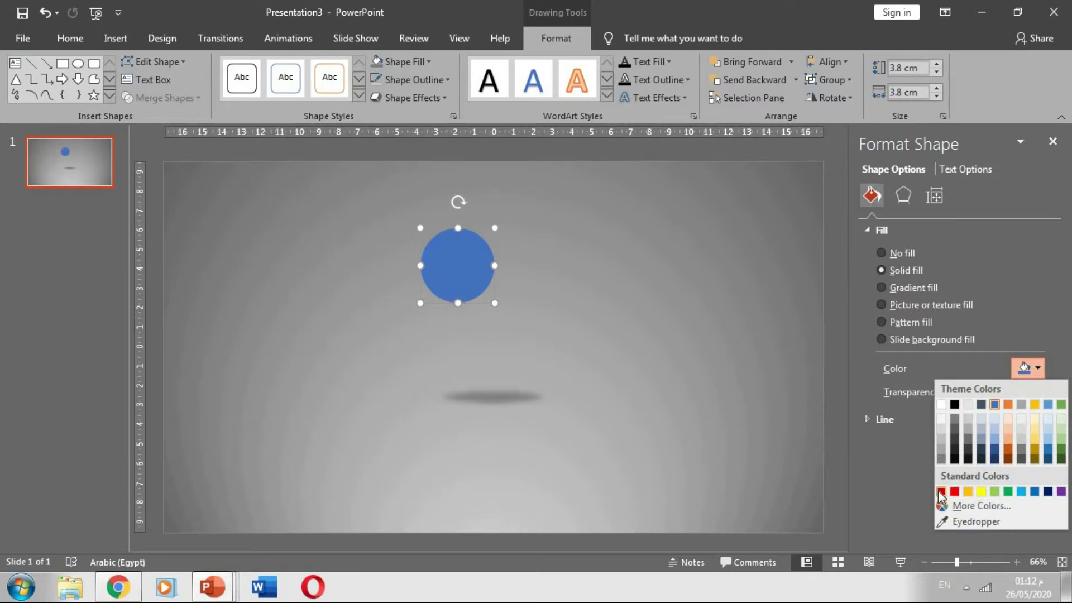
pyautogui.click(941, 491)
# Give the circle top and bottom 3-D bevels sized 54 pt
pyautogui.click(902, 196)
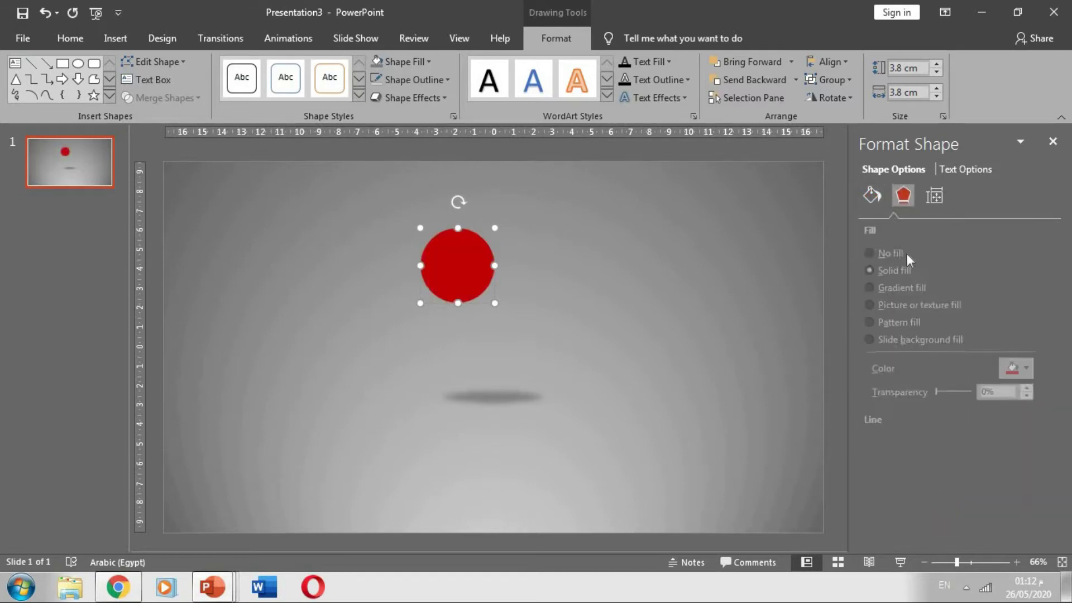
pyautogui.click(899, 311)
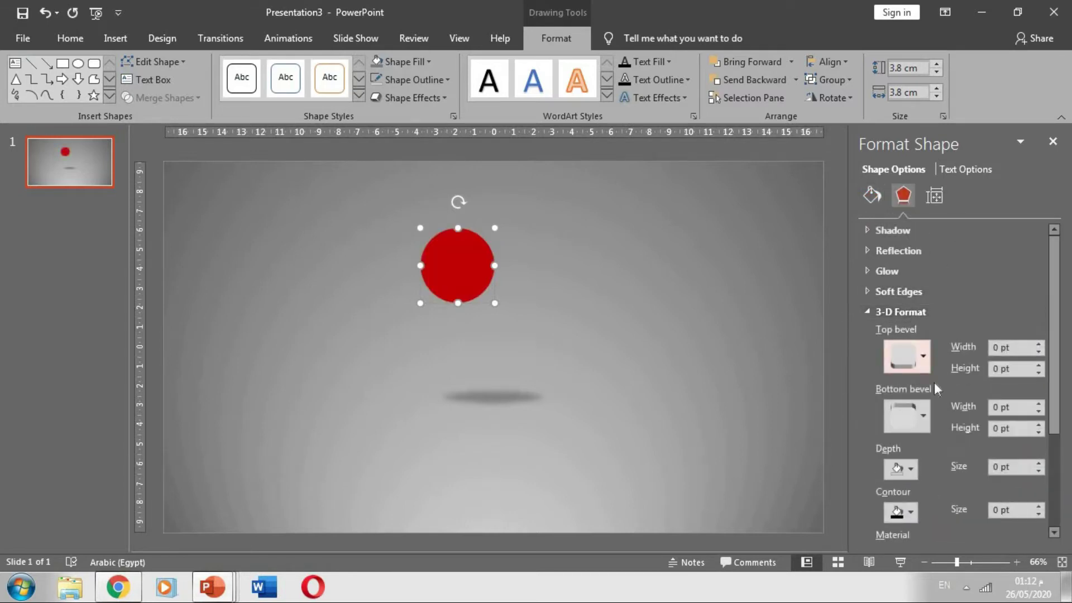
pyautogui.click(918, 357)
pyautogui.click(892, 233)
pyautogui.click(916, 412)
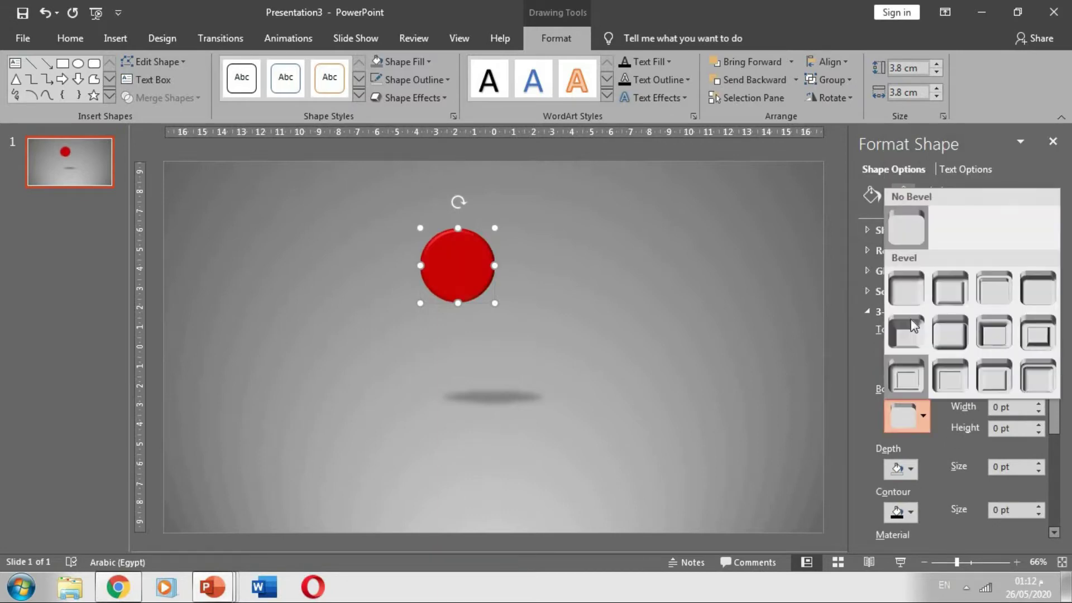
pyautogui.click(918, 291)
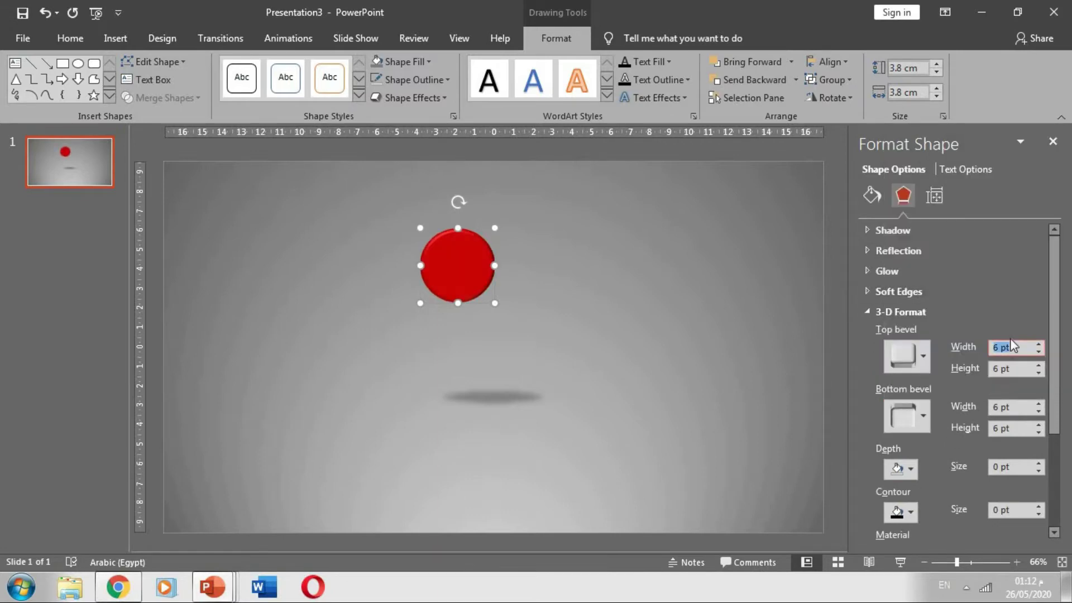
pyautogui.write('54')
pyautogui.press('Tab')
pyautogui.write('54')
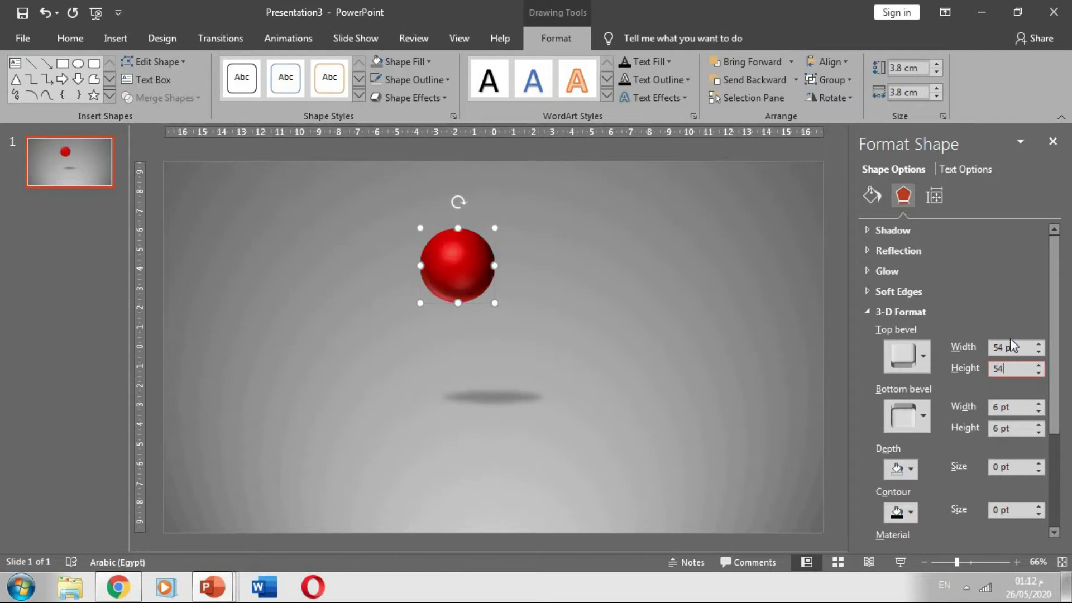
pyautogui.press('Tab')
pyautogui.write('54')
pyautogui.press('Tab')
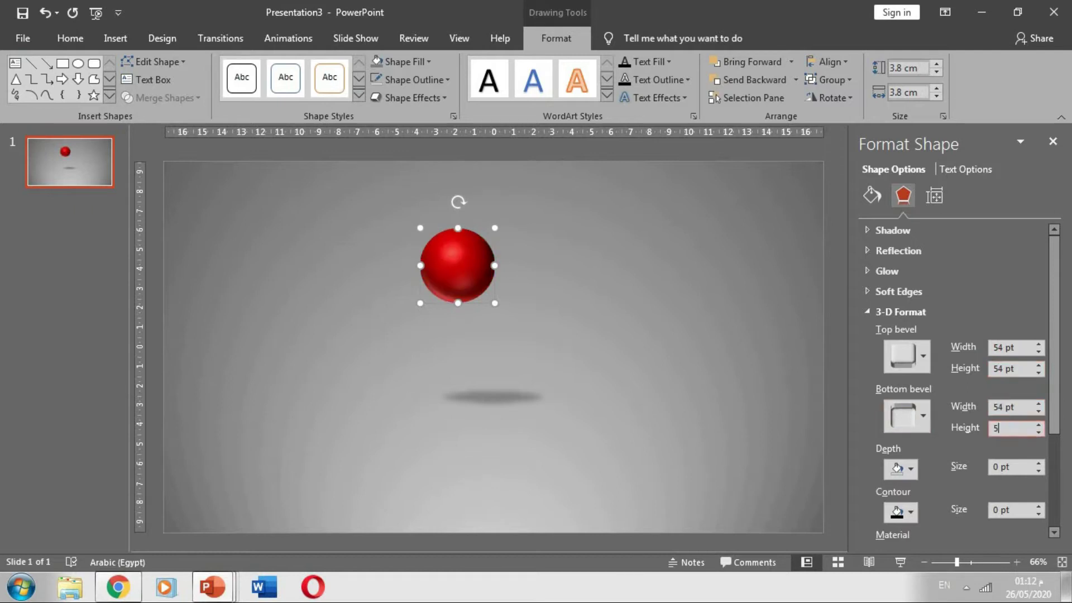
# Change the sphere's material finish and set its lighting angle to 120°
pyautogui.scroll(-3, 979, 389)
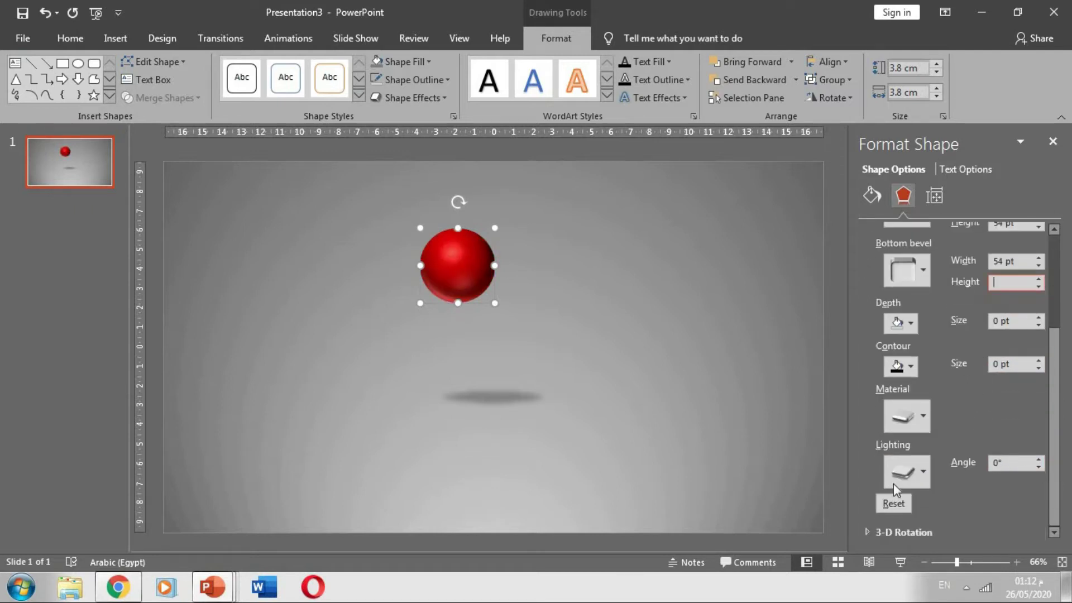
pyautogui.click(923, 421)
pyautogui.click(997, 261)
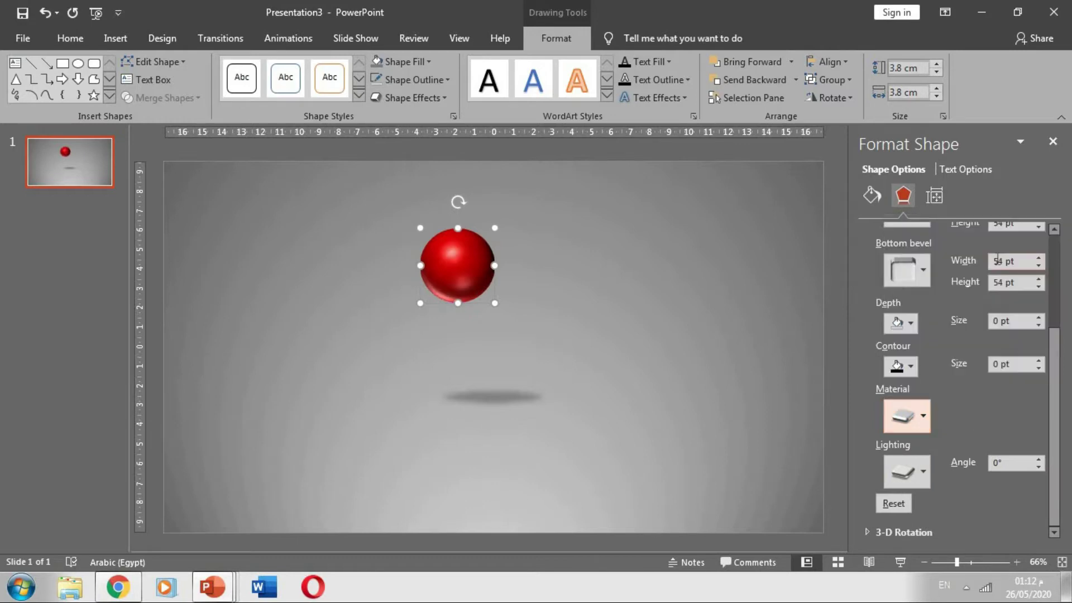
pyautogui.click(910, 485)
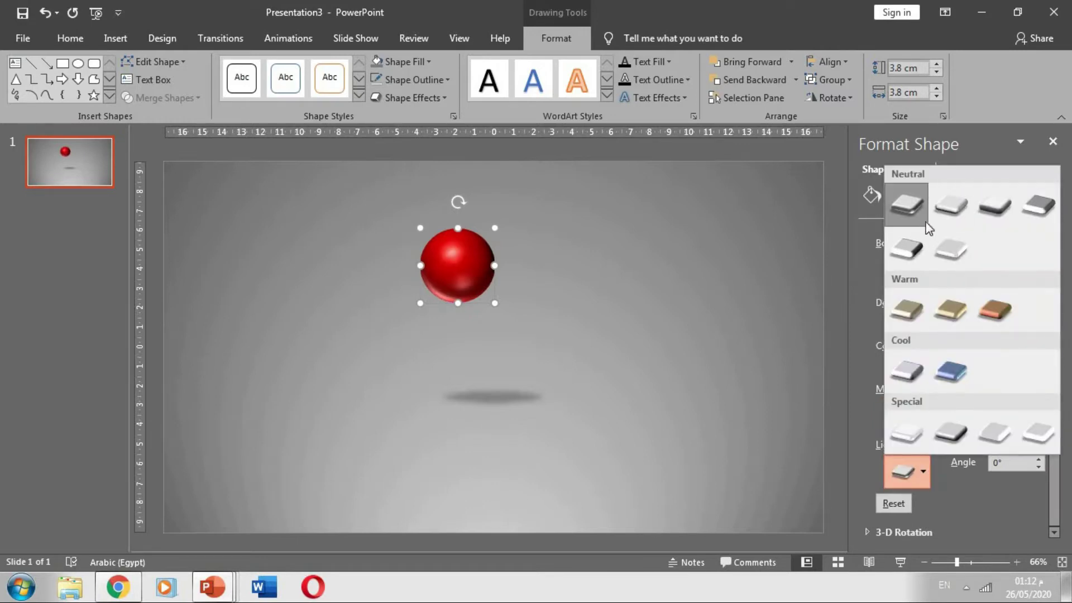
pyautogui.click(1008, 530)
pyautogui.doubleClick(1005, 462)
pyautogui.write('1')
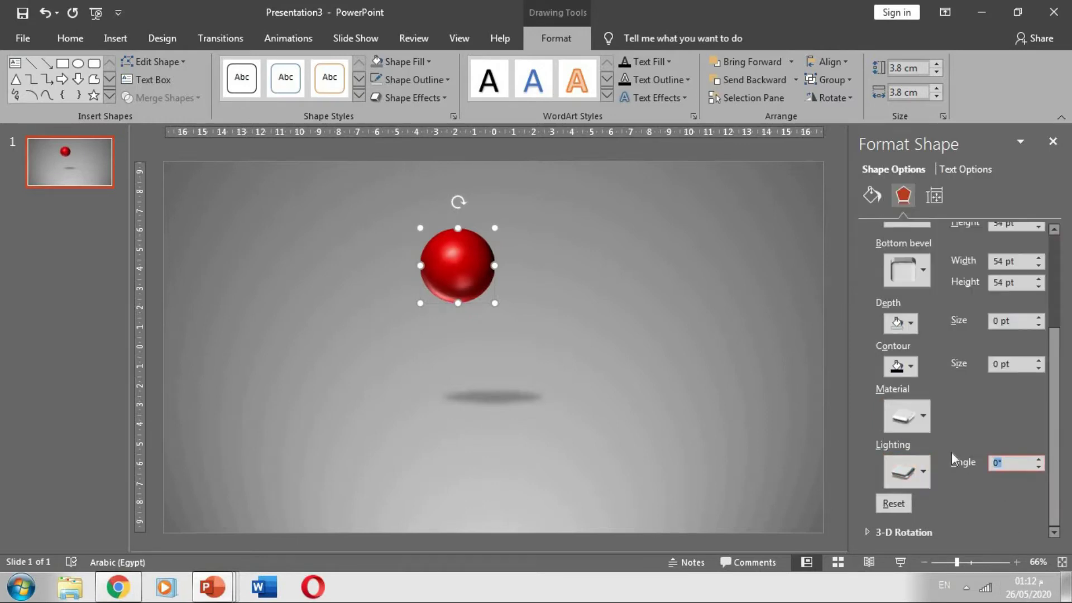
pyautogui.write('20')
pyautogui.press('Return')
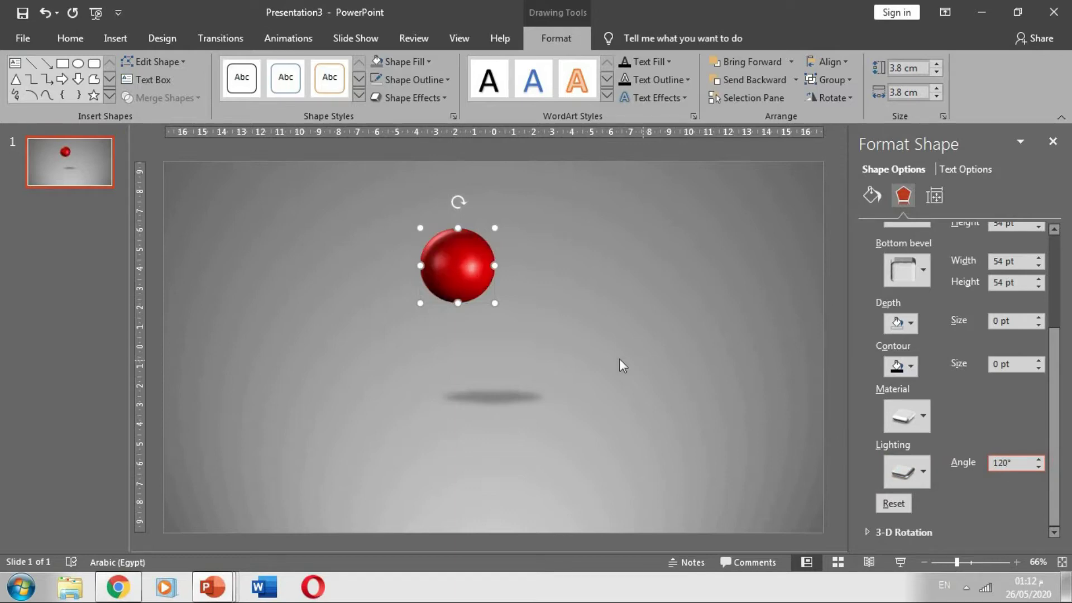
pyautogui.click(619, 366)
pyautogui.click(458, 262)
# Move the sphere down toward the slide centre and delete its old shadow
pyautogui.moveTo(457, 256)
pyautogui.mouseDown()
pyautogui.moveTo(494, 328)
pyautogui.moveTo(493, 301)
pyautogui.mouseUp()
pyautogui.click(481, 396)
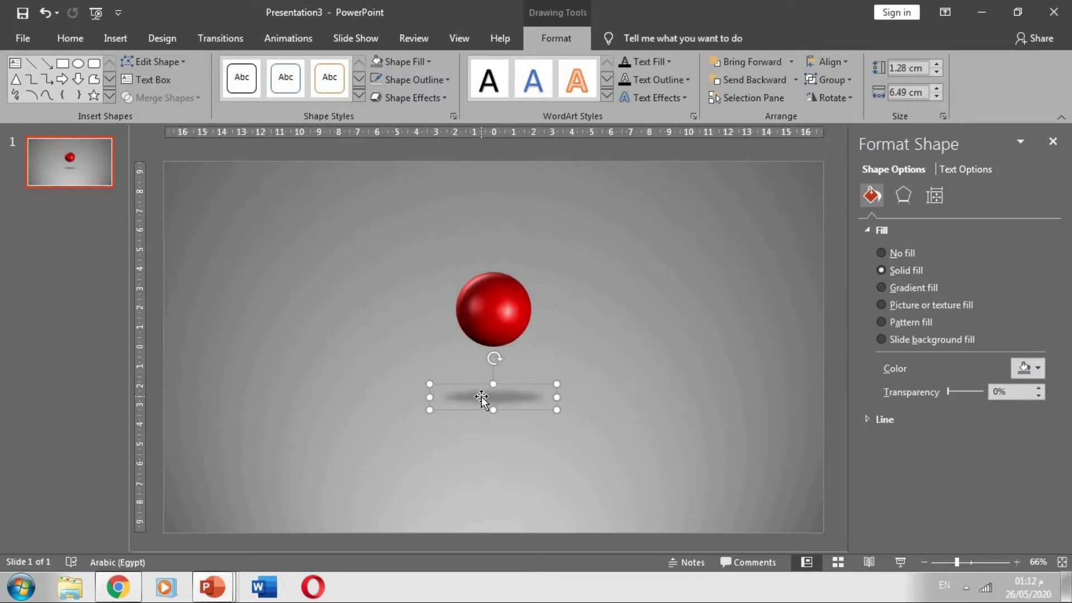
pyautogui.press('Delete')
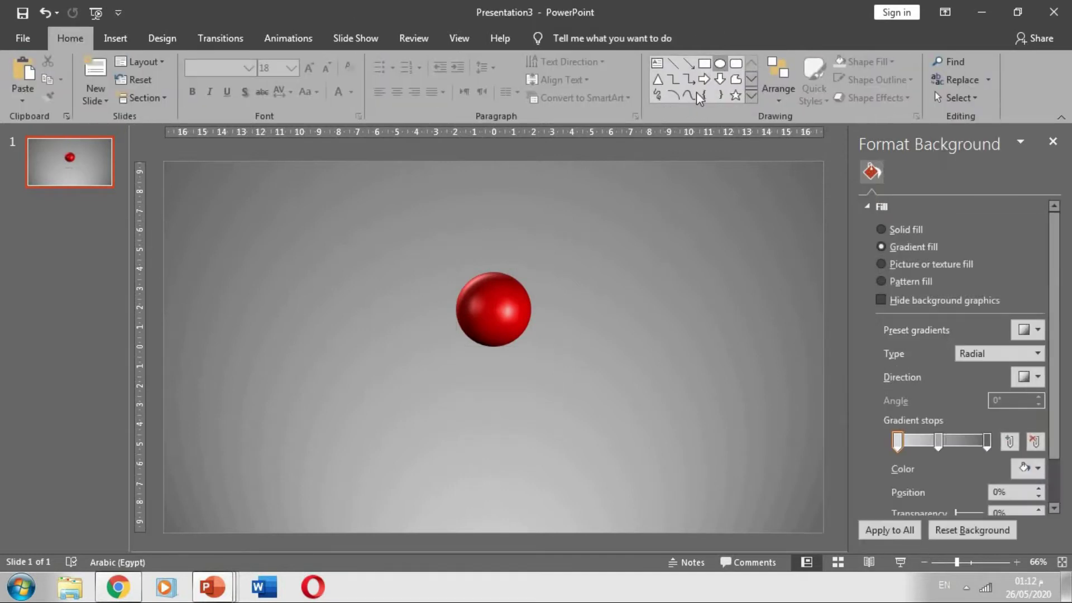
# Draw a flat grey oval with no outline and centre it beneath the sphere
pyautogui.click(720, 63)
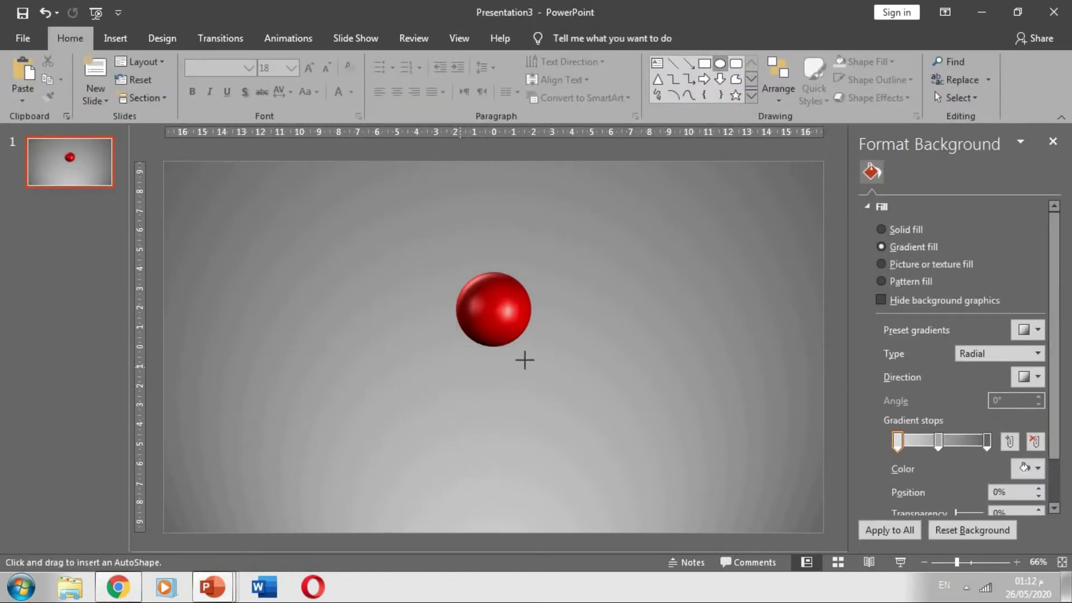
pyautogui.moveTo(456, 370)
pyautogui.mouseDown()
pyautogui.moveTo(535, 351)
pyautogui.moveTo(502, 370)
pyautogui.mouseUp()
pyautogui.click(531, 42)
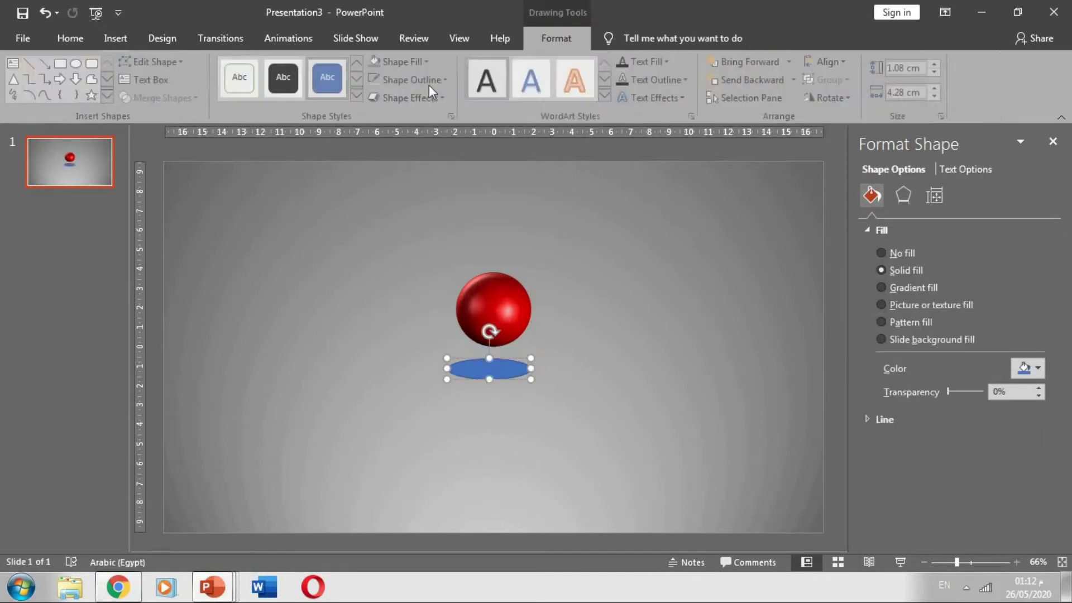
pyautogui.click(429, 85)
pyautogui.click(426, 218)
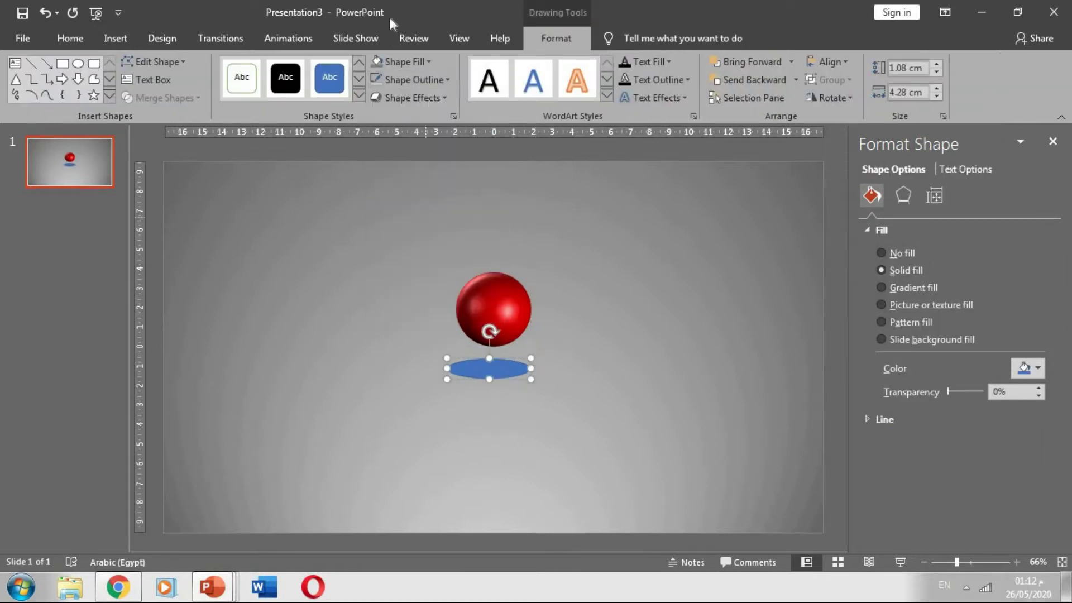
pyautogui.click(415, 62)
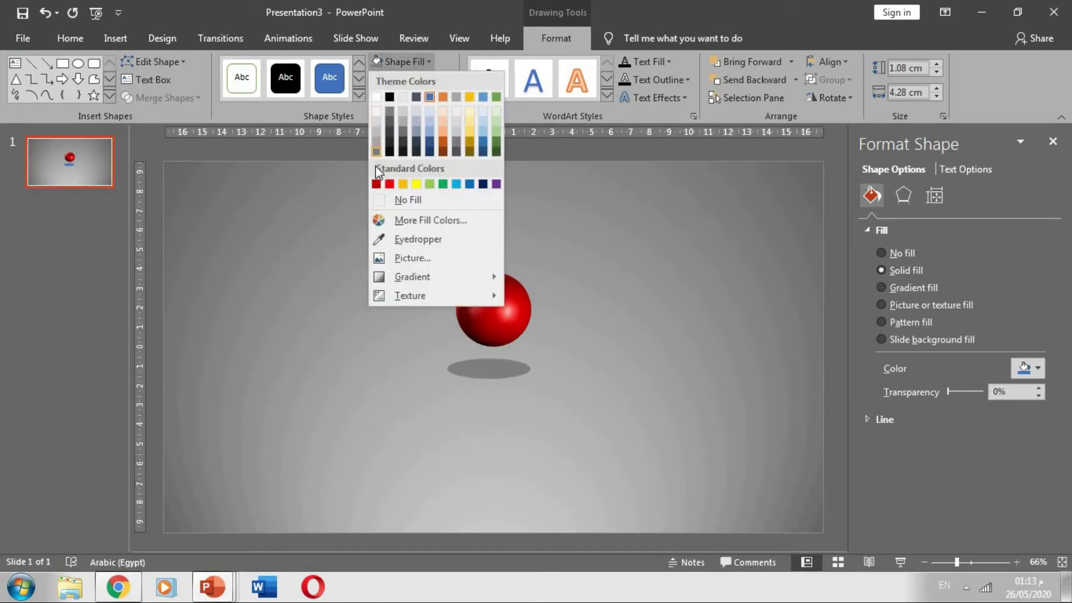
pyautogui.click(376, 151)
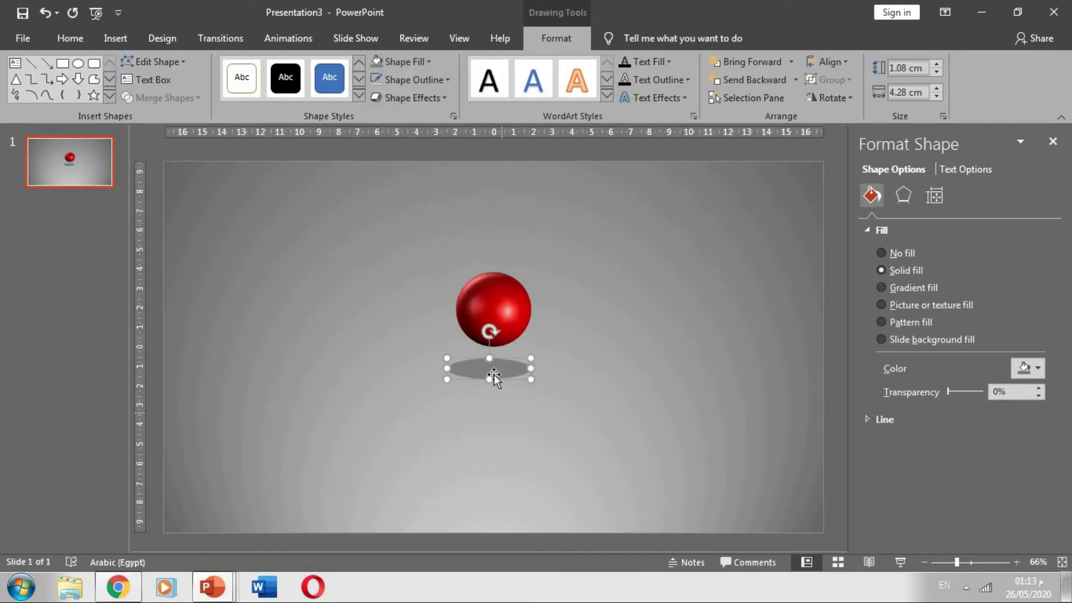
pyautogui.click(530, 375)
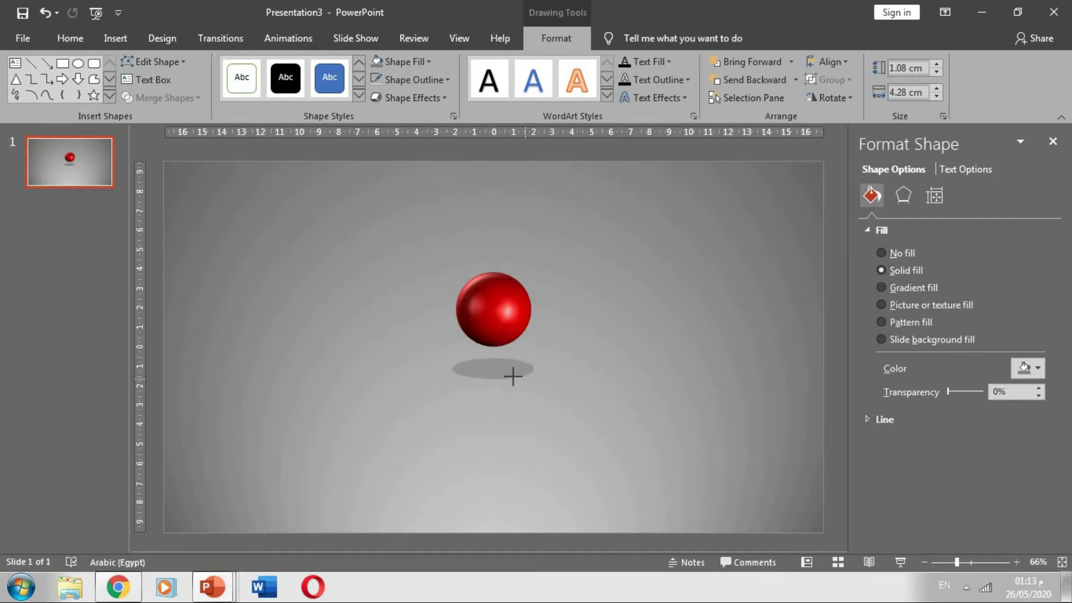
pyautogui.click(492, 368)
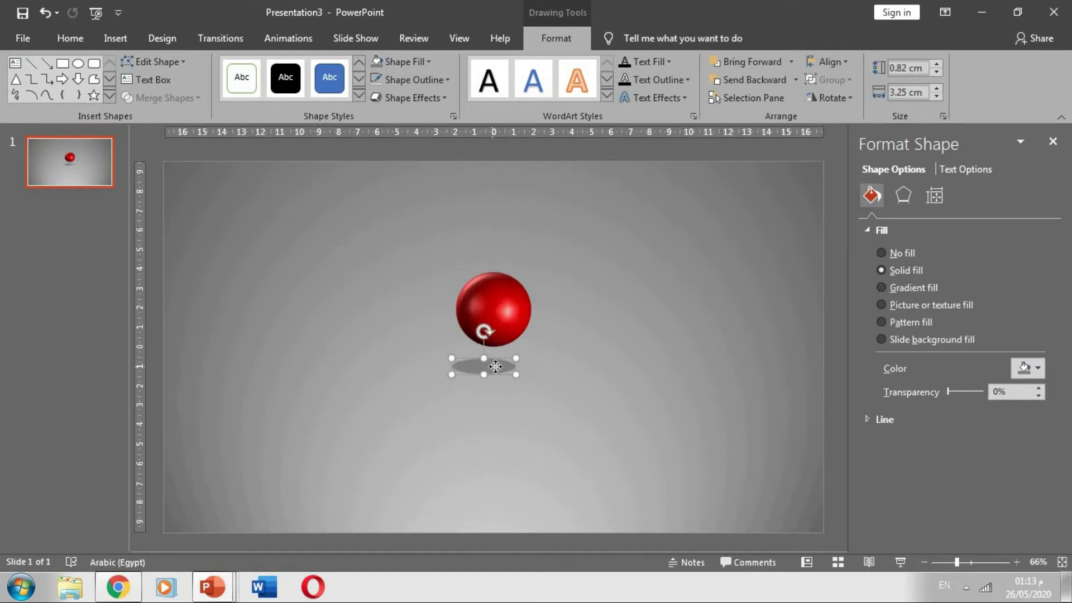
pyautogui.moveTo(495, 366); pyautogui.dragTo(503, 369)
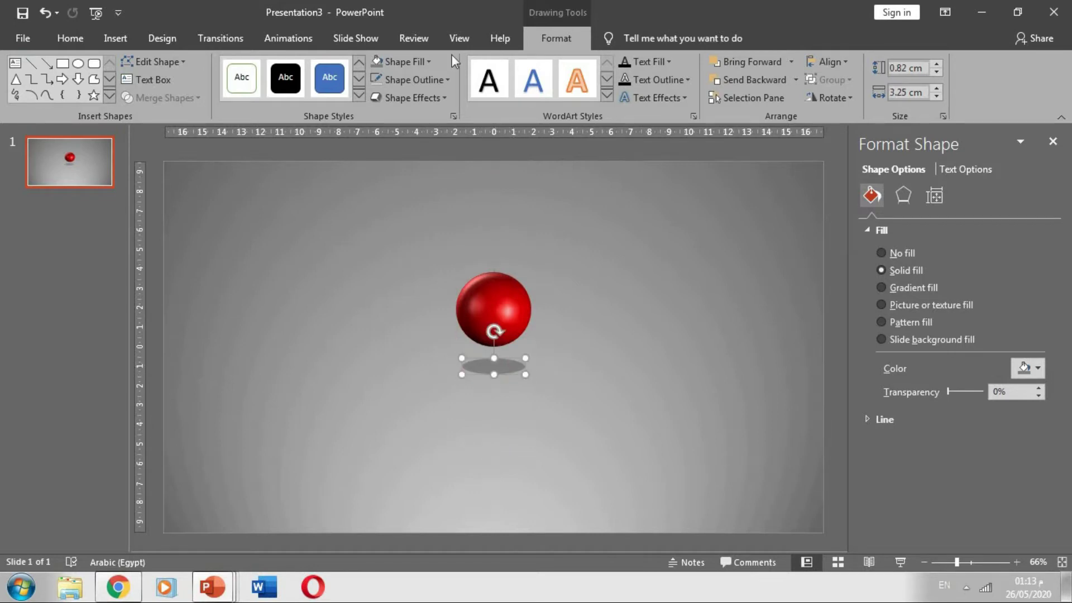
# Apply a Soft Edges variation to the grey shadow oval and preview the slide show
pyautogui.click(423, 99)
pyautogui.moveTo(427, 267)
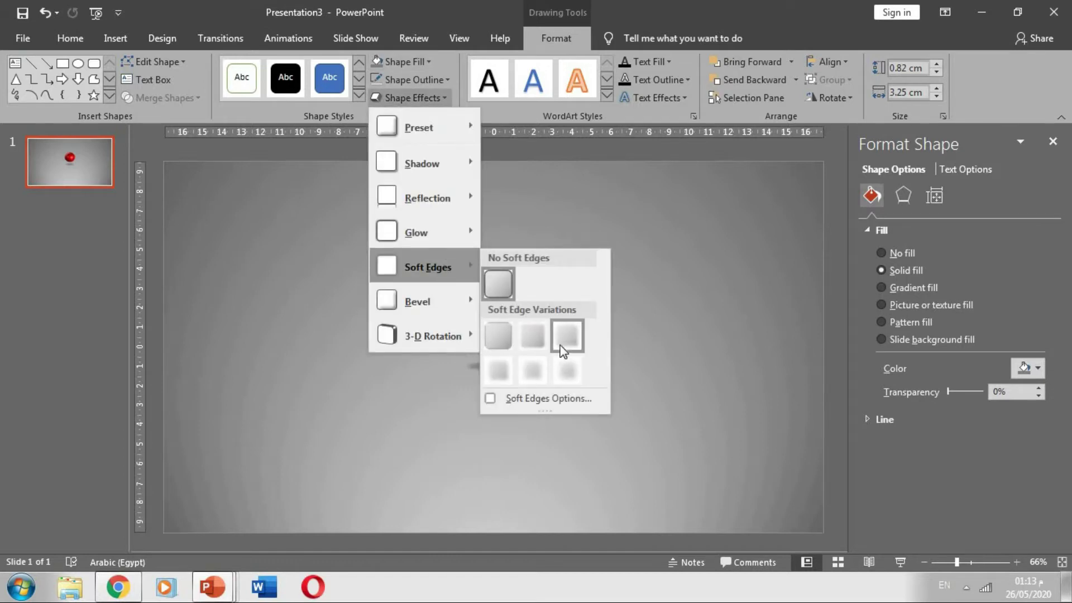
pyautogui.click(566, 341)
pyautogui.click(523, 409)
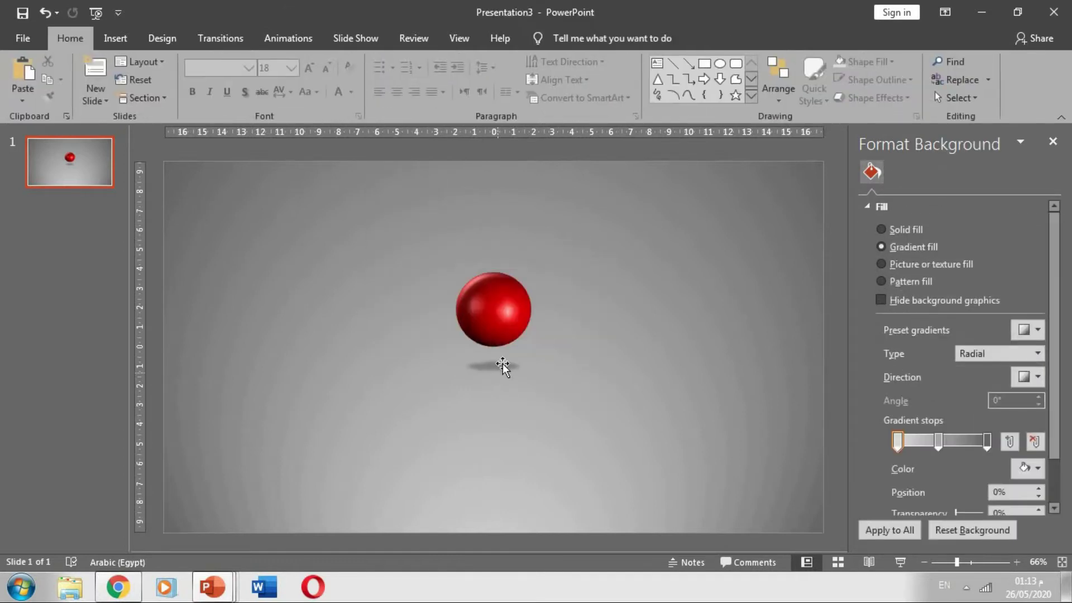
pyautogui.click(503, 358)
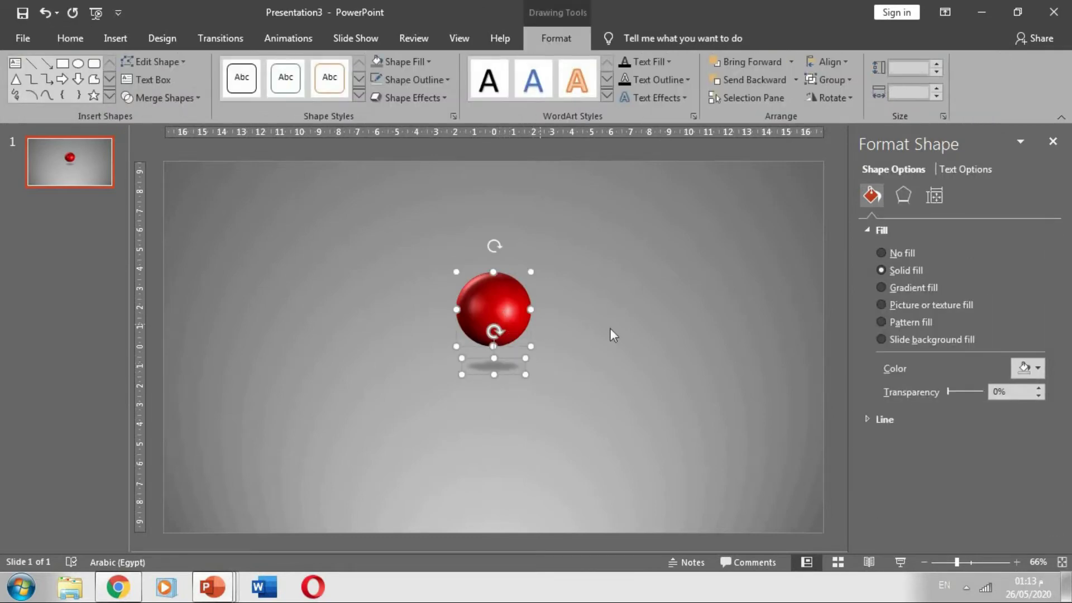
pyautogui.click(628, 357)
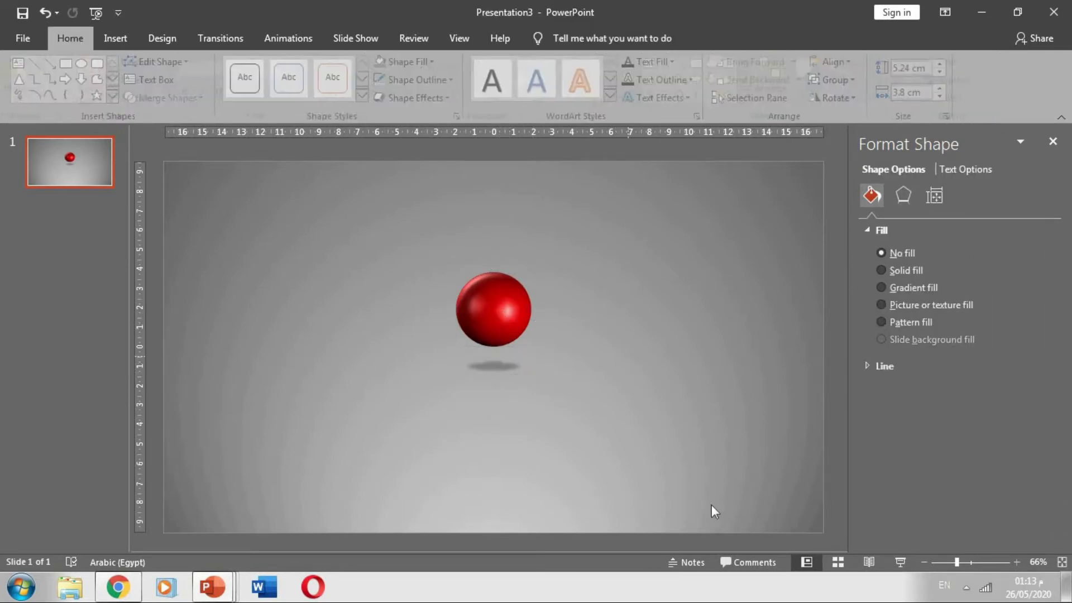
pyautogui.click(899, 562)
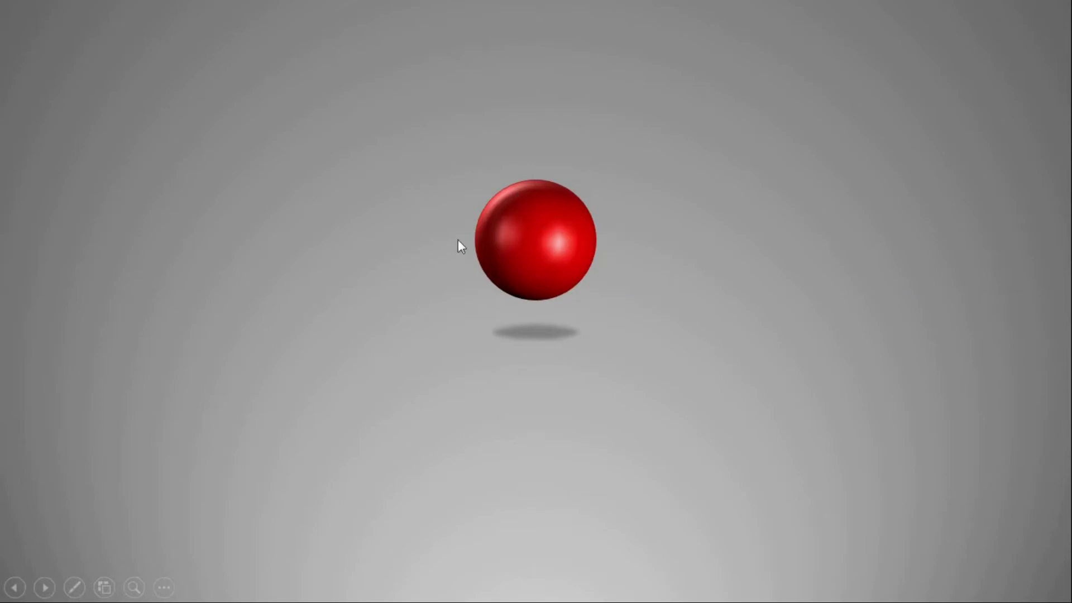
# End the slide show preview and drag the red sphere toward the slide's left side
pyautogui.rightClick(713, 304)
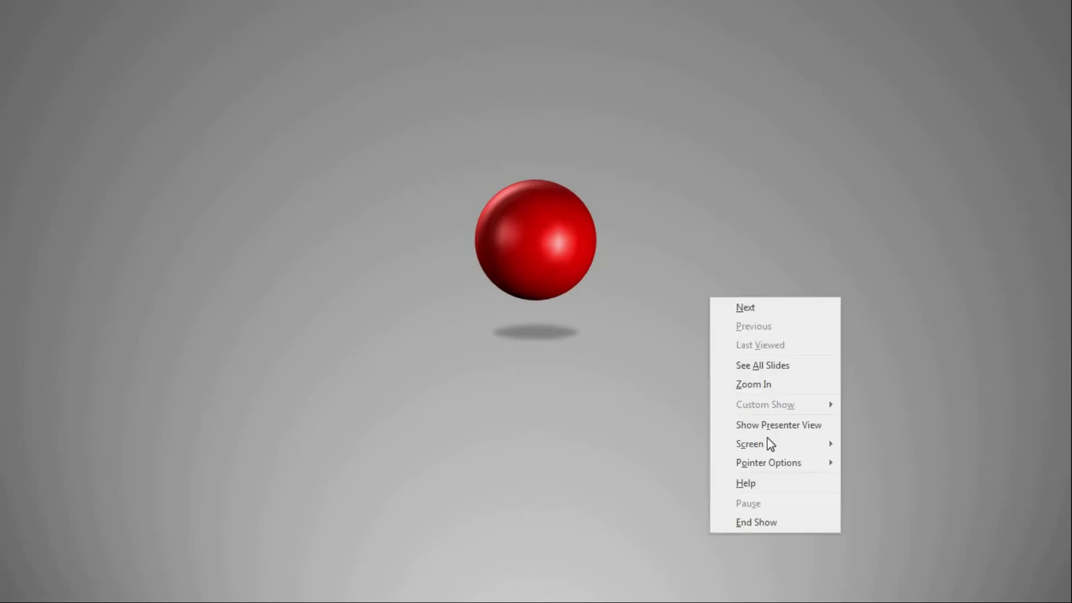
pyautogui.click(762, 528)
pyautogui.moveTo(492, 303); pyautogui.dragTo(268, 271)
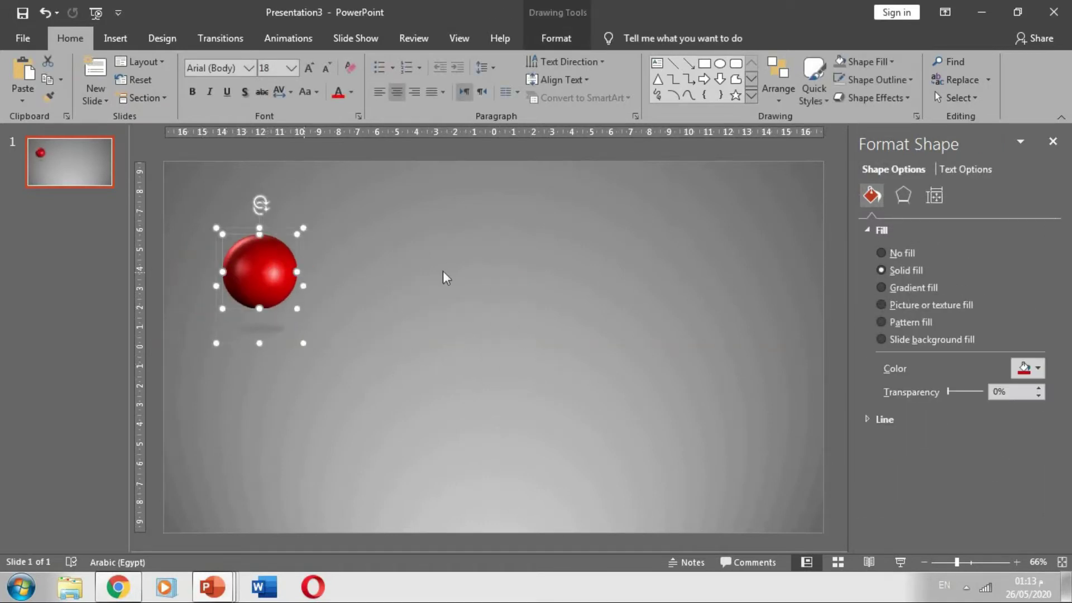
# Draw a circle beside the sphere with no outline and a dark red fill
pyautogui.click(444, 277)
pyautogui.click(721, 66)
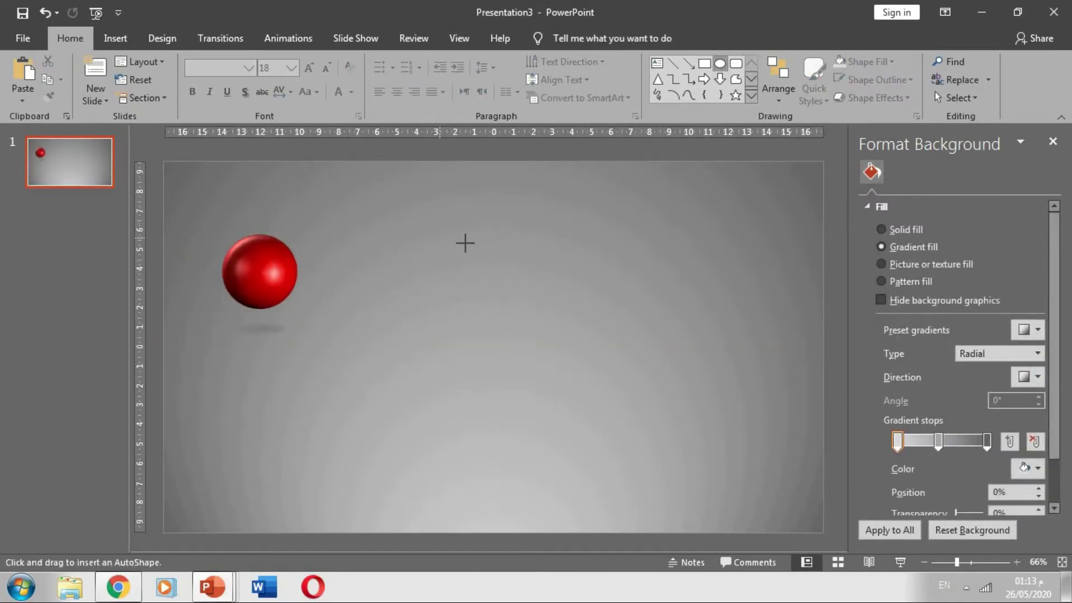
pyautogui.moveTo(473, 235); pyautogui.dragTo(390, 316)
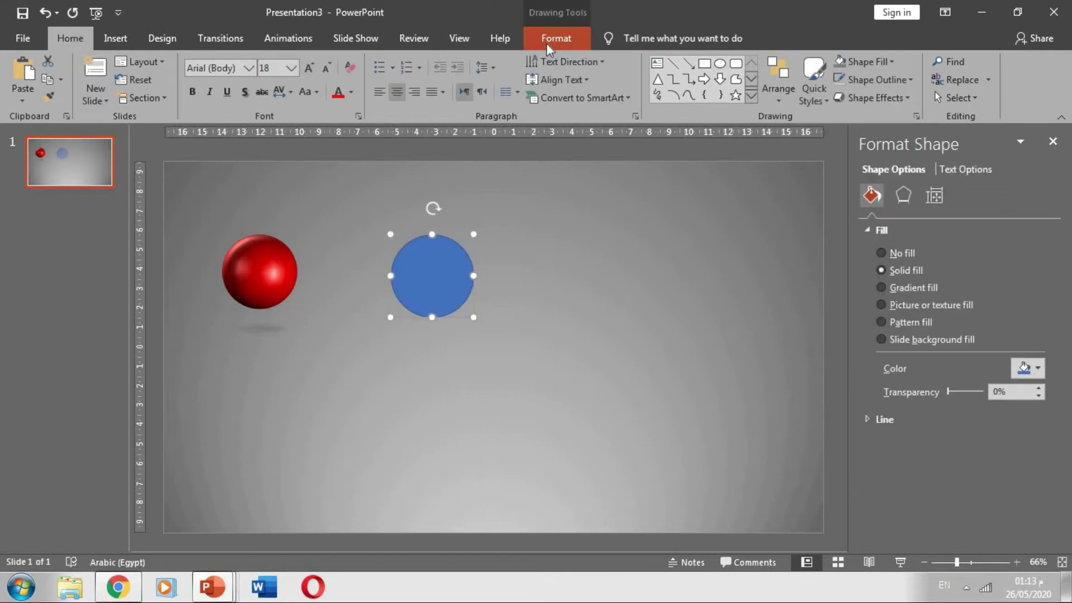
pyautogui.click(546, 42)
pyautogui.click(438, 84)
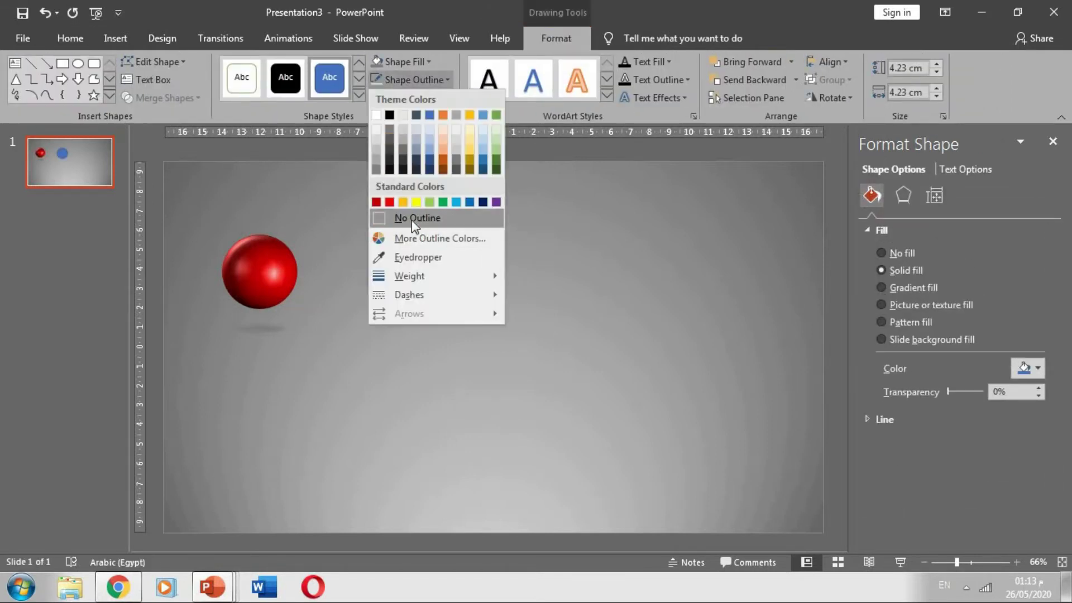
pyautogui.click(411, 219)
pyautogui.click(402, 62)
pyautogui.click(376, 184)
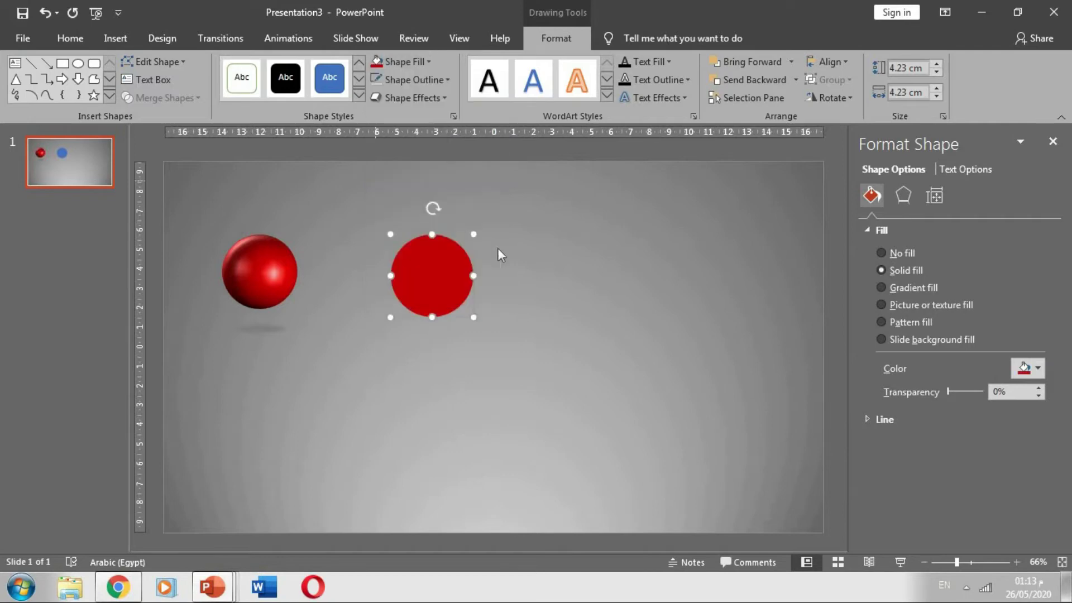
# Move the 3-D sphere back to the slide centre and delete the flat red circle
pyautogui.moveTo(425, 282); pyautogui.dragTo(567, 282)
pyautogui.moveTo(259, 275); pyautogui.dragTo(472, 280)
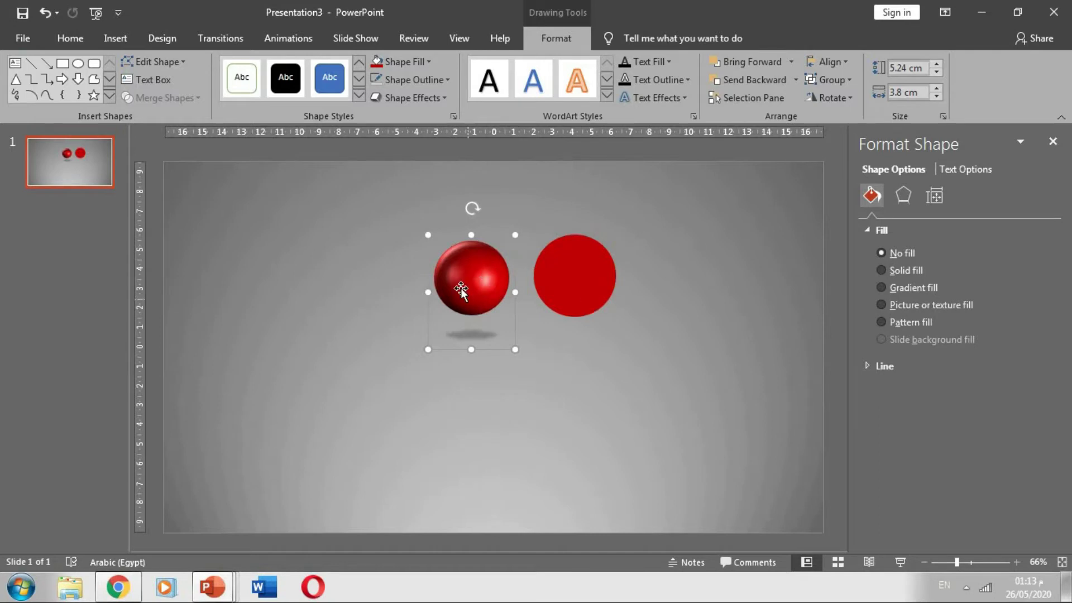
pyautogui.click(560, 293)
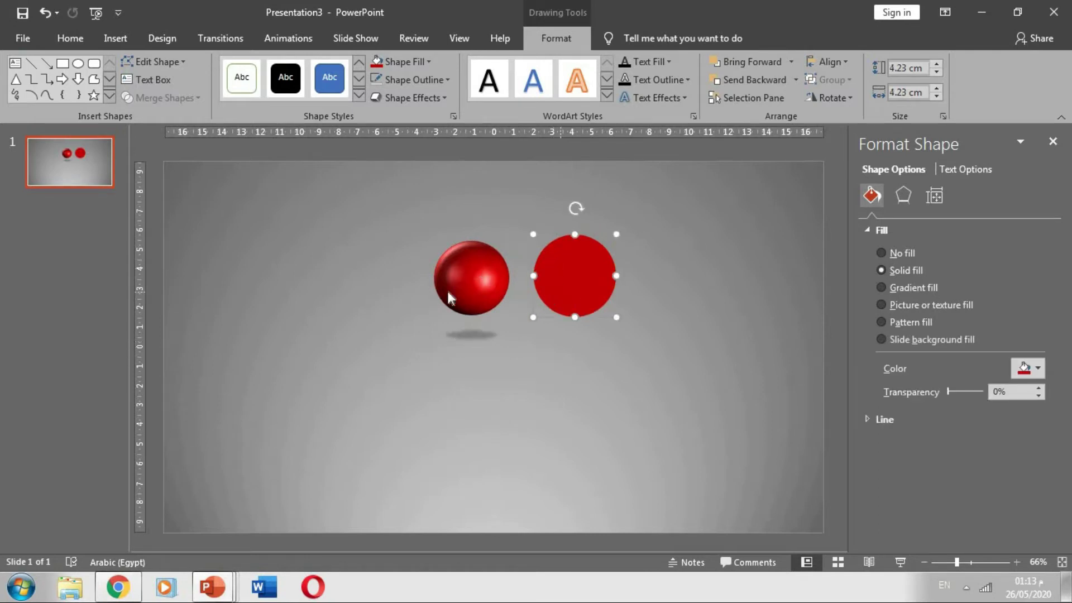
pyautogui.press('Delete')
# Paste a duplicate of the 3-D sphere and place it right of the original
pyautogui.click(480, 290)
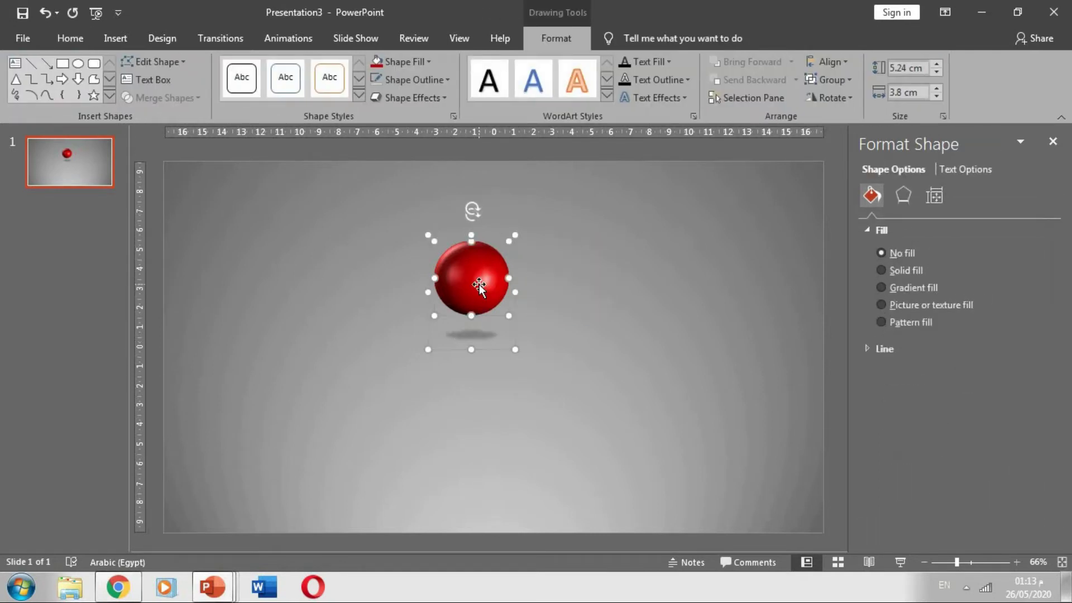
pyautogui.hotkey('ctrl', 'v')
pyautogui.click(589, 325)
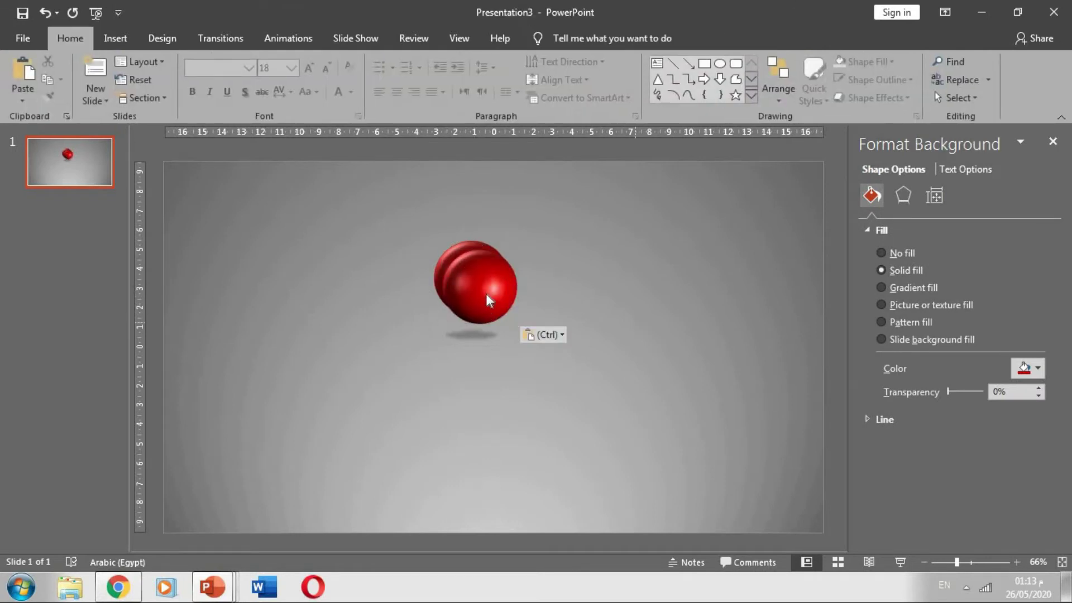
pyautogui.moveTo(486, 293)
pyautogui.mouseDown()
pyautogui.moveTo(589, 286)
pyautogui.moveTo(595, 264)
pyautogui.mouseUp()
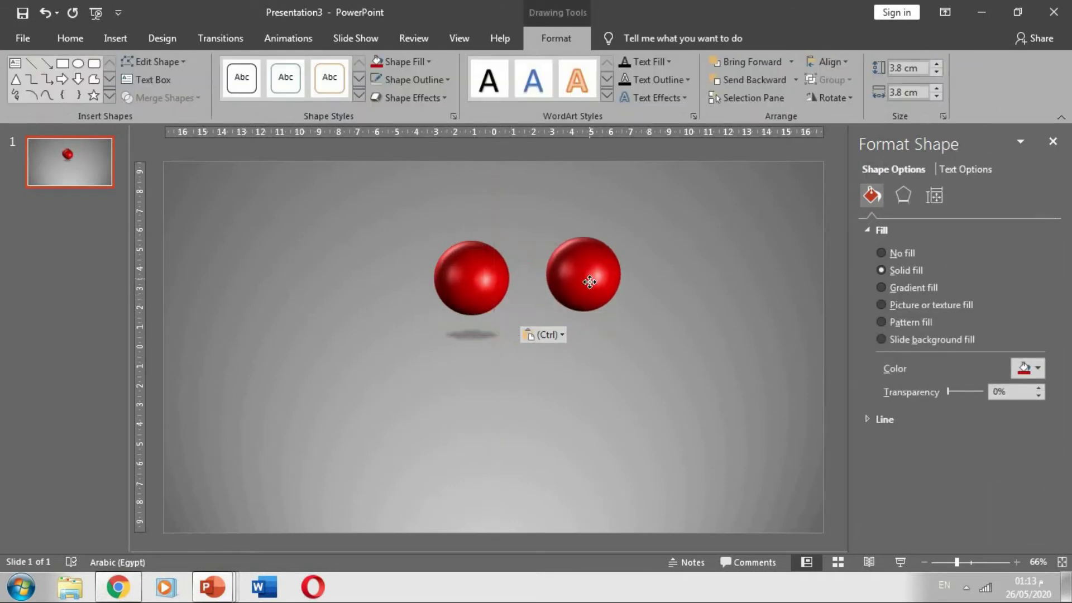
# Preview the slide as a slide show, then end the show
pyautogui.click(645, 422)
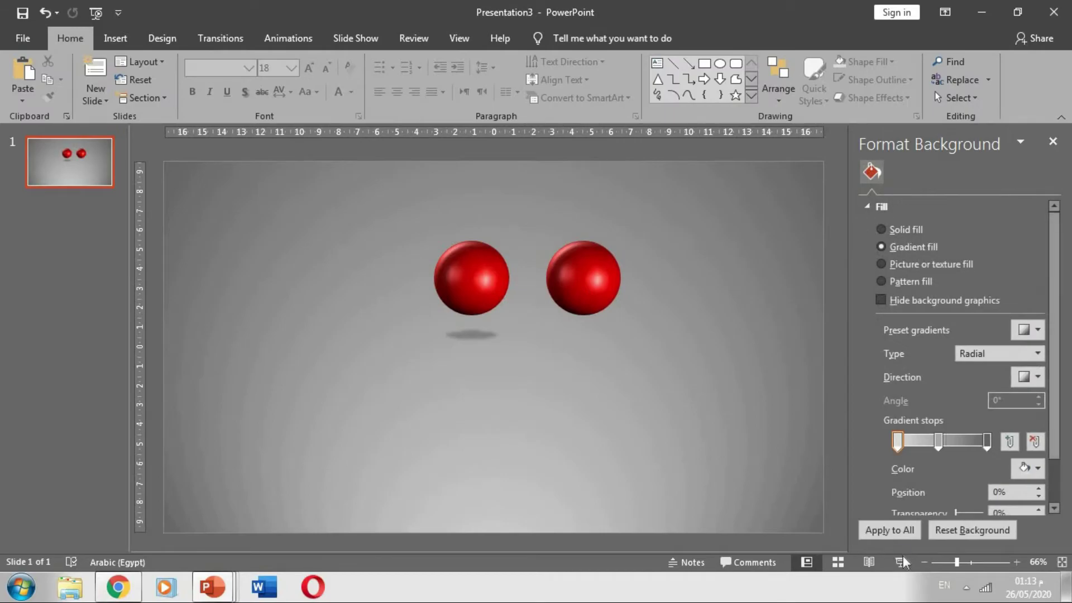
pyautogui.click(901, 562)
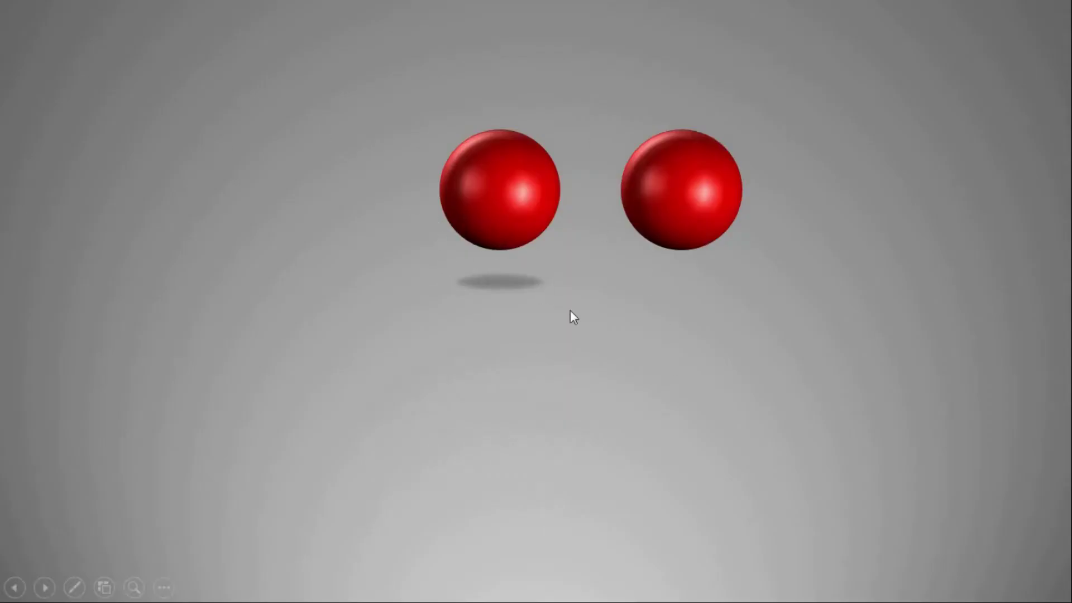
pyautogui.rightClick(851, 316)
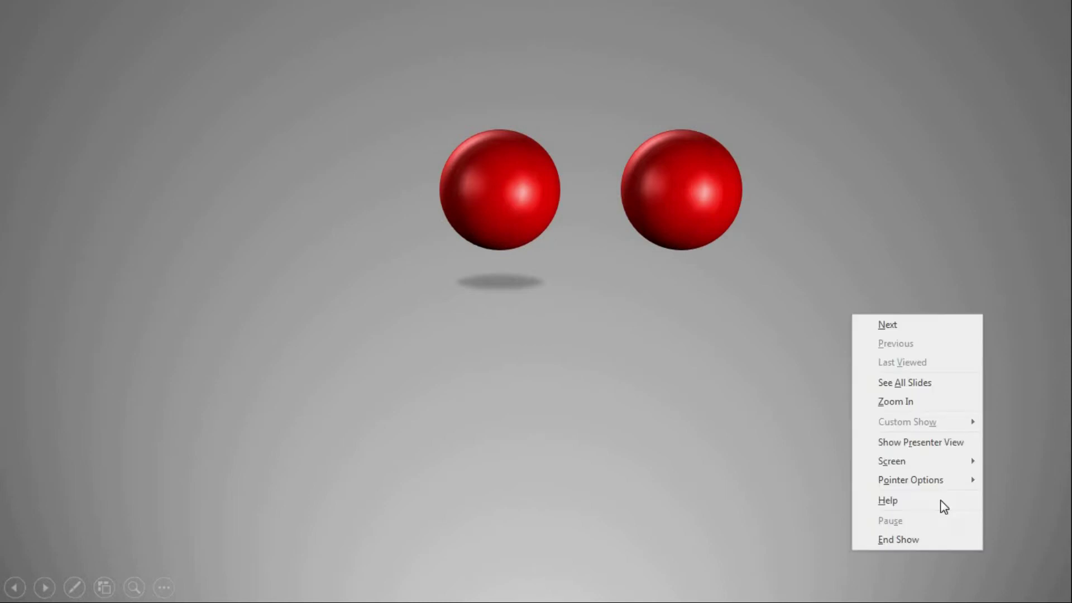
pyautogui.click(939, 536)
# Delete the right-hand sphere and move the remaining sphere to the upper left
pyautogui.click(593, 278)
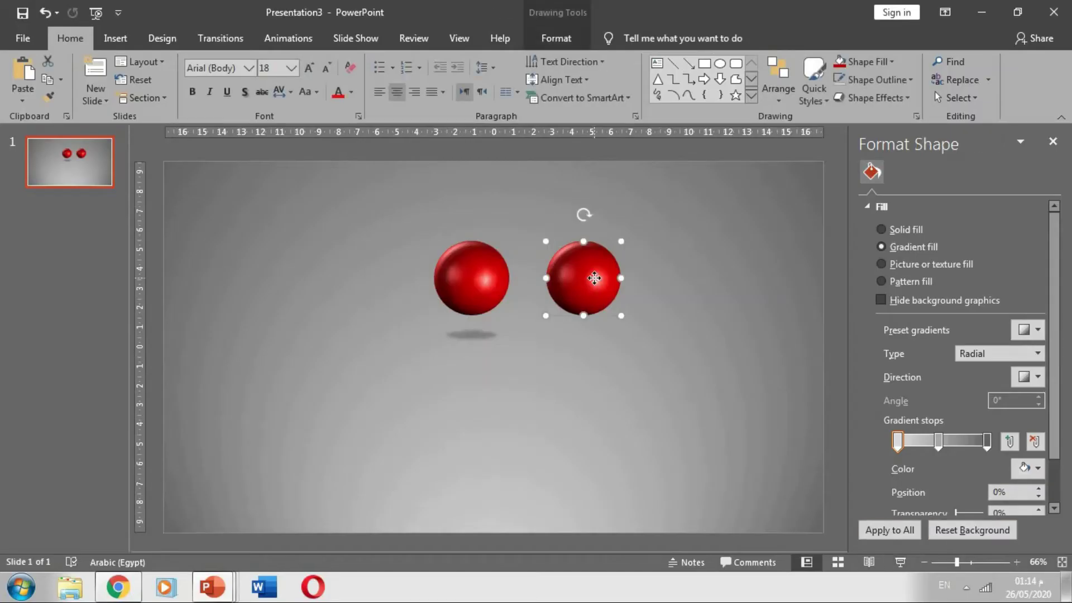
pyautogui.press('Delete')
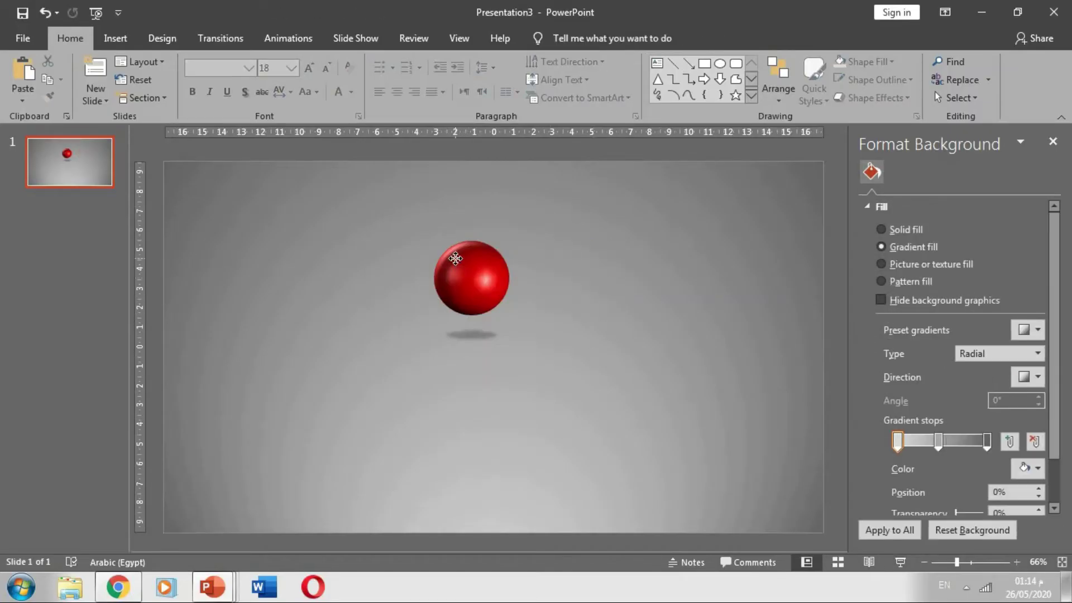
pyautogui.moveTo(455, 258); pyautogui.dragTo(327, 206)
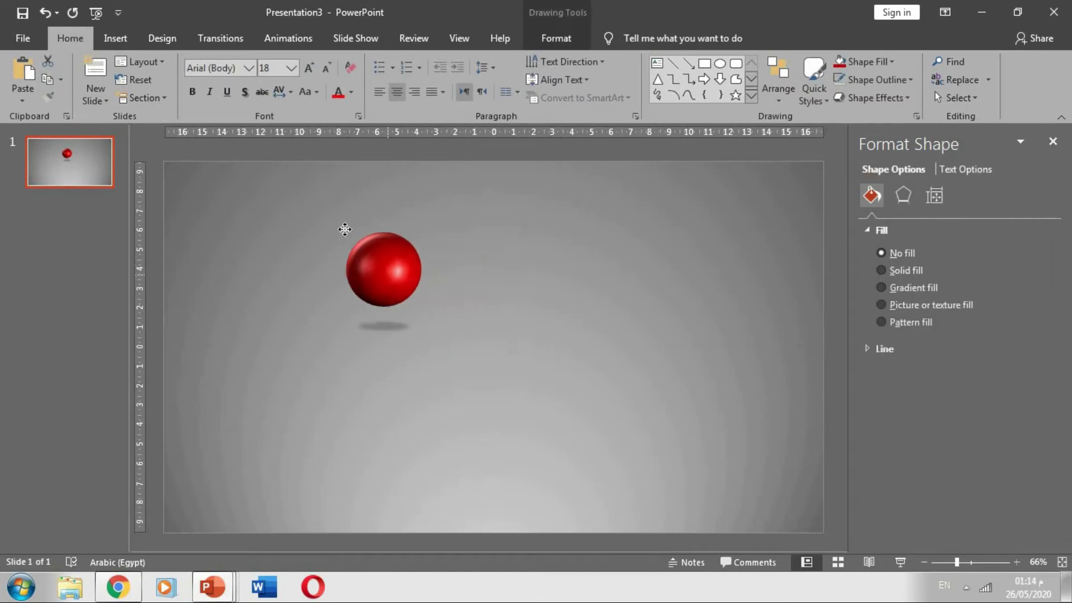
pyautogui.click(464, 291)
# Switch to the wrapped sphere presentation and preview its lightbulb slide as a slide show
pyautogui.click(215, 586)
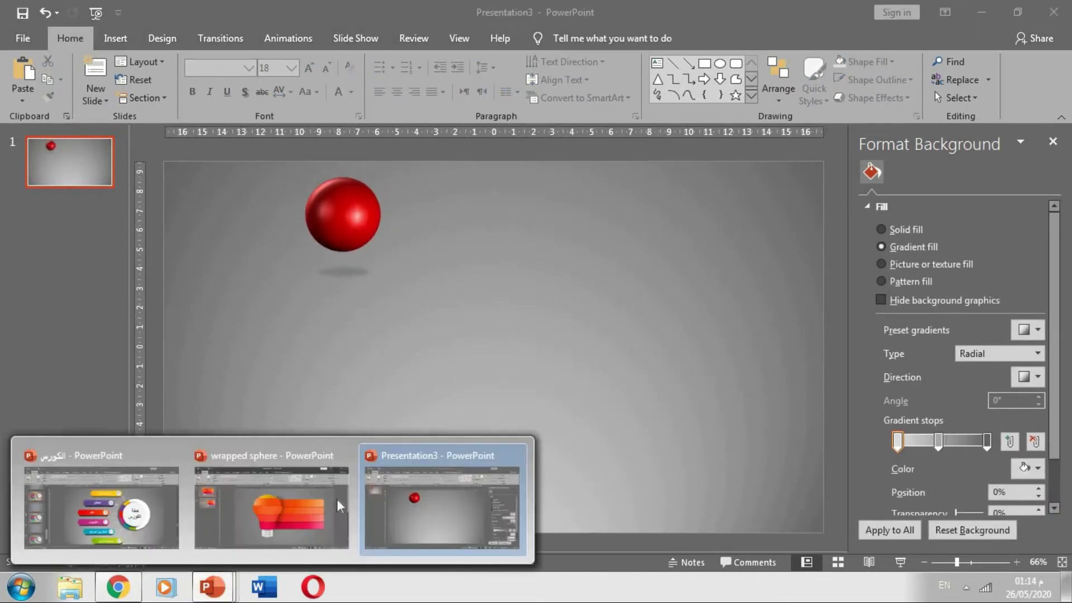
pyautogui.click(282, 517)
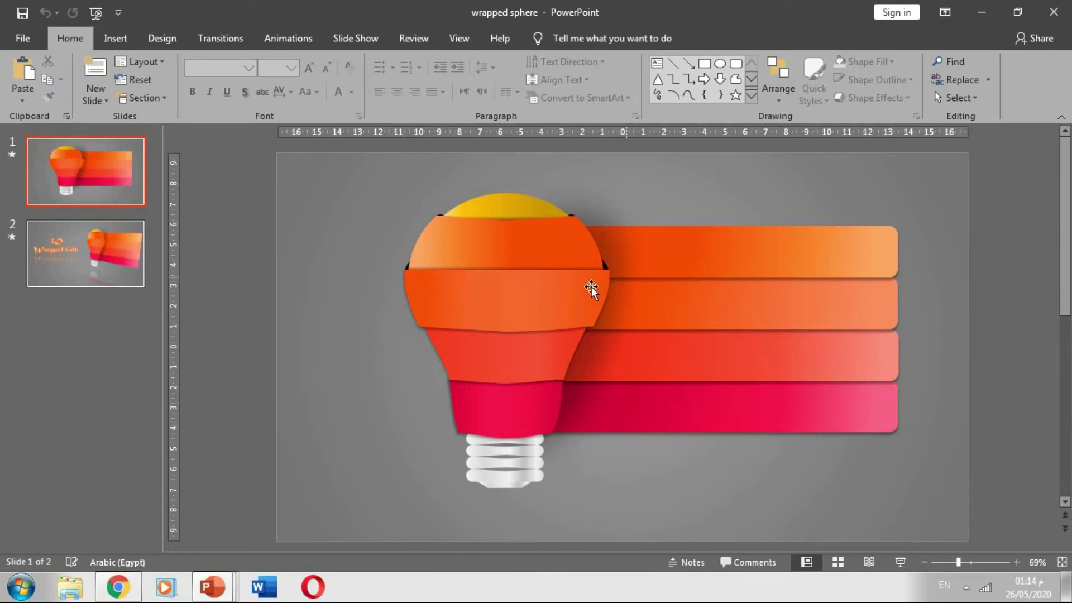
pyautogui.click(899, 562)
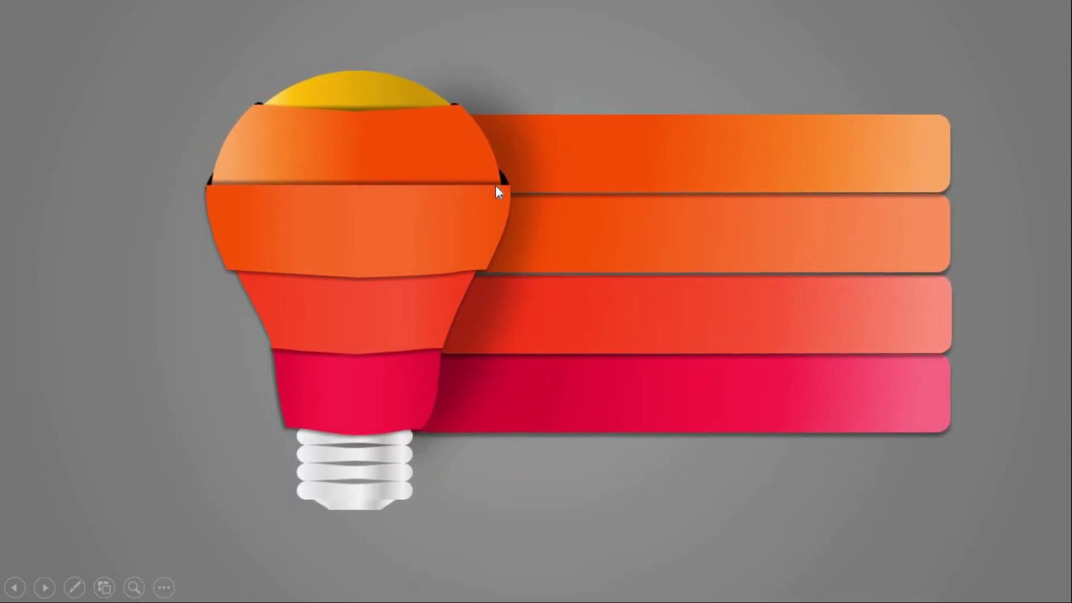
pyautogui.rightClick(773, 50)
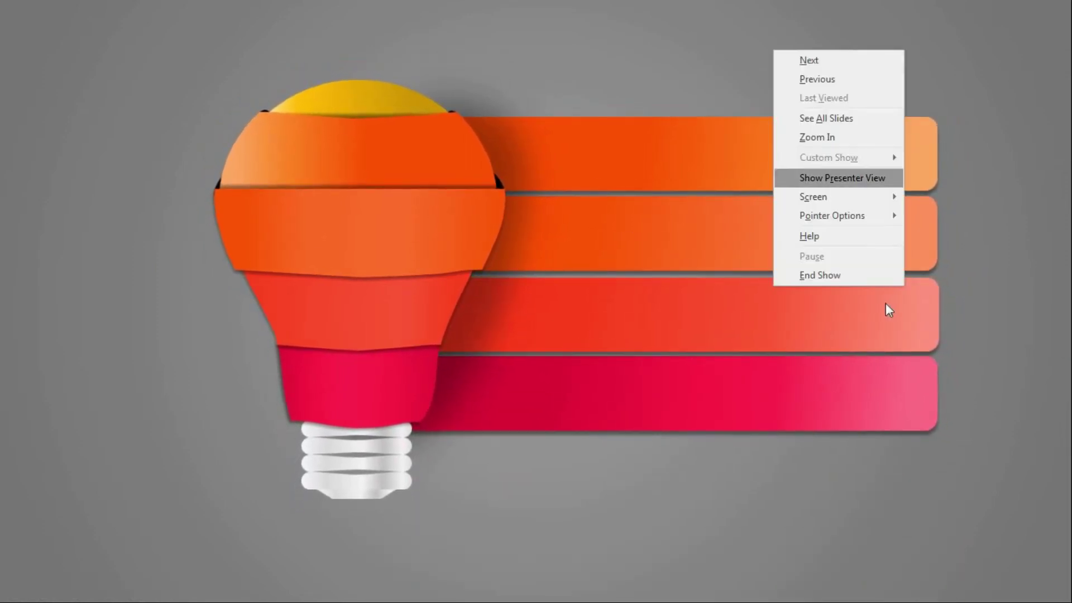
pyautogui.click(852, 276)
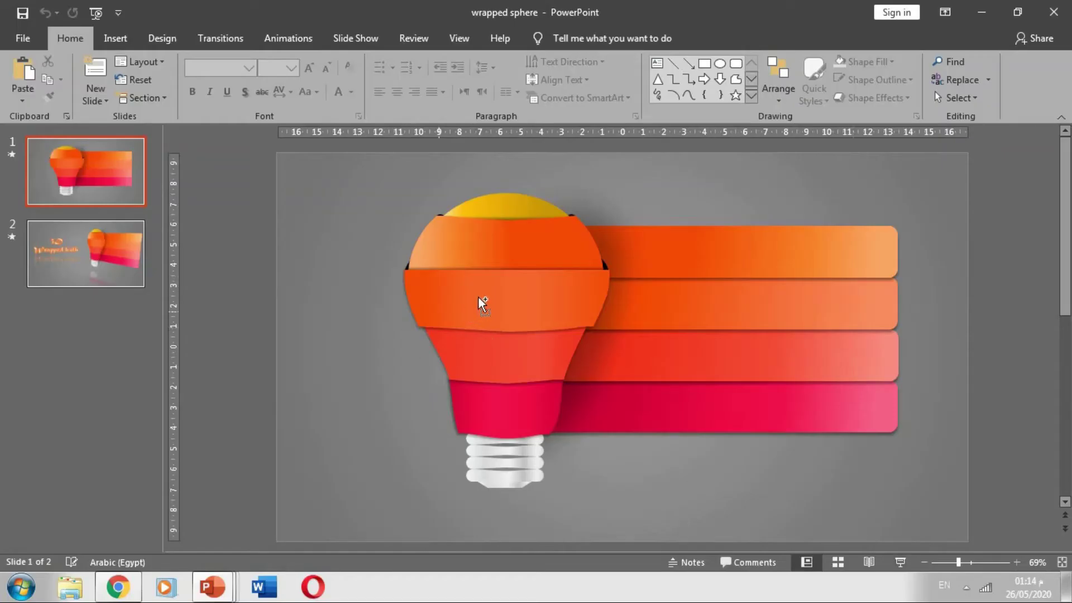
# Zoom in to inspect the bulb's shapes, then select every shape on the slide with Ctrl+A
pyautogui.scroll(5, 481, 301)
pyautogui.scroll(3, 491, 302)
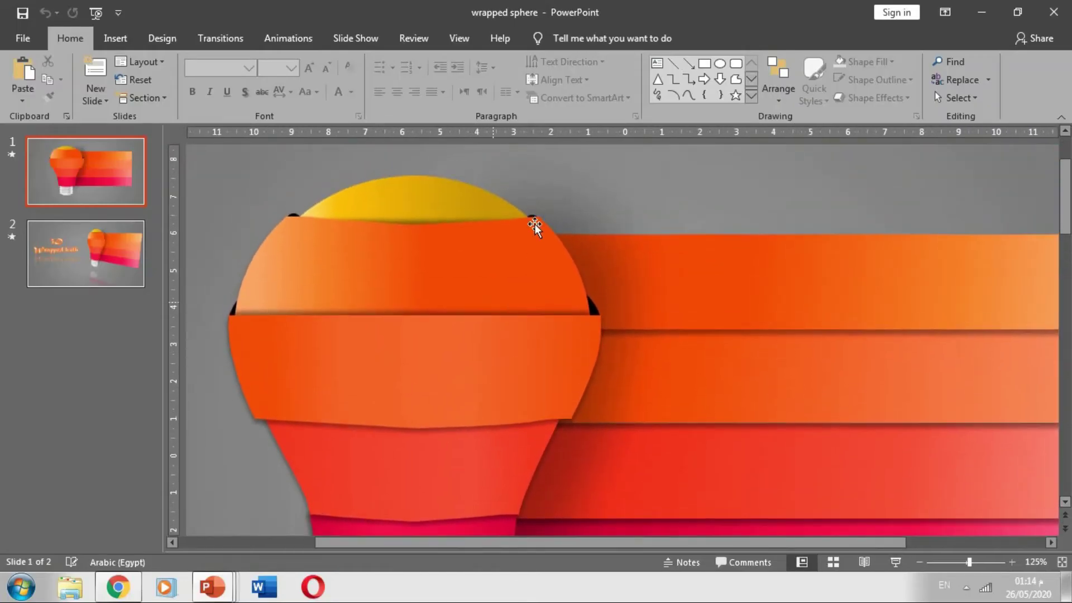
pyautogui.scroll(-5, 610, 356)
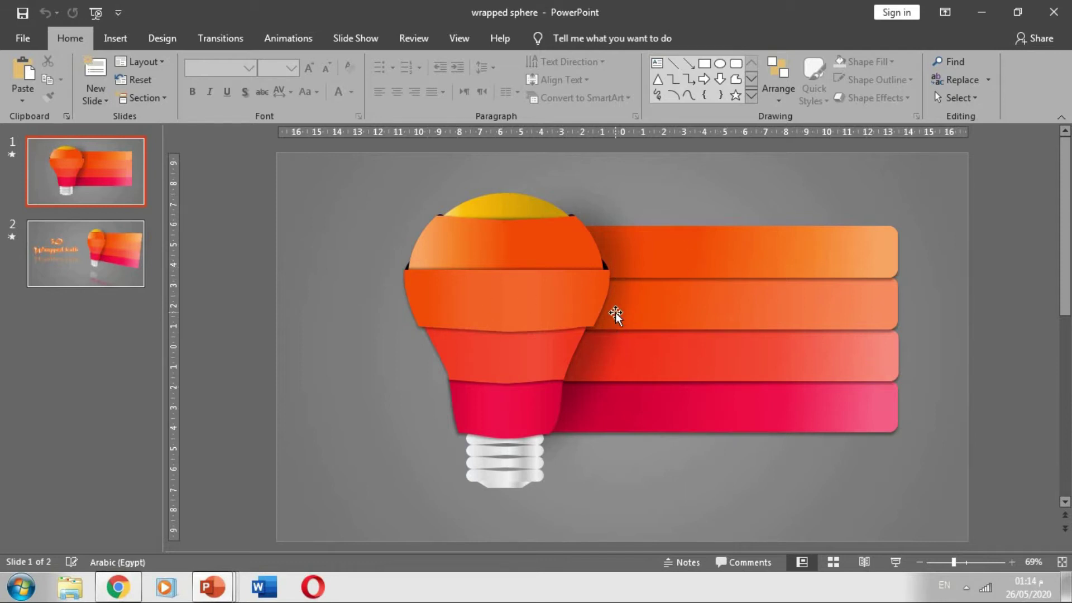
pyautogui.scroll(8, 485, 250)
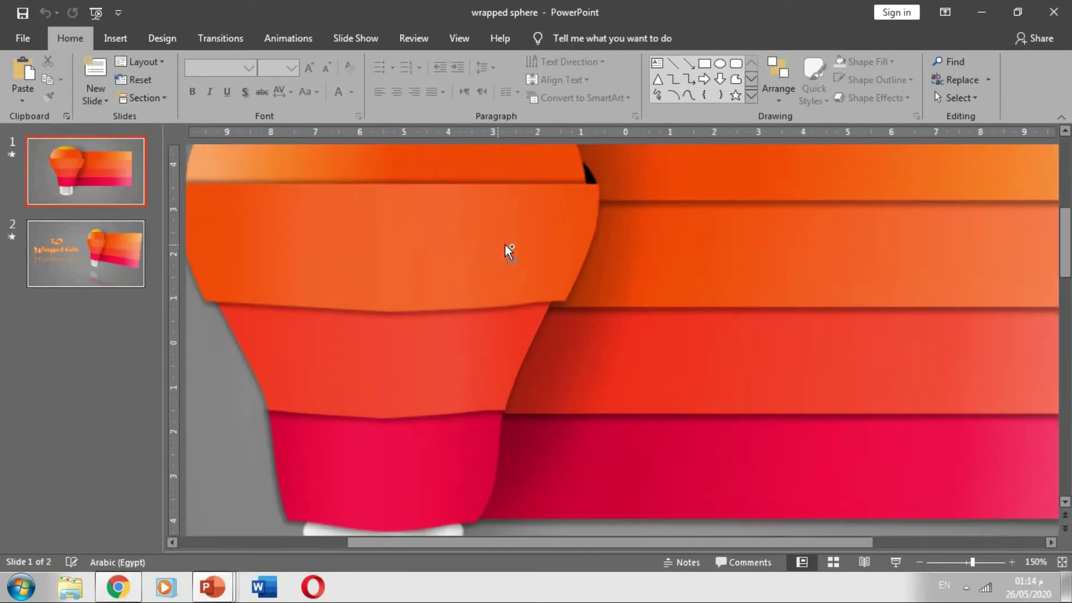
pyautogui.scroll(2, 653, 263)
pyautogui.click(584, 226)
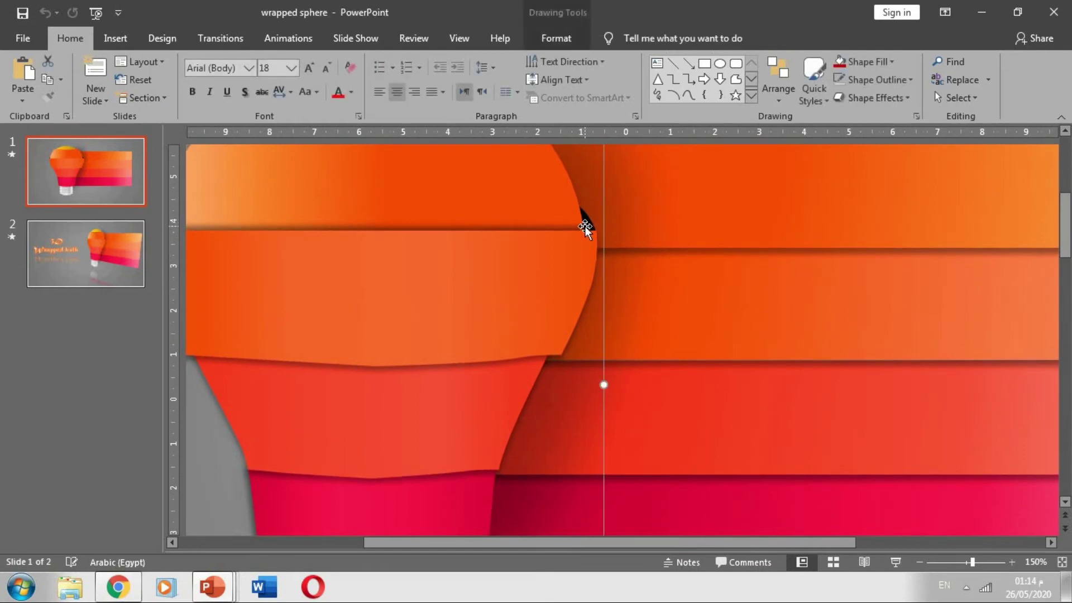
pyautogui.keyDown('ctrl'); pyautogui.click(584, 226); pyautogui.keyUp('ctrl')
pyautogui.keyDown('ctrl'); pyautogui.click(393, 259); pyautogui.keyUp('ctrl')
pyautogui.scroll(-2, 393, 260)
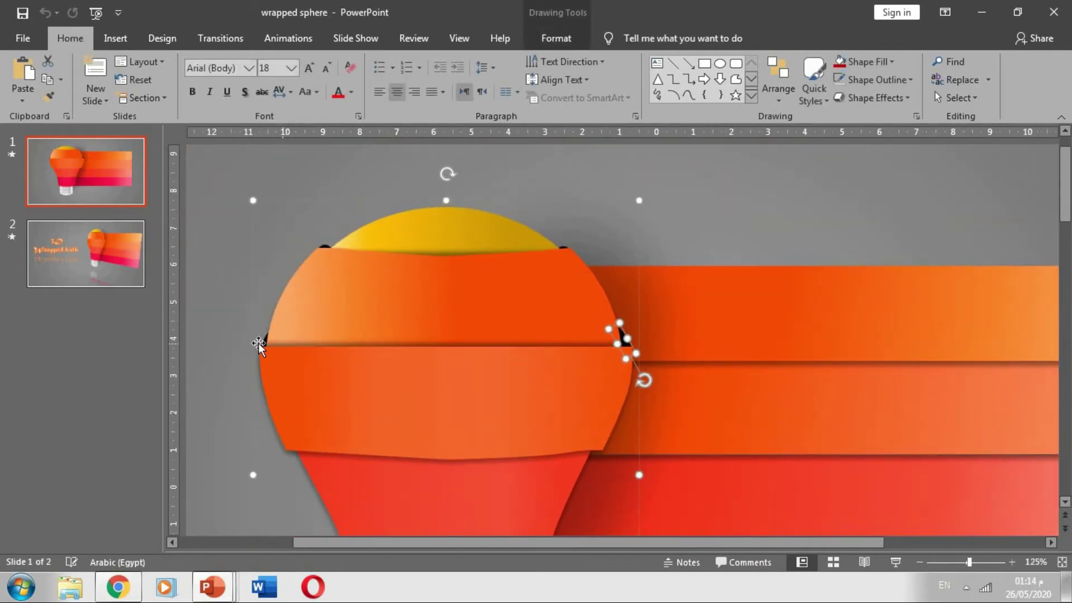
pyautogui.click(243, 350)
pyautogui.scroll(-5, 431, 344)
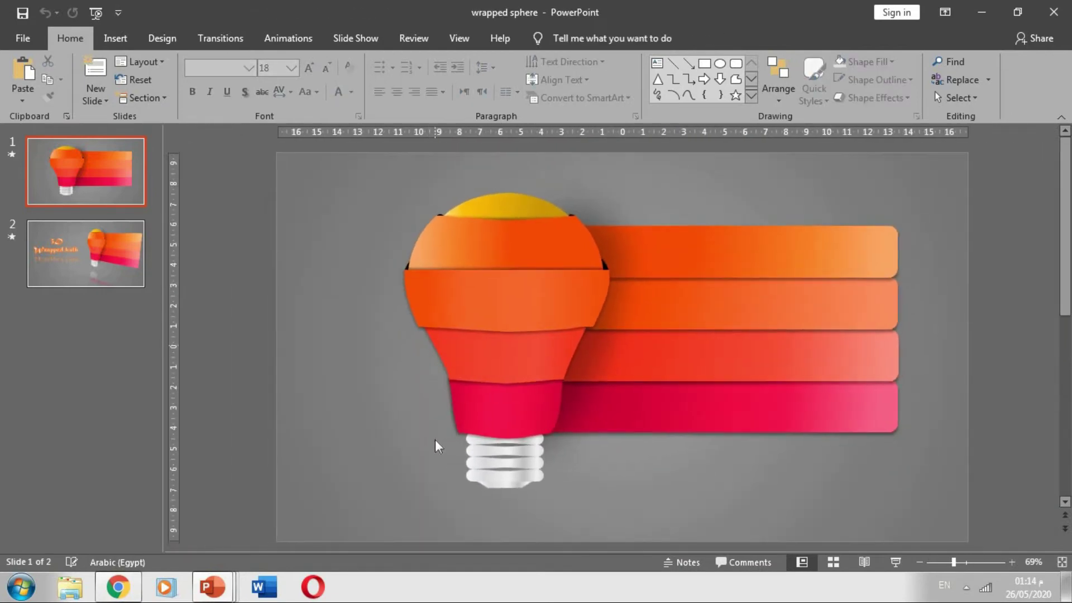
pyautogui.hotkey('ctrl', 'a')
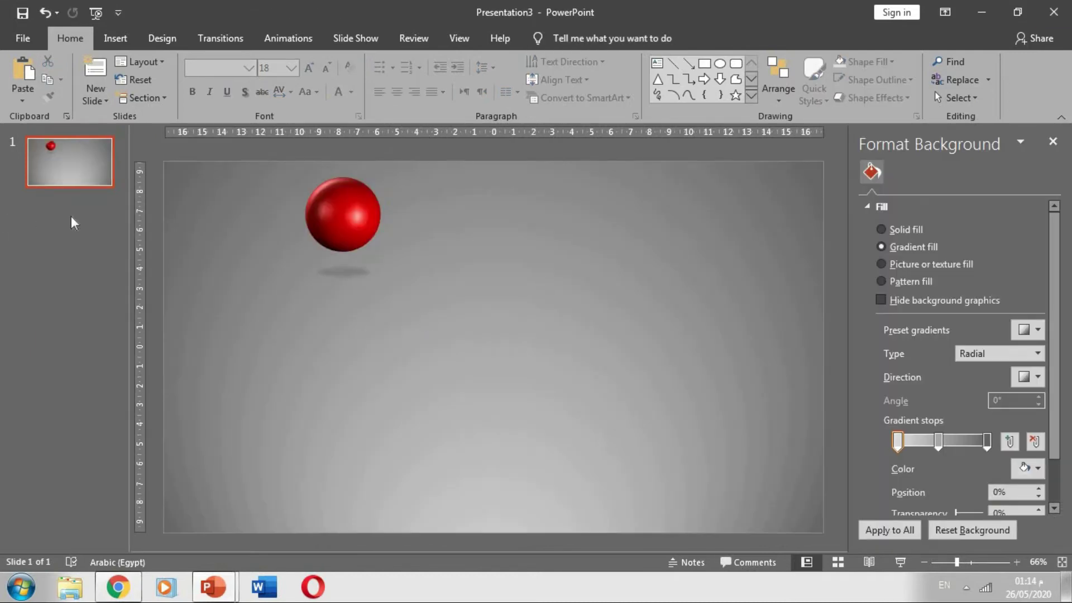
# Add a new blank slide 2 and paste the lightbulb infographic onto it
pyautogui.hotkey('ctrl', 'm')
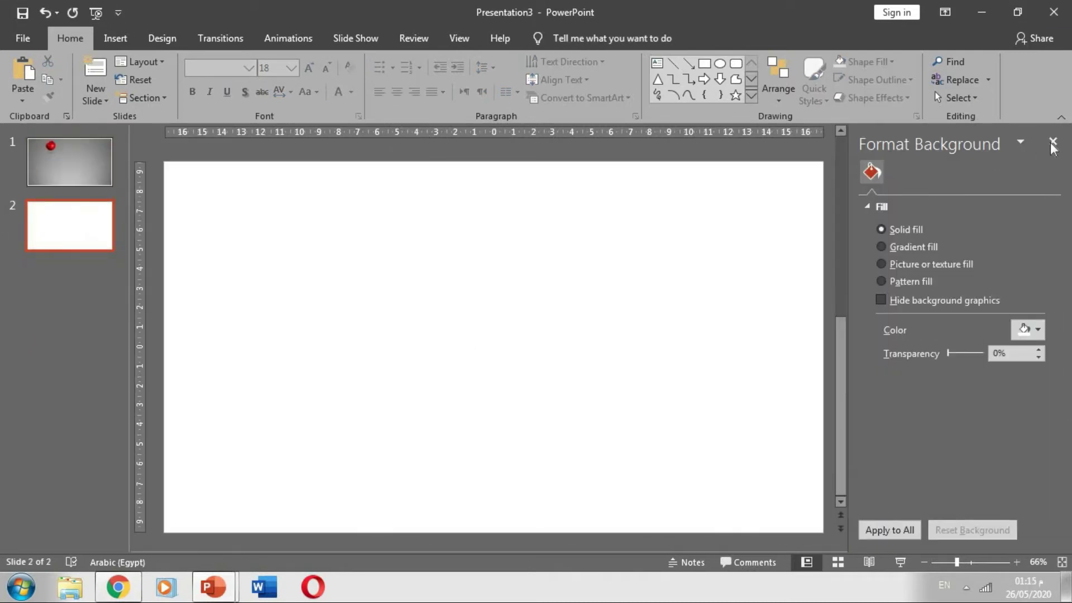
pyautogui.click(1052, 143)
pyautogui.hotkey('ctrl', 'v')
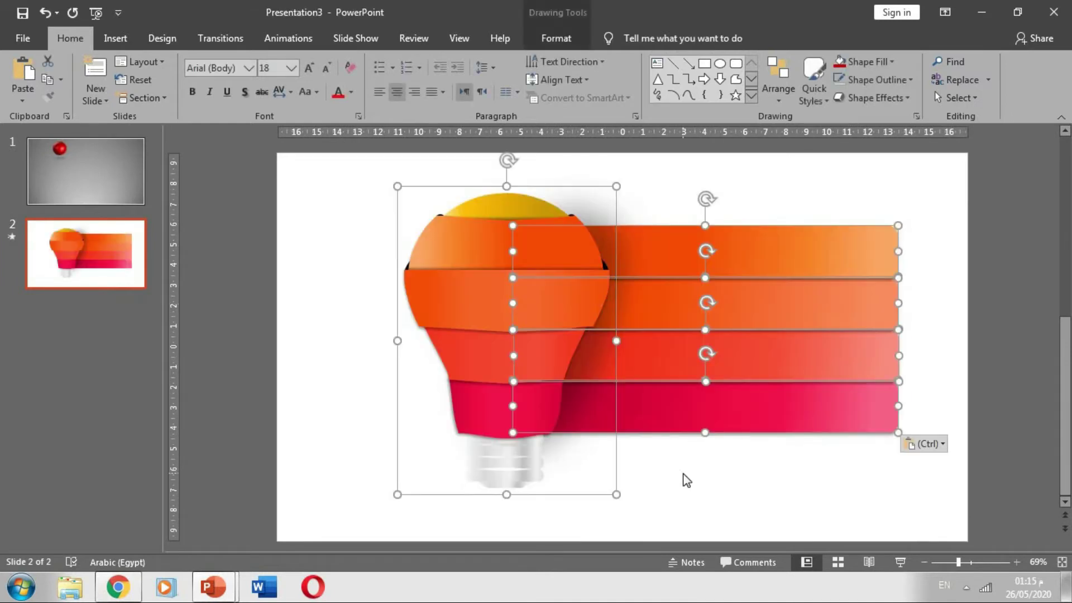
pyautogui.click(687, 480)
# Ungroup the pasted lightbulb into separate shapes
pyautogui.click(521, 289)
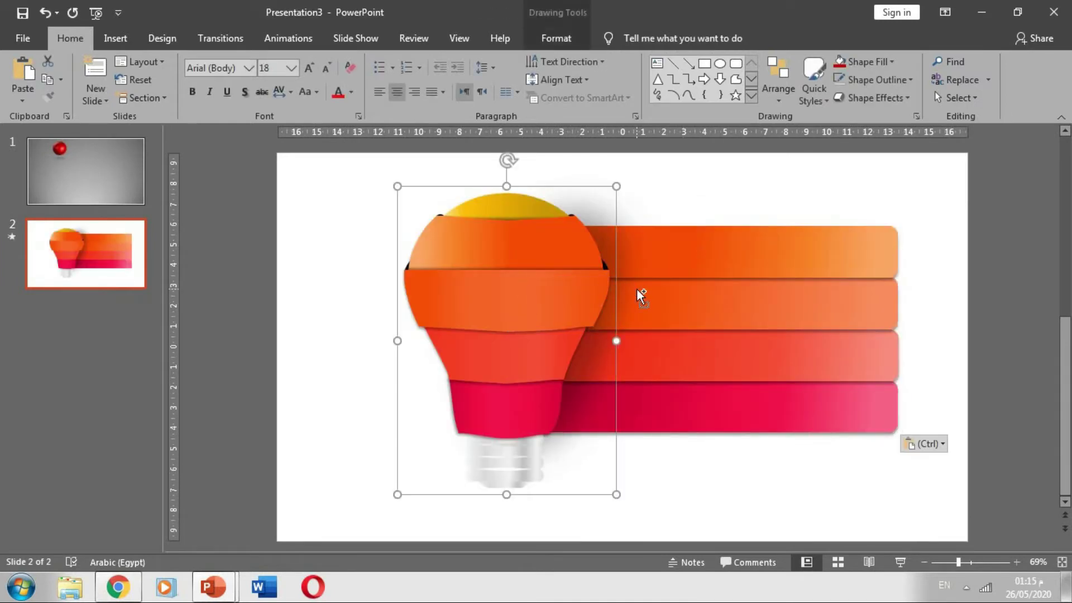
pyautogui.keyDown('ctrl'); pyautogui.click(636, 288); pyautogui.keyUp('ctrl')
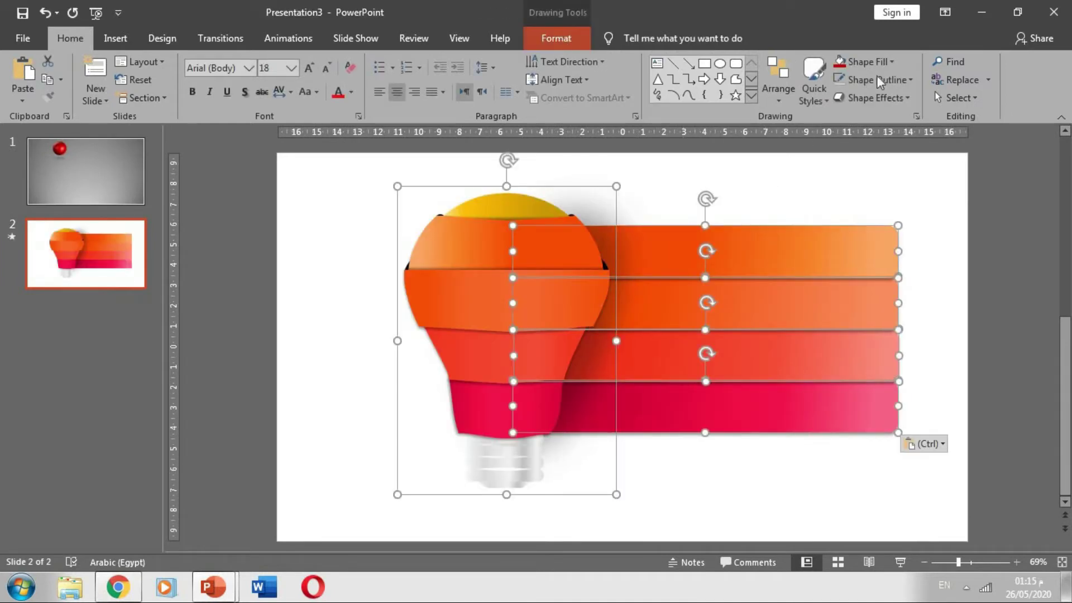
pyautogui.click(829, 83)
pyautogui.click(868, 138)
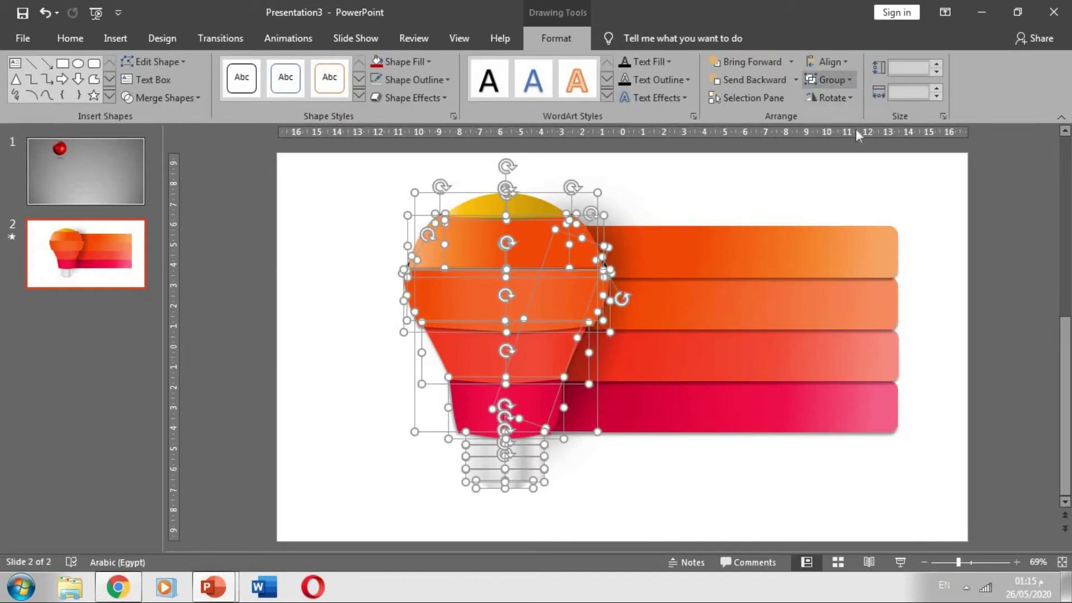
pyautogui.click(701, 441)
pyautogui.click(667, 486)
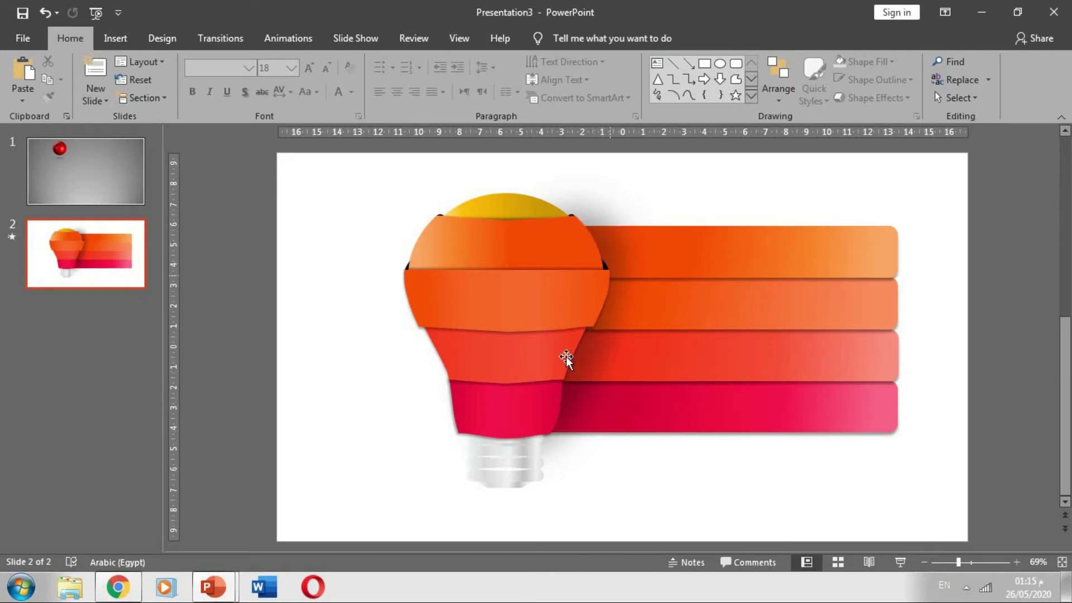
# Delete the four orange-to-pink bars beside the bulb
pyautogui.click(660, 240)
pyautogui.keyDown('shift'); pyautogui.click(699, 304); pyautogui.keyUp('shift')
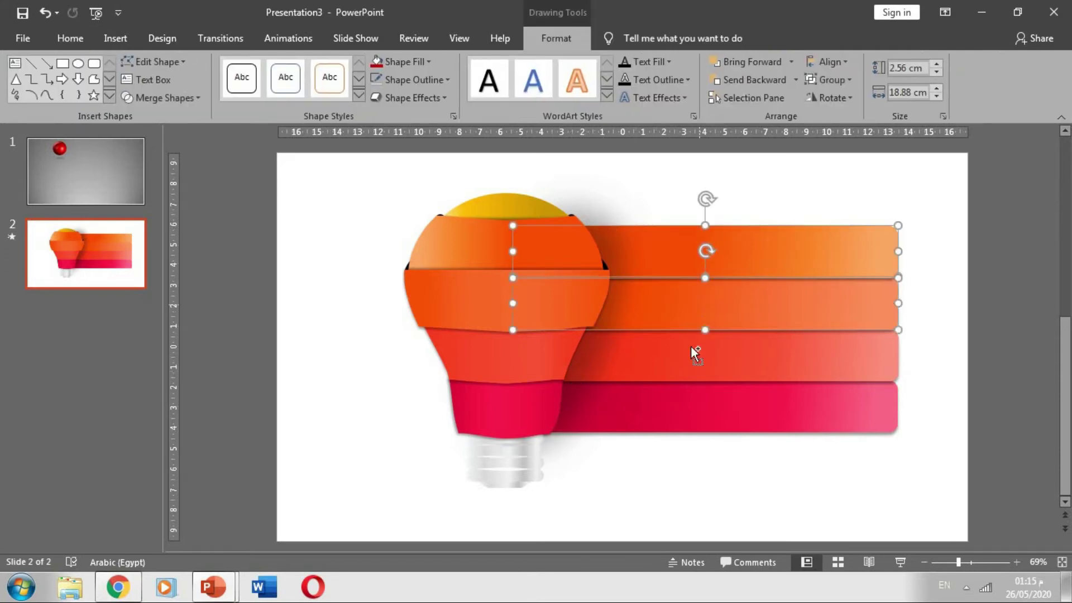
pyautogui.keyDown('shift'); pyautogui.click(691, 346); pyautogui.keyUp('shift')
pyautogui.keyDown('shift'); pyautogui.click(688, 410); pyautogui.keyUp('shift')
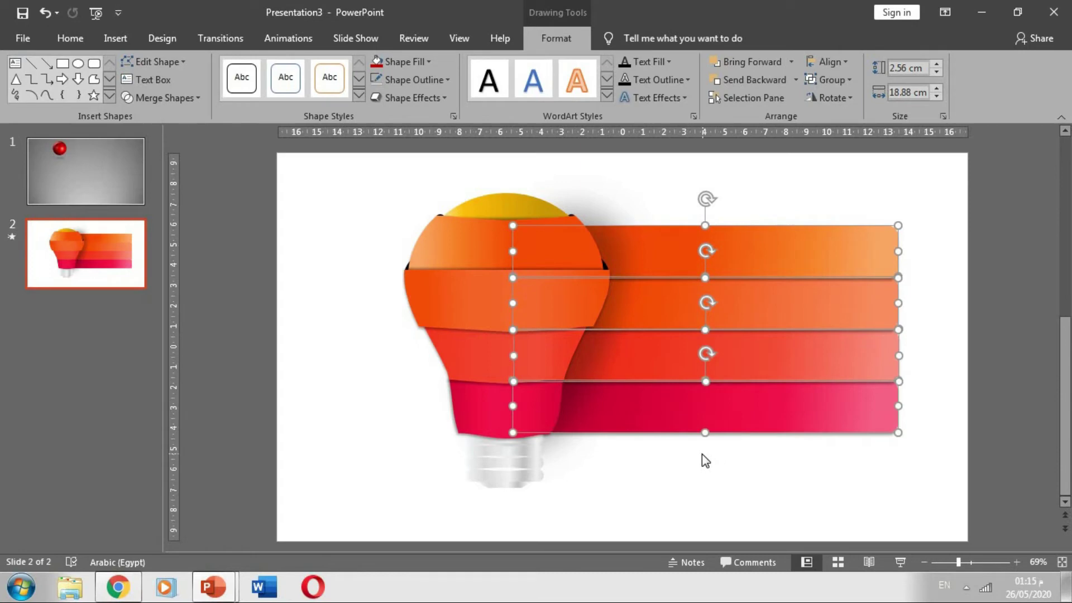
pyautogui.press('Delete')
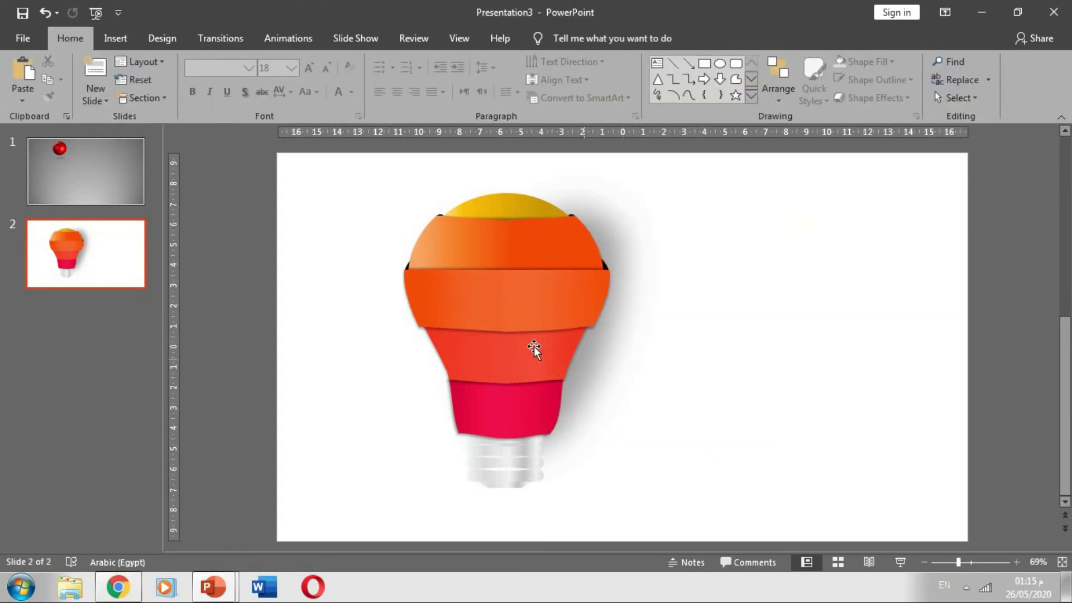
# Box-select all the lightbulb shapes and shift the bulb slightly right
pyautogui.scroll(-1, 580, 346)
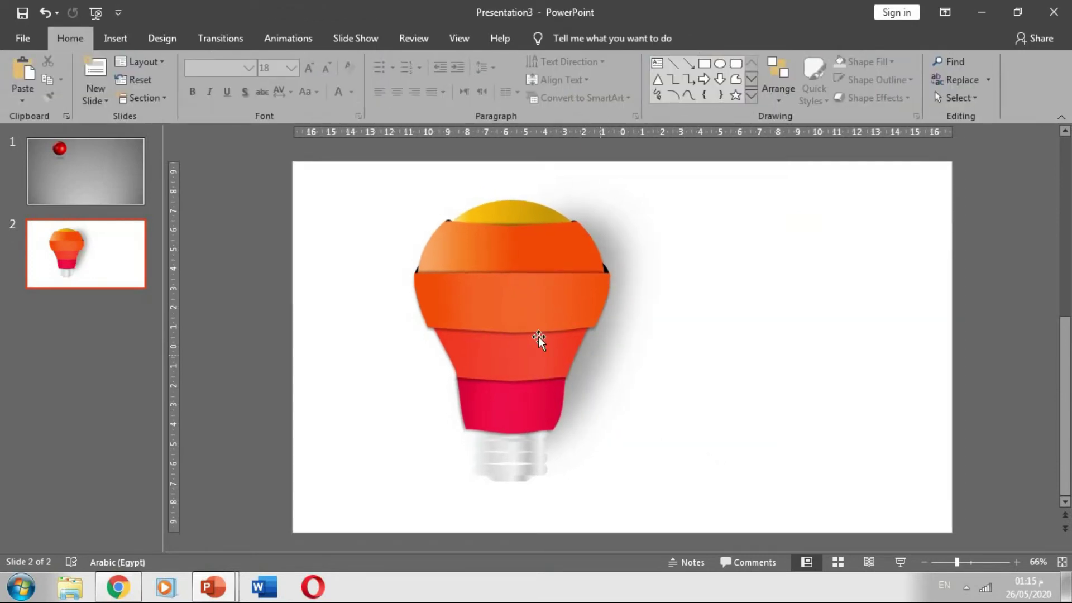
pyautogui.click(543, 309)
pyautogui.moveTo(379, 507); pyautogui.dragTo(587, 158)
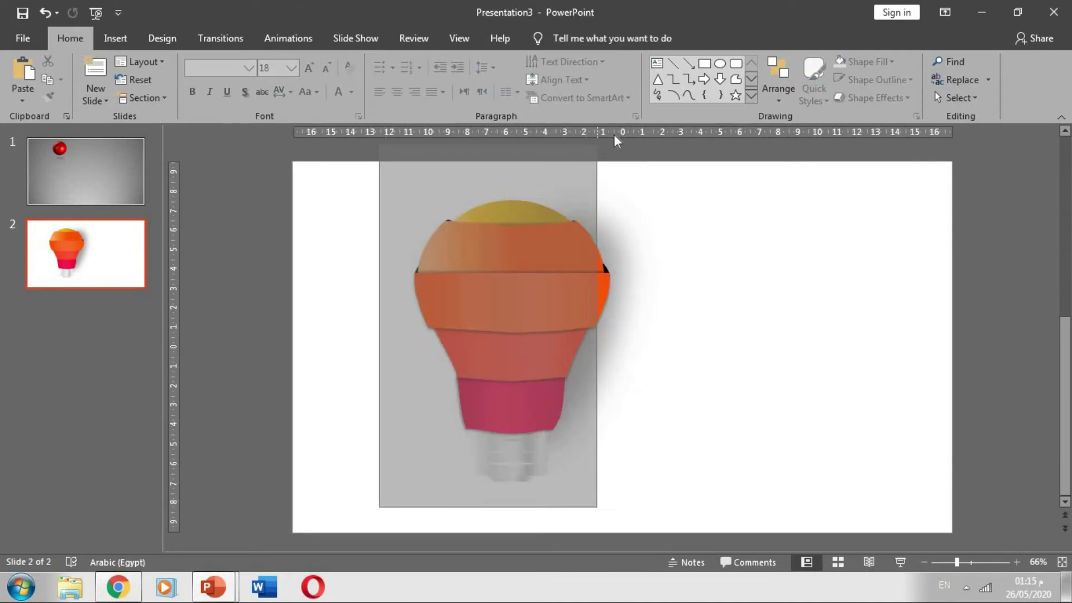
pyautogui.moveTo(587, 157); pyautogui.dragTo(615, 134)
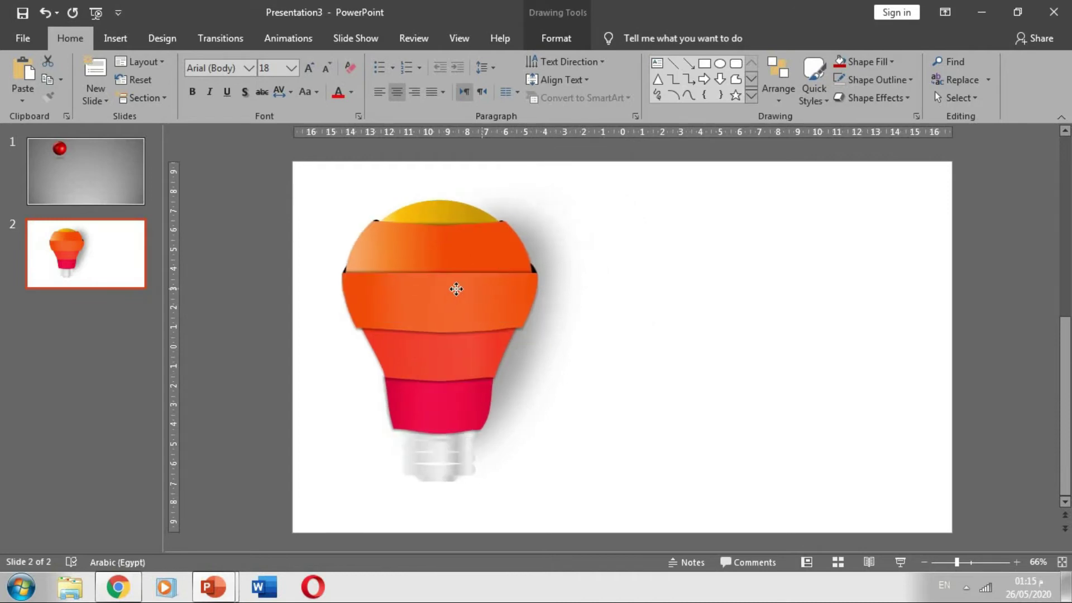
pyautogui.moveTo(530, 288); pyautogui.dragTo(541, 288)
pyautogui.click(636, 260)
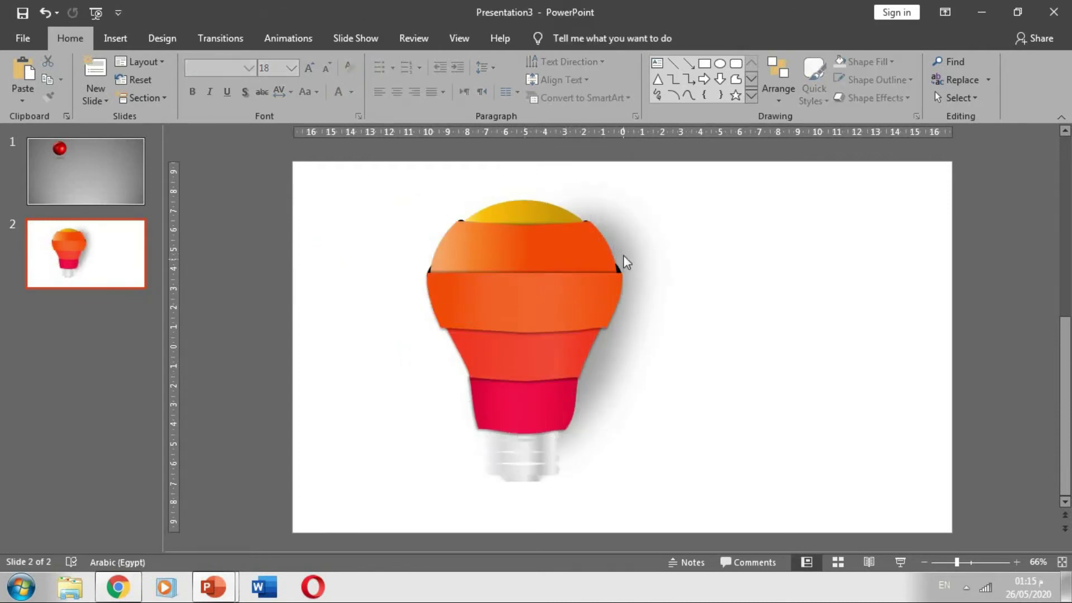
pyautogui.moveTo(622, 227); pyautogui.dragTo(640, 335)
# Delete the bulb's upper orange band, then undo to restore it
pyautogui.scroll(3, 571, 311)
pyautogui.scroll(3, 570, 310)
pyautogui.click(483, 253)
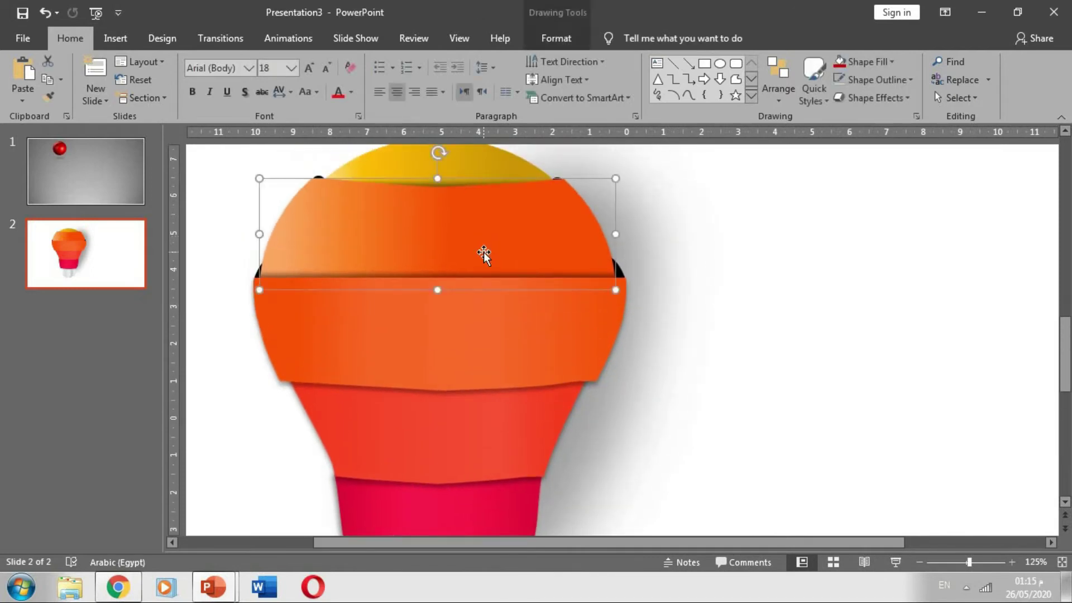
pyautogui.press('Delete')
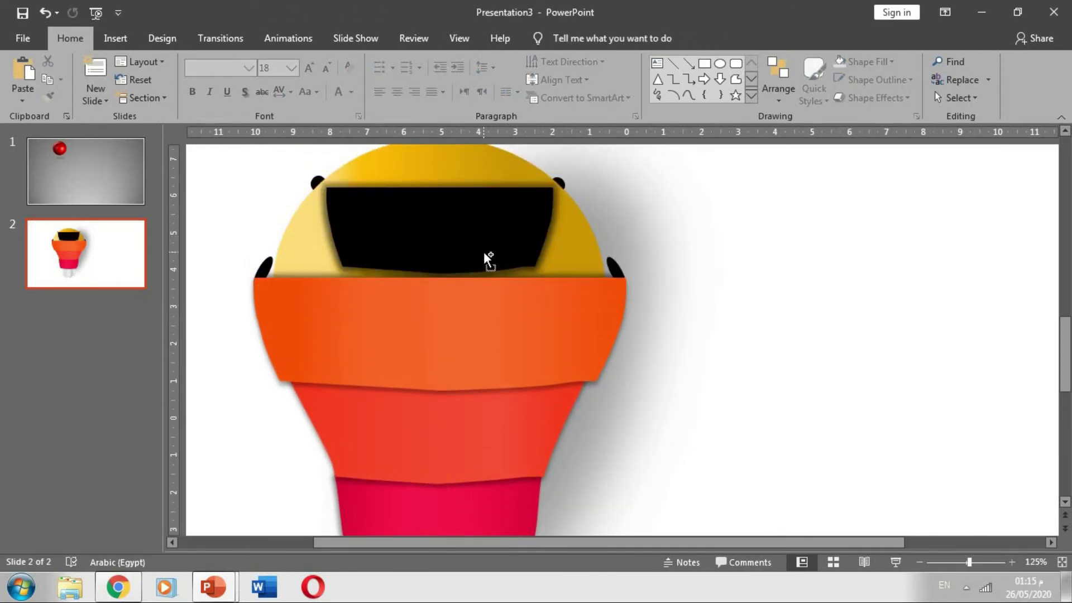
pyautogui.keyDown('ctrl'); pyautogui.scroll(-5, 529, 197); pyautogui.keyUp('ctrl')
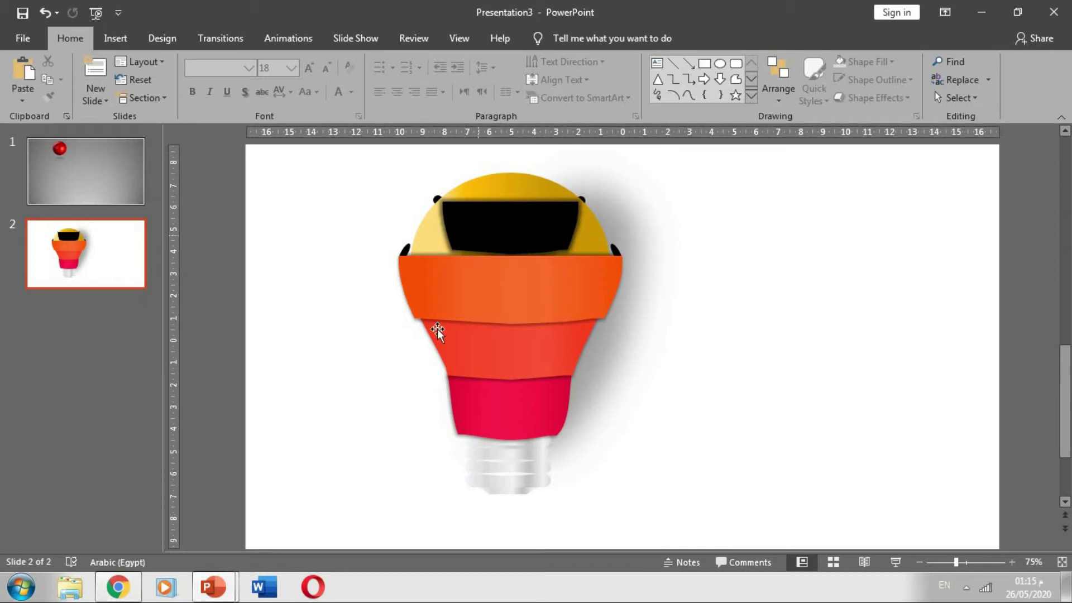
pyautogui.hotkey('ctrl', 'z')
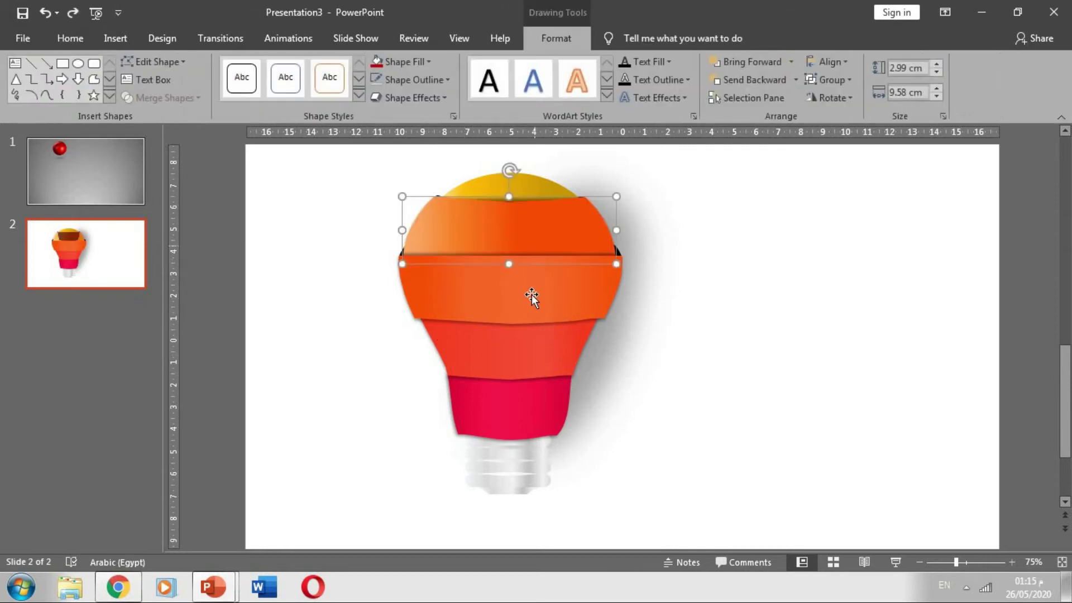
# Copy the two upper orange bands to the right of the bulb and fill the copy's lower band black
pyautogui.moveTo(532, 294); pyautogui.dragTo(787, 315)
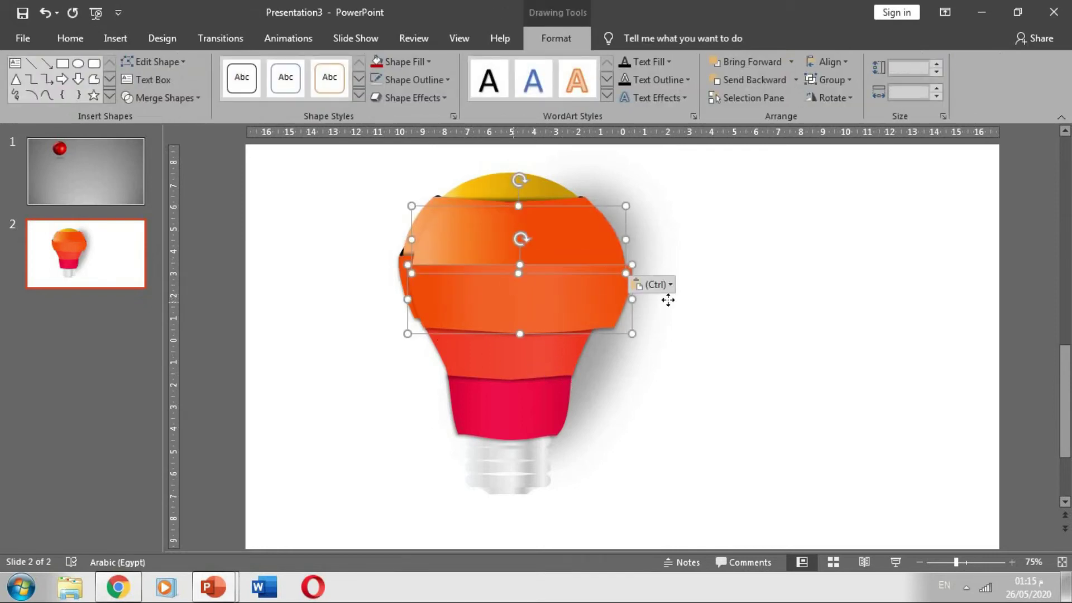
pyautogui.click(764, 401)
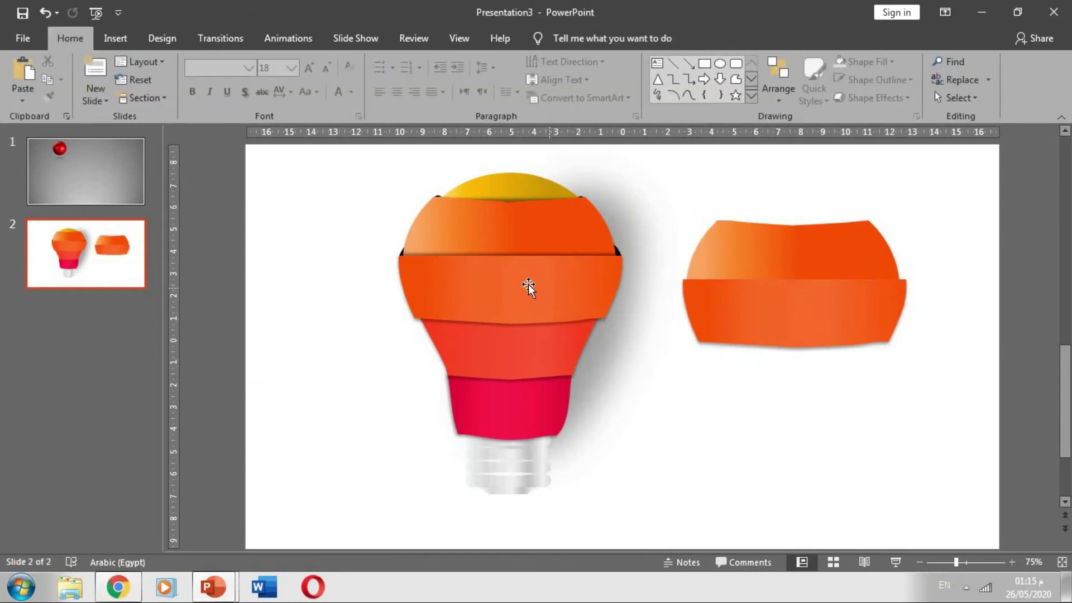
pyautogui.click(768, 316)
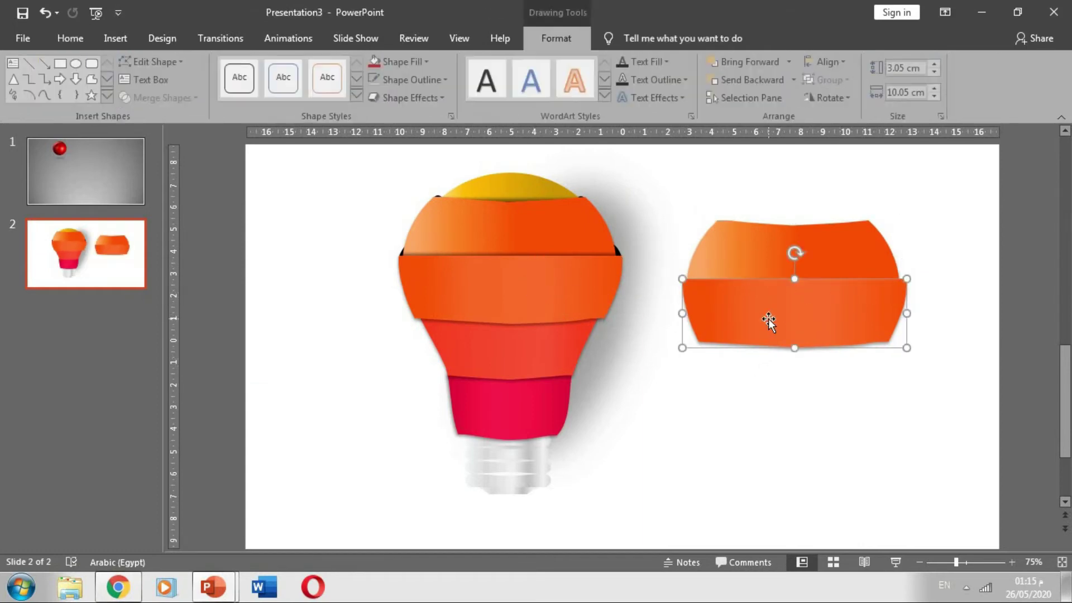
pyautogui.moveTo(770, 321)
pyautogui.mouseDown()
pyautogui.moveTo(769, 368)
pyautogui.moveTo(770, 325)
pyautogui.mouseUp()
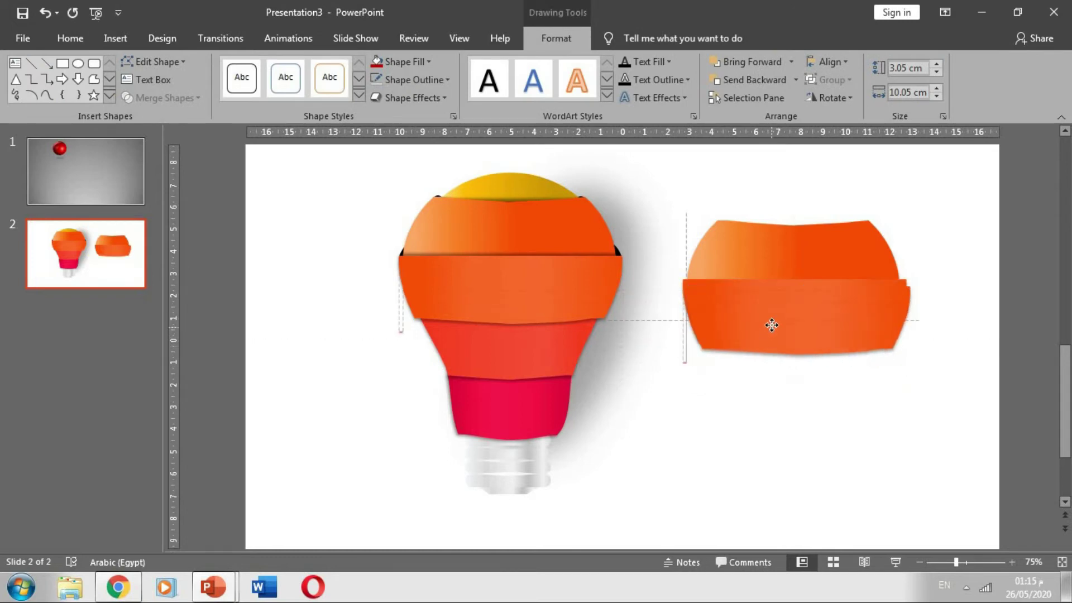
pyautogui.moveTo(692, 315); pyautogui.dragTo(693, 316)
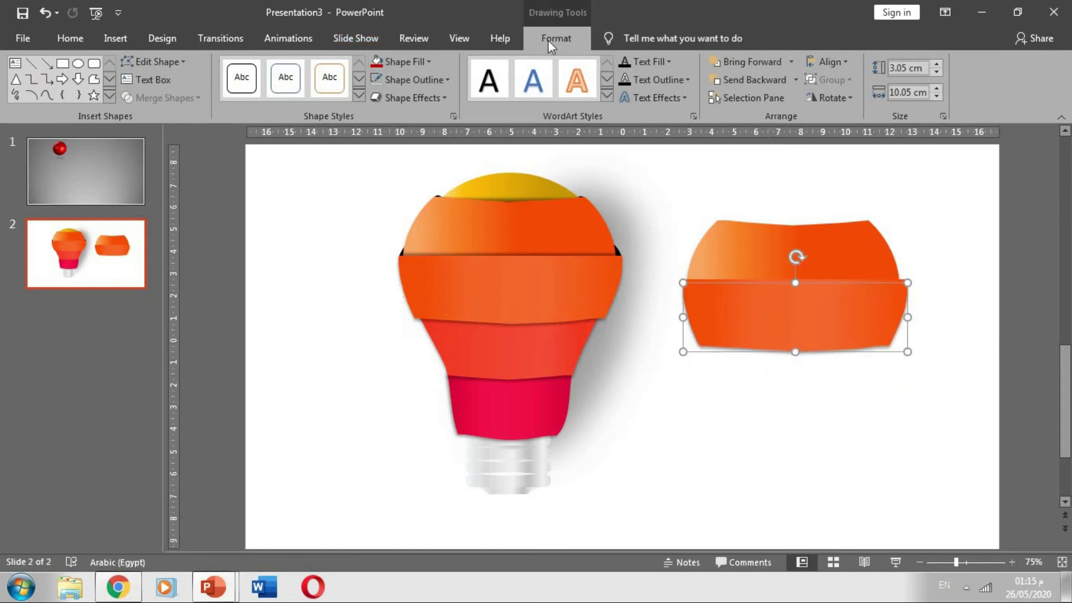
pyautogui.click(407, 62)
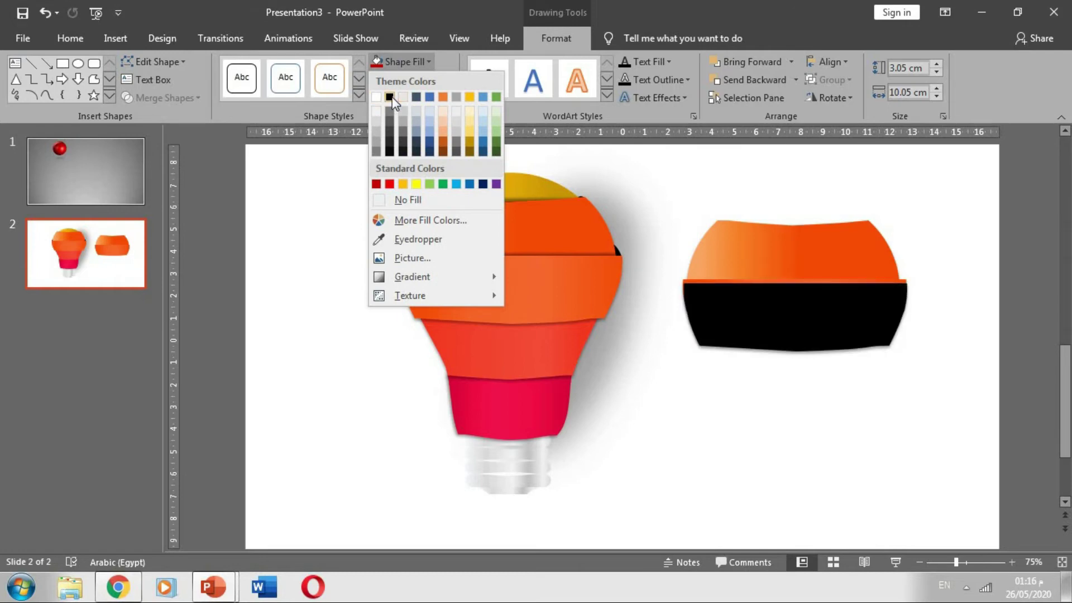
pyautogui.click(389, 92)
# Give the black band soft edges, send it backward and nudge it down behind the top edge
pyautogui.click(414, 104)
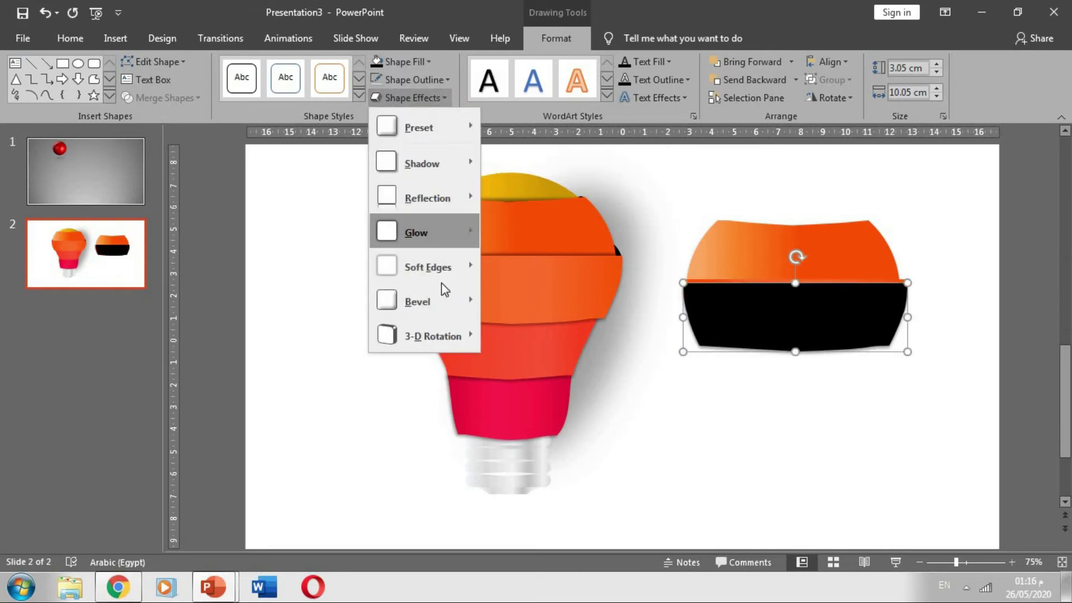
pyautogui.moveTo(427, 267)
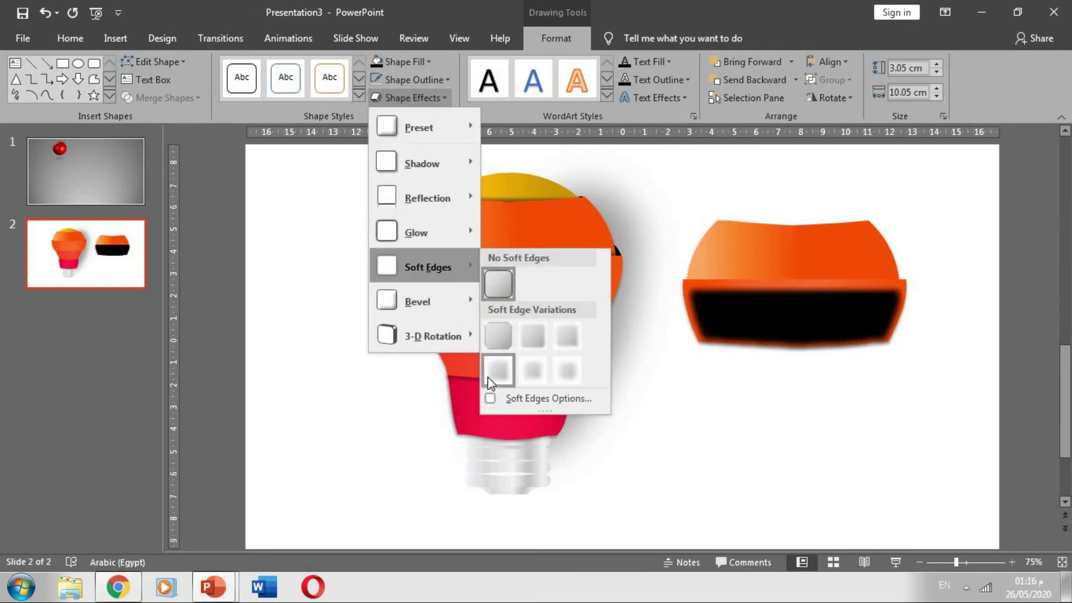
pyautogui.click(496, 375)
pyautogui.moveTo(830, 303); pyautogui.dragTo(830, 283)
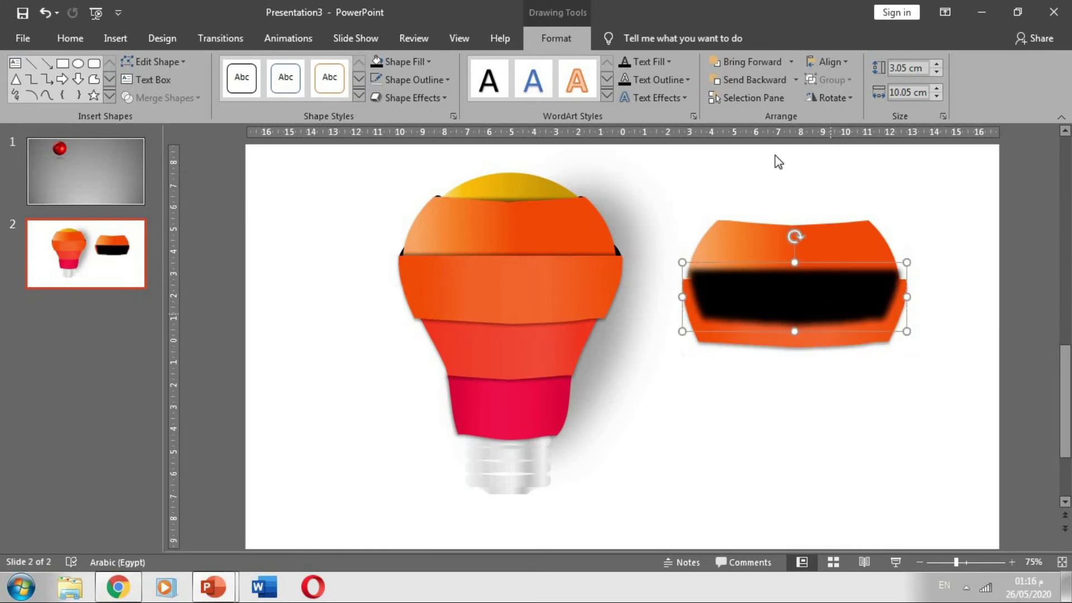
pyautogui.click(755, 79)
pyautogui.keyDown('ctrl'); pyautogui.scroll(6, 845, 274); pyautogui.keyUp('ctrl')
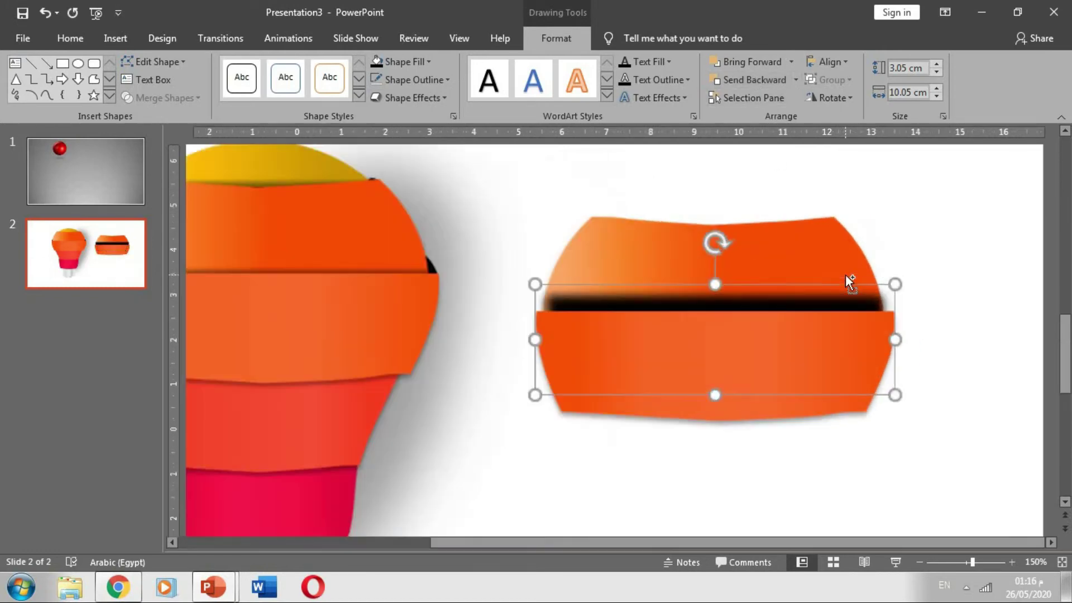
pyautogui.press('Down')
pyautogui.press('Down')
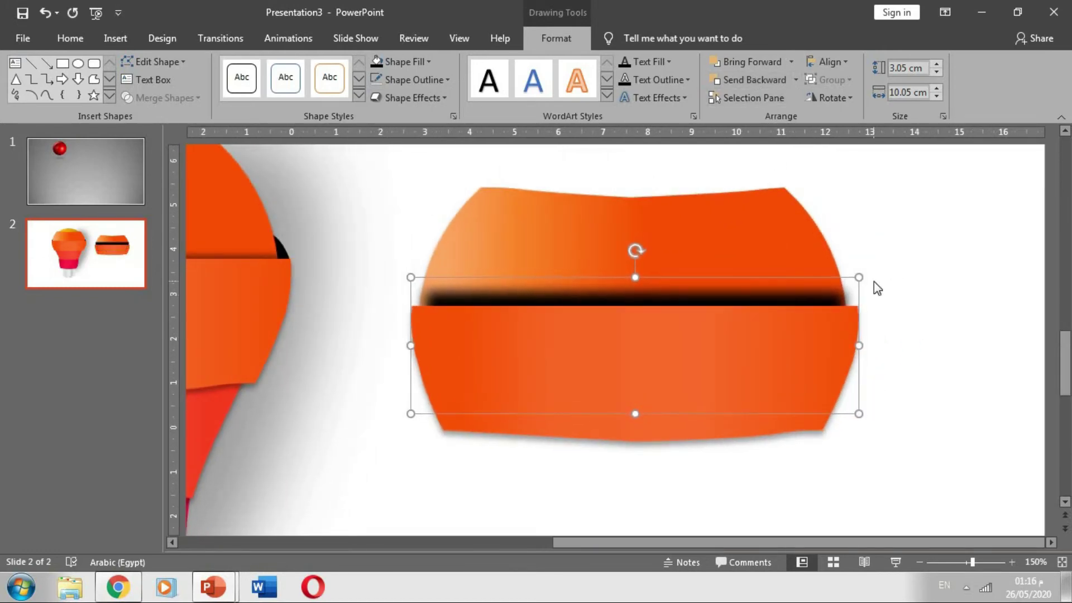
pyautogui.press('Down')
pyautogui.press('Down')
pyautogui.press('Down')
pyautogui.press('Down')
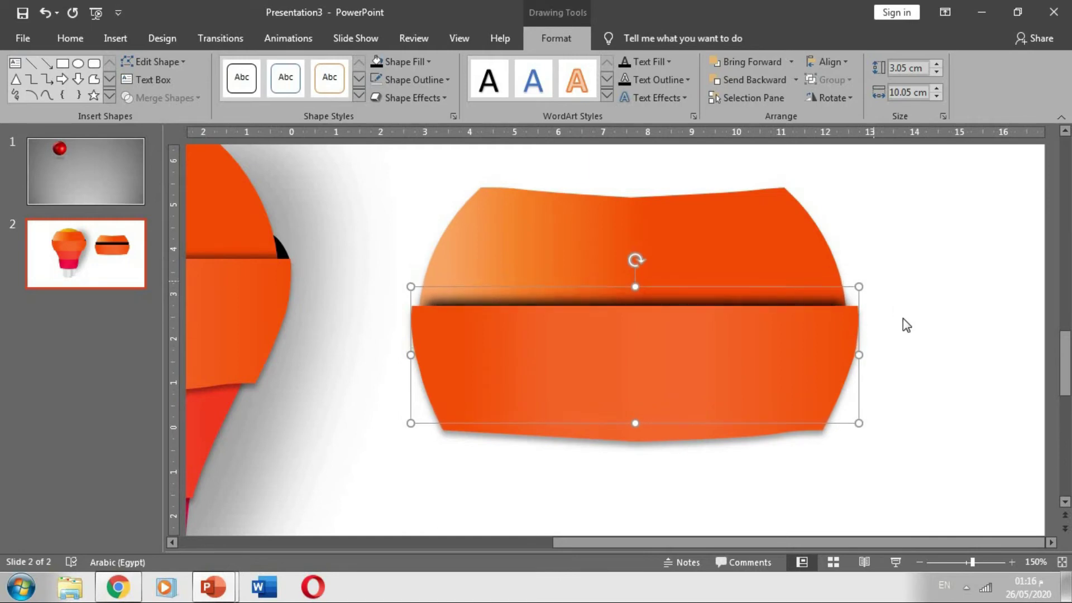
pyautogui.press('Down')
pyautogui.click(903, 318)
pyautogui.keyDown('ctrl'); pyautogui.scroll(-5, 772, 359); pyautogui.keyUp('ctrl')
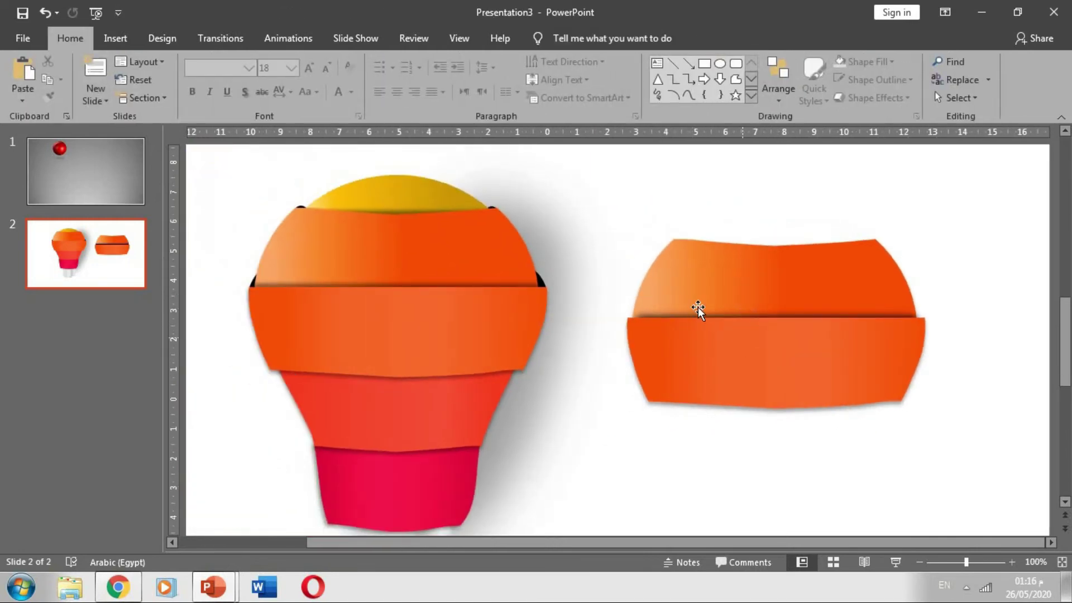
# Delete the side copy plus the bulb's three orange bands and pink band
pyautogui.moveTo(601, 441); pyautogui.dragTo(997, 204)
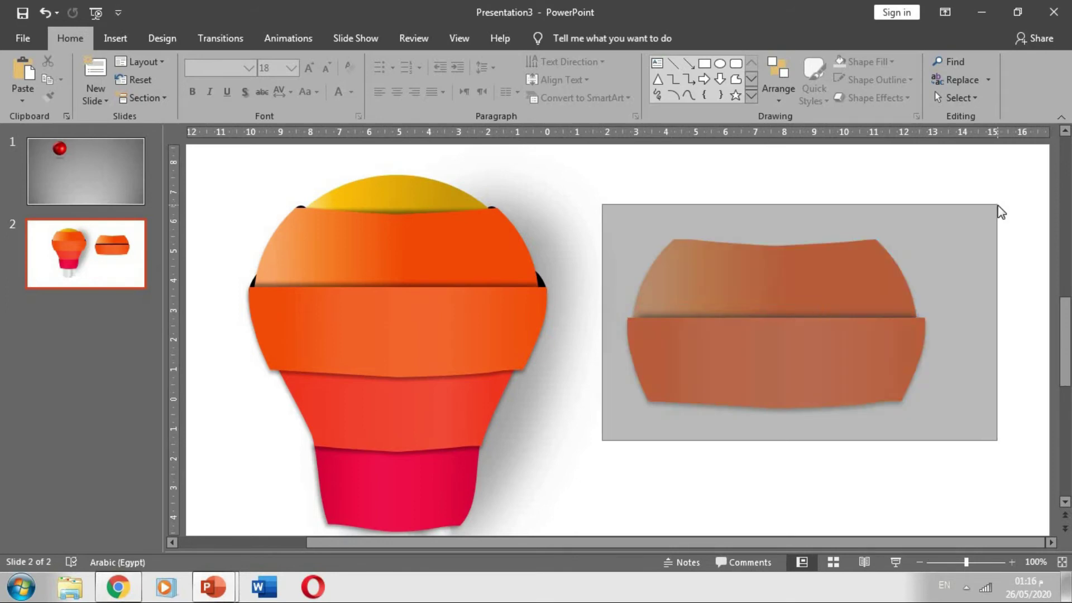
pyautogui.press('Delete')
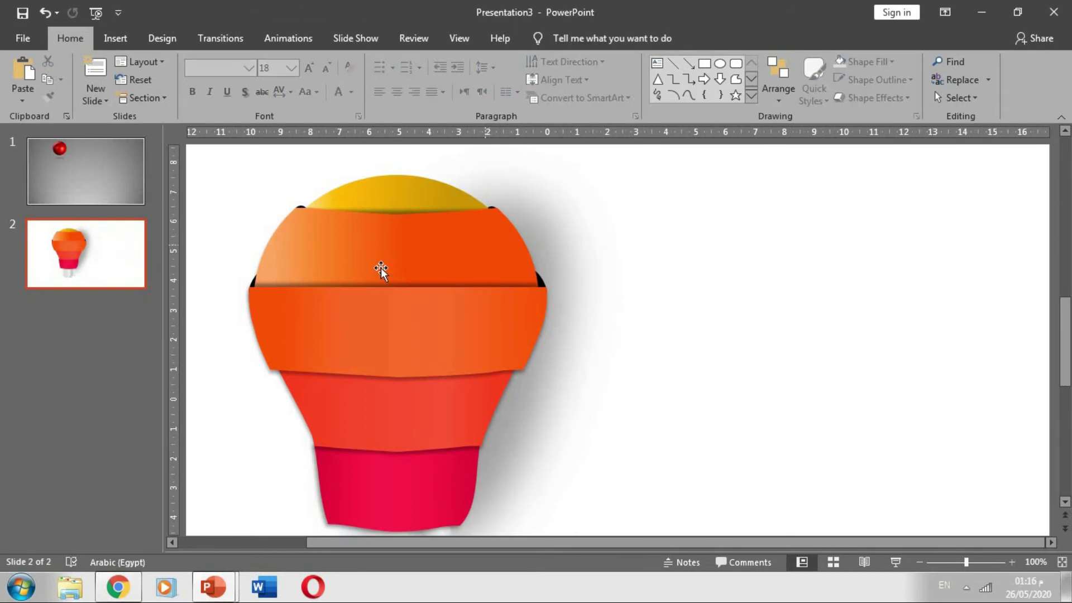
pyautogui.click(384, 263)
pyautogui.press('Delete')
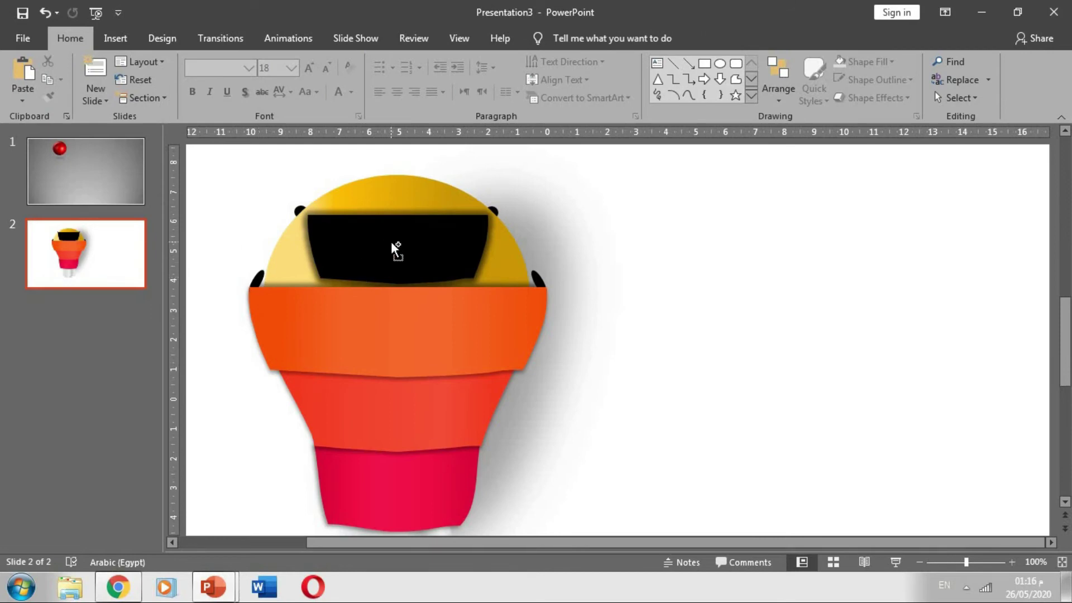
pyautogui.hotkey('ctrl', 'z')
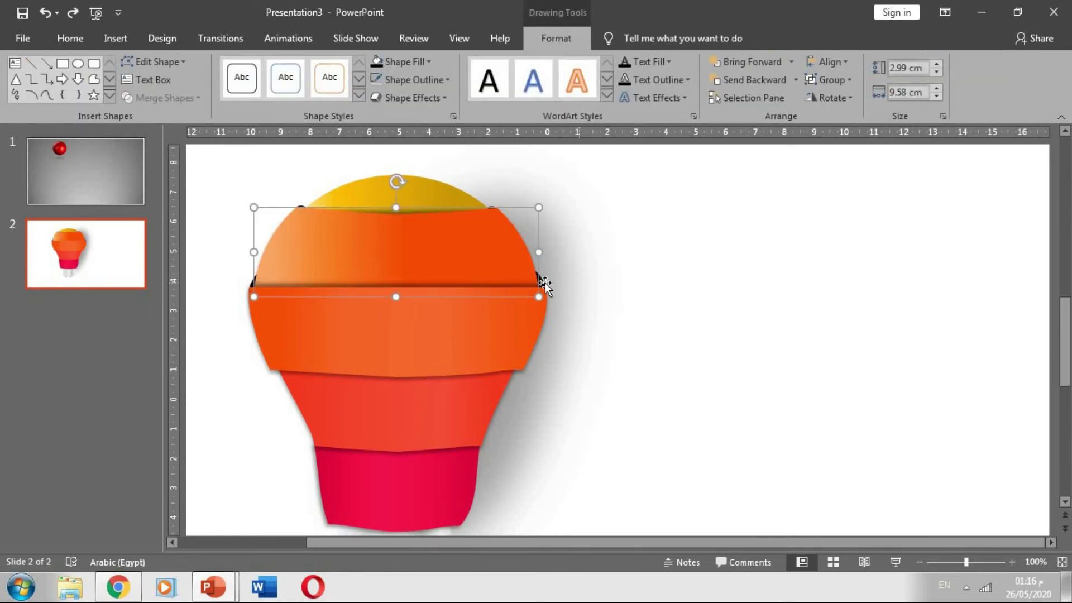
pyautogui.press('Escape')
pyautogui.click(354, 262)
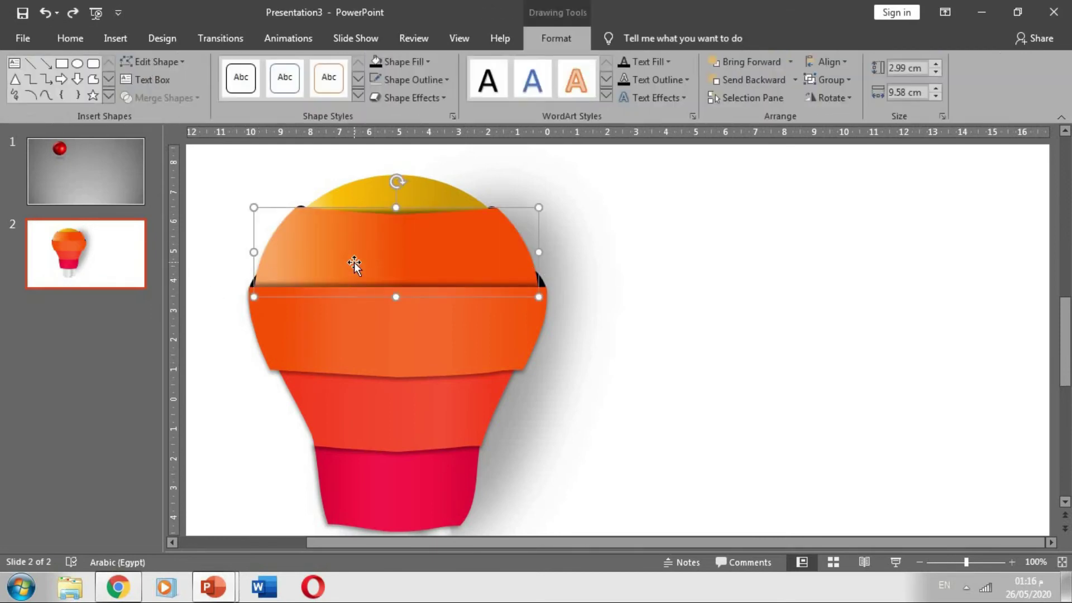
pyautogui.press('Delete')
pyautogui.click(395, 351)
pyautogui.press('Delete')
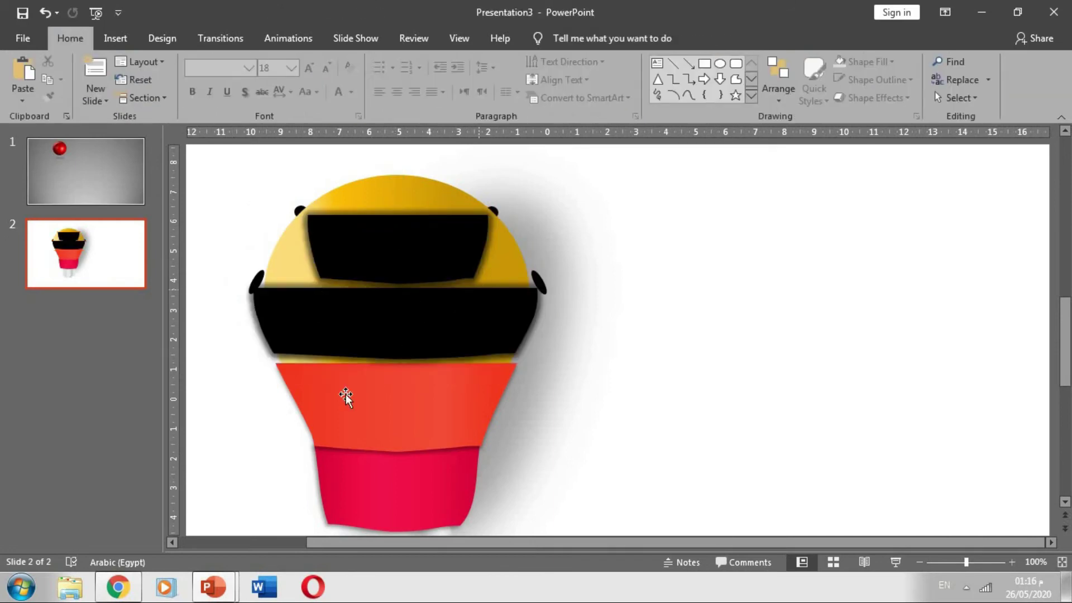
pyautogui.click(388, 413)
pyautogui.press('Delete')
pyautogui.click(409, 478)
pyautogui.press('Delete')
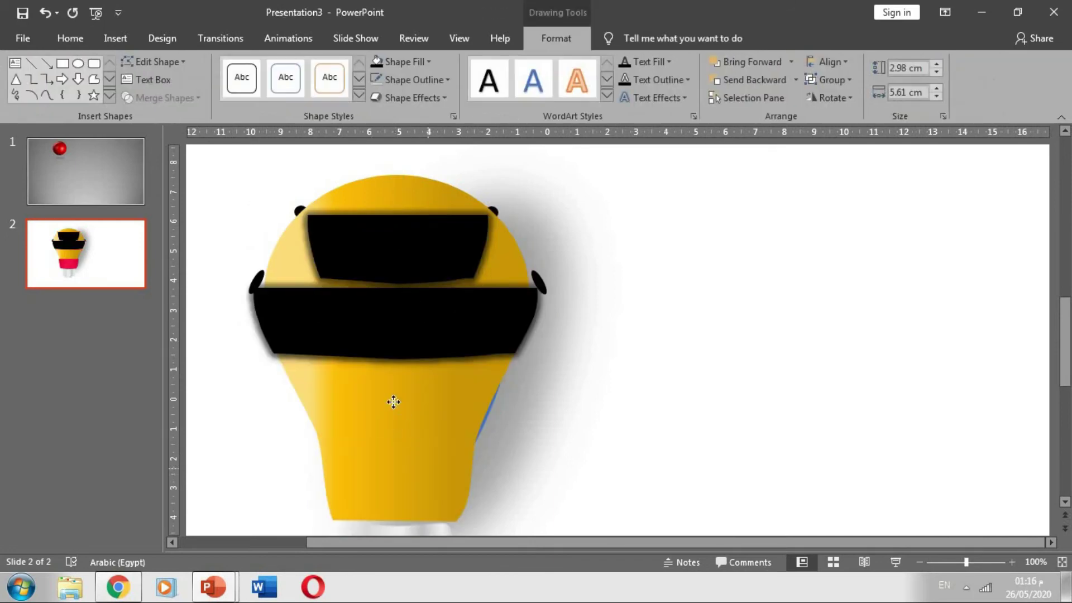
# Delete the yellow bulb body and move the blue ellipse to the right
pyautogui.click(402, 436)
pyautogui.moveTo(476, 416); pyautogui.dragTo(744, 398)
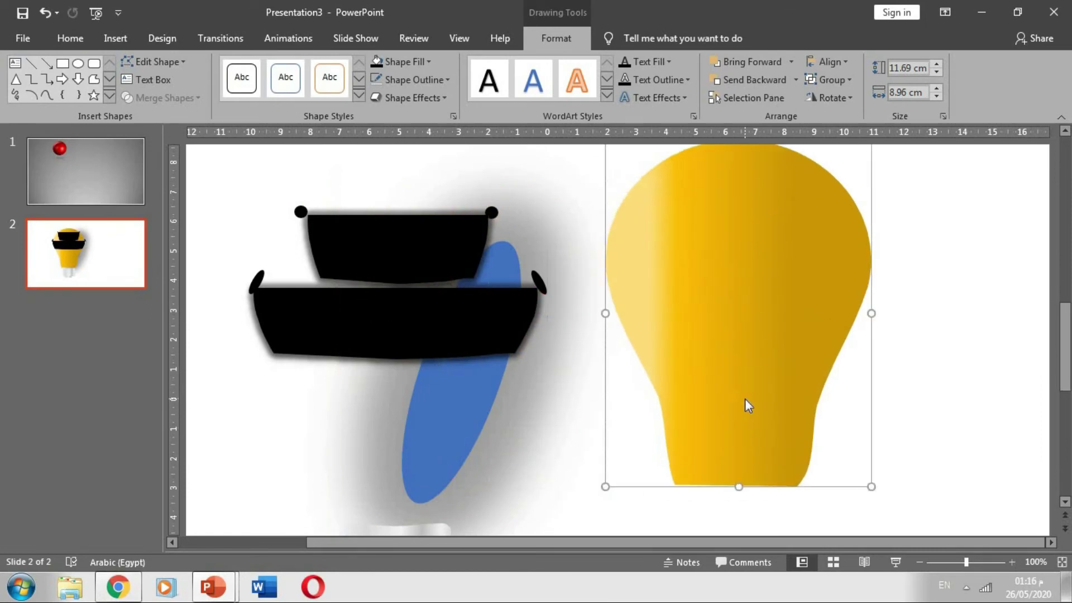
pyautogui.press('Delete')
pyautogui.click(418, 411)
pyautogui.click(504, 433)
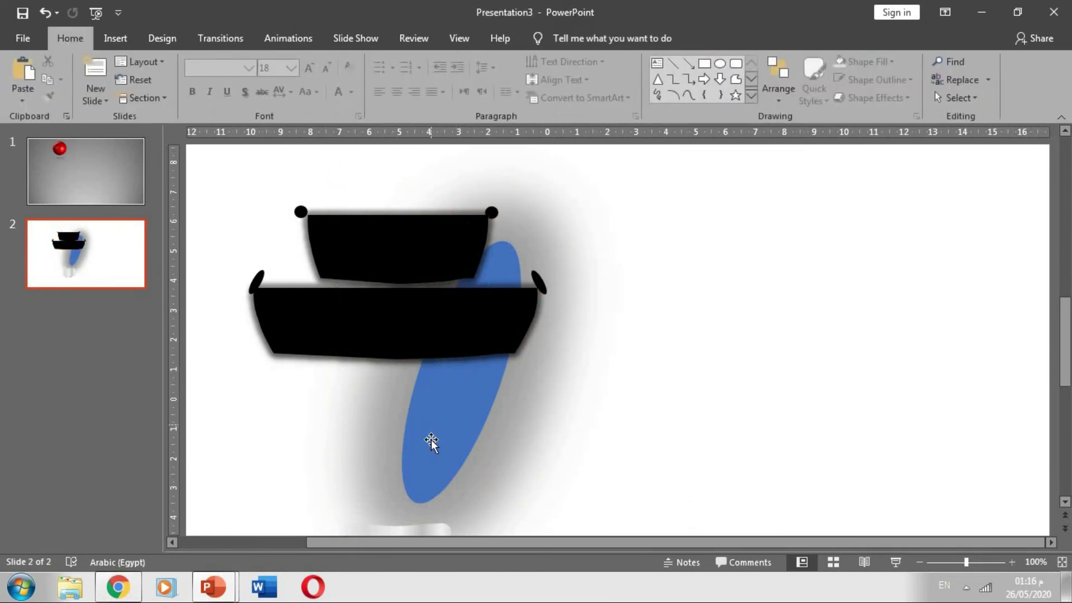
pyautogui.moveTo(430, 440); pyautogui.dragTo(646, 422)
# Move the first blue ellipse up over the black pot
pyautogui.keyDown('ctrl'); pyautogui.scroll(-3, 644, 414); pyautogui.keyUp('ctrl')
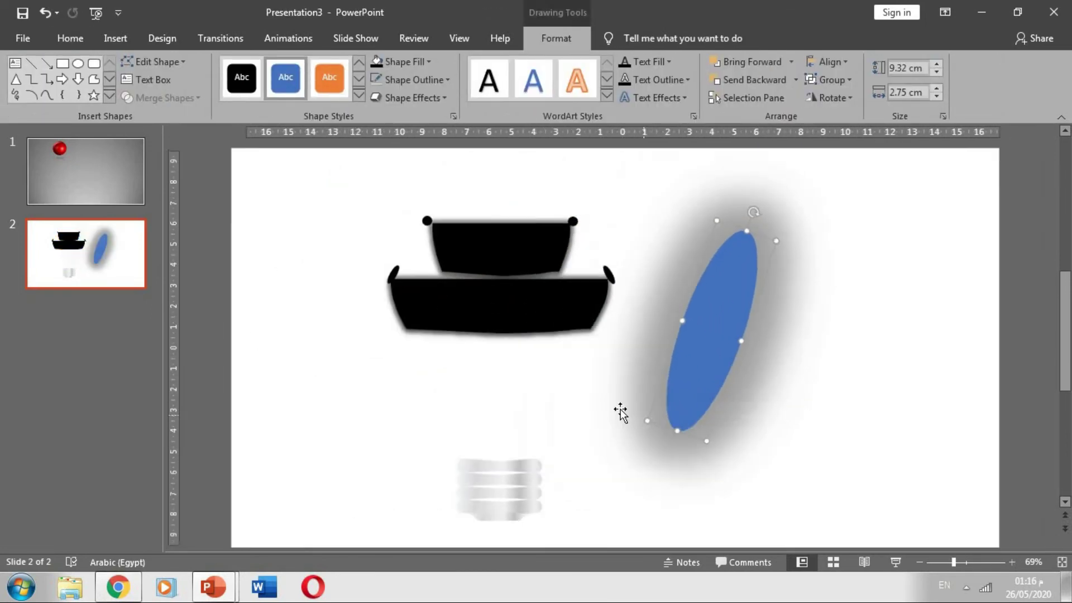
pyautogui.moveTo(715, 300); pyautogui.dragTo(718, 341)
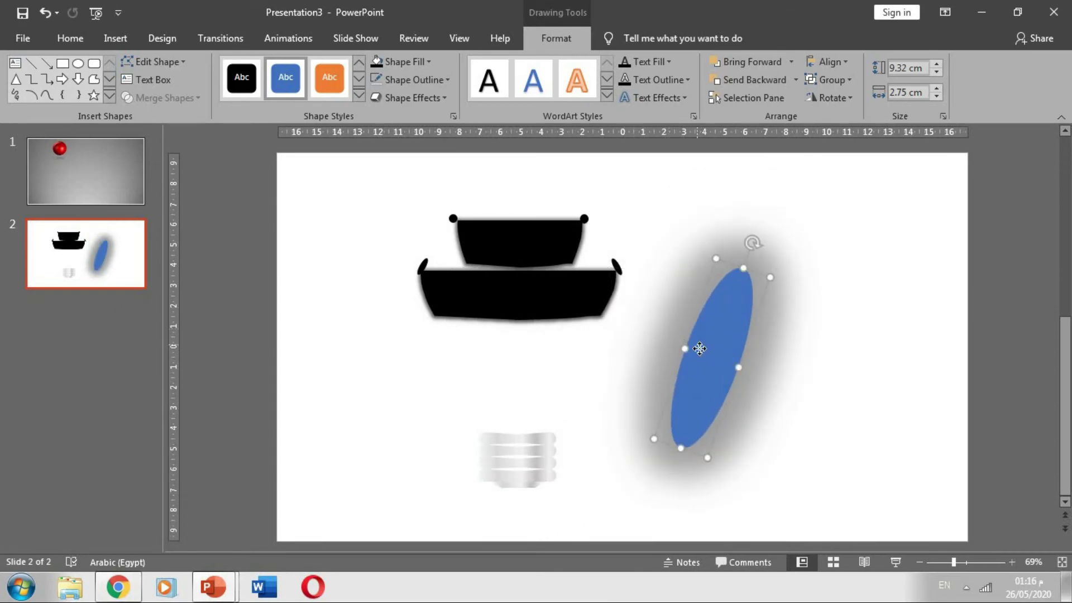
pyautogui.moveTo(699, 348); pyautogui.dragTo(598, 314)
pyautogui.click(730, 270)
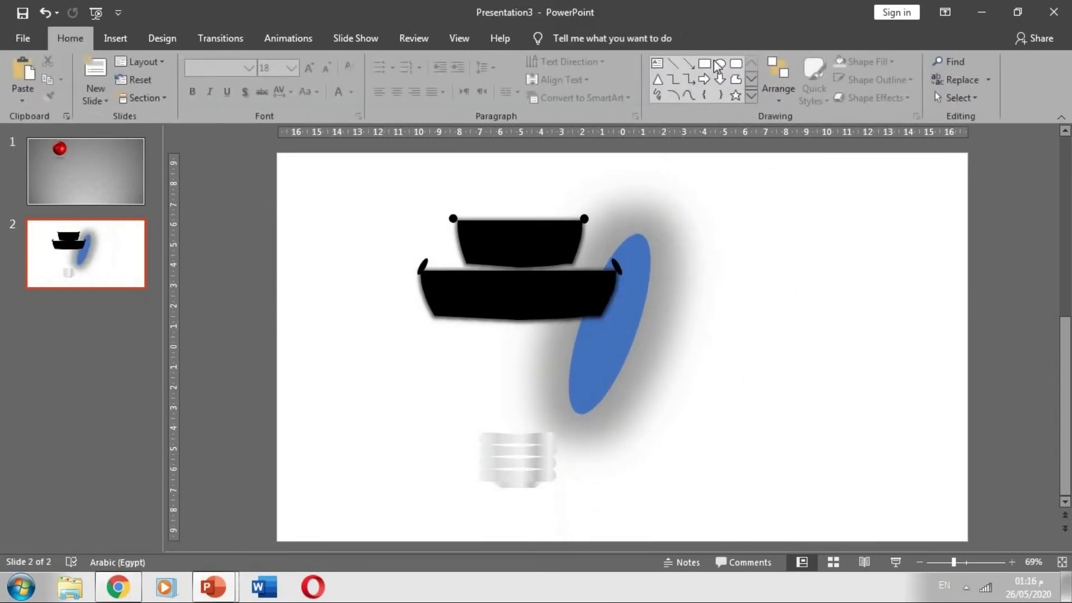
# Draw a tall oval on the right, tilt it about 25° clockwise and give it a black glow
pyautogui.click(720, 64)
pyautogui.moveTo(824, 244); pyautogui.dragTo(748, 466)
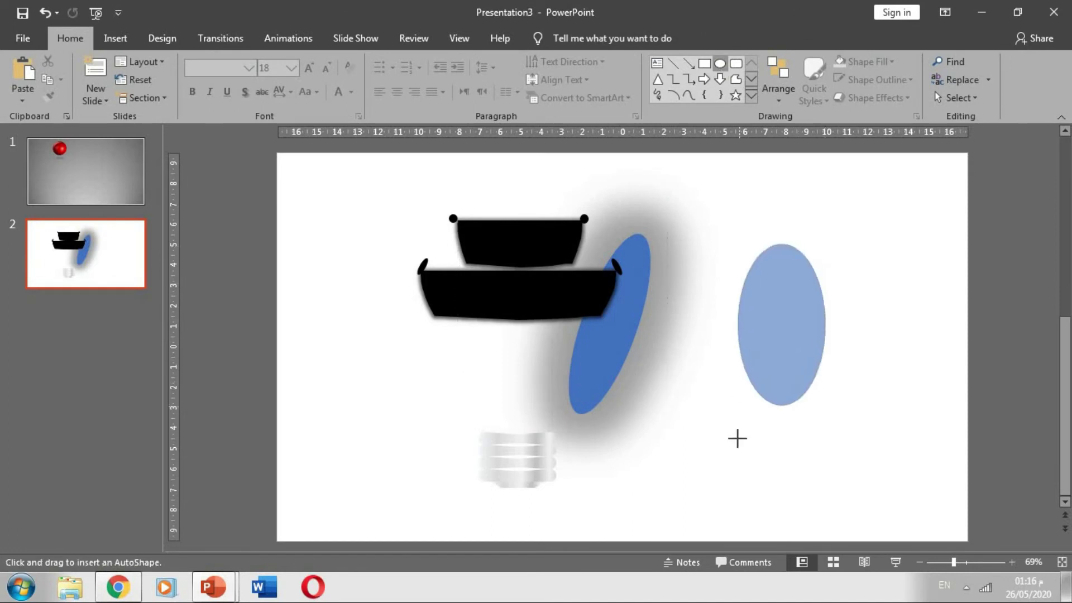
pyautogui.moveTo(808, 416); pyautogui.dragTo(765, 412)
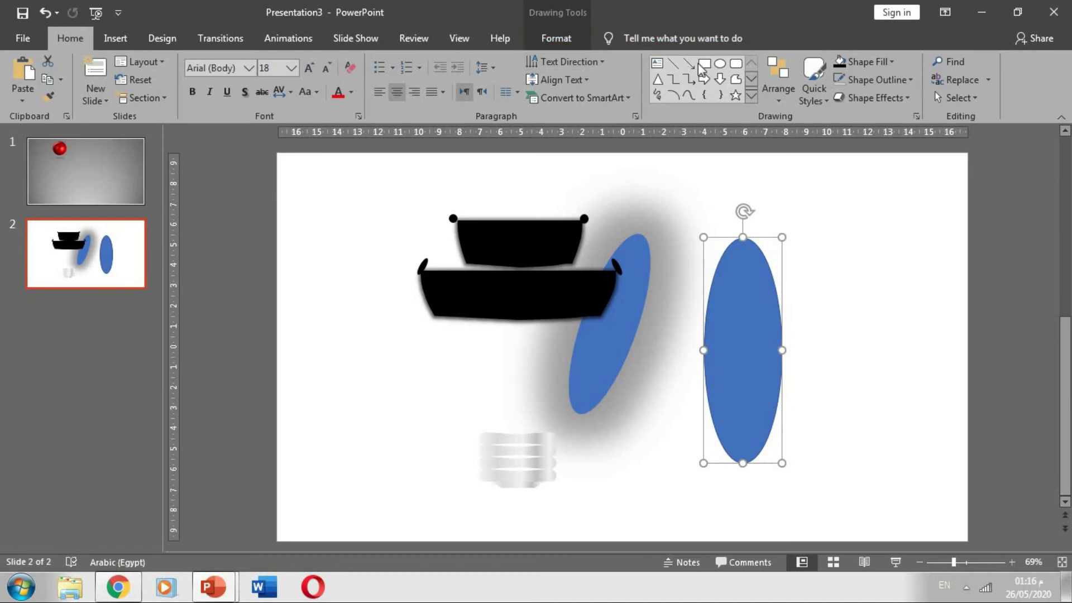
pyautogui.moveTo(743, 211); pyautogui.dragTo(799, 217)
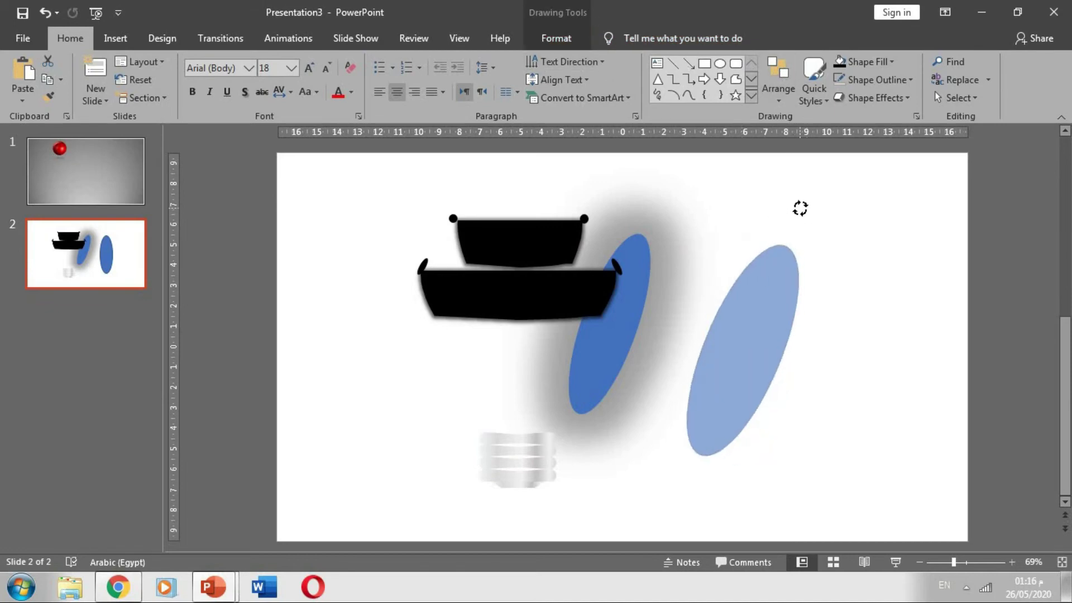
pyautogui.click(555, 38)
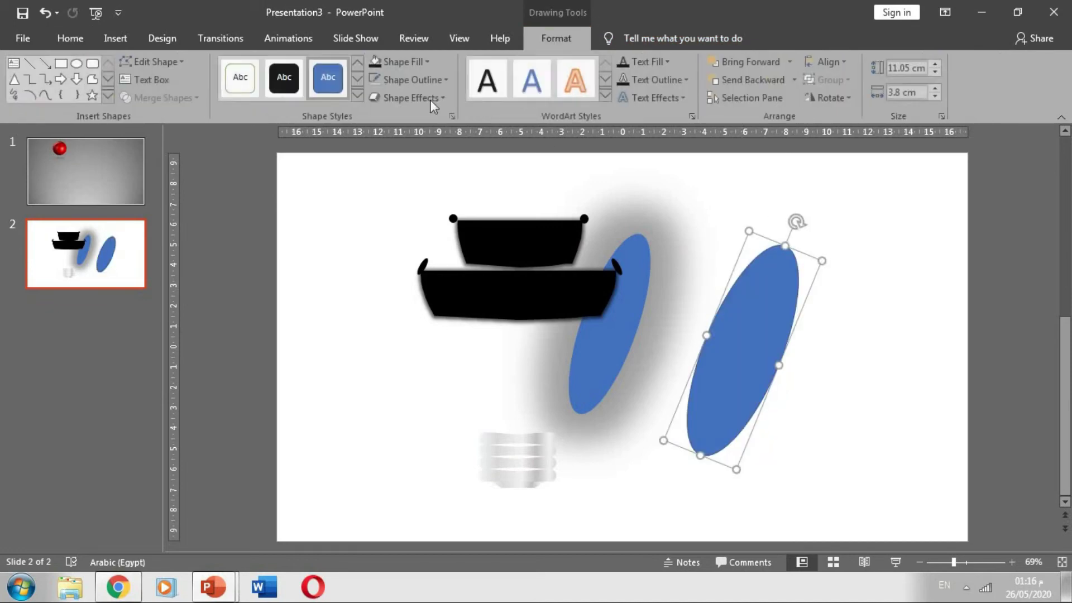
pyautogui.click(410, 98)
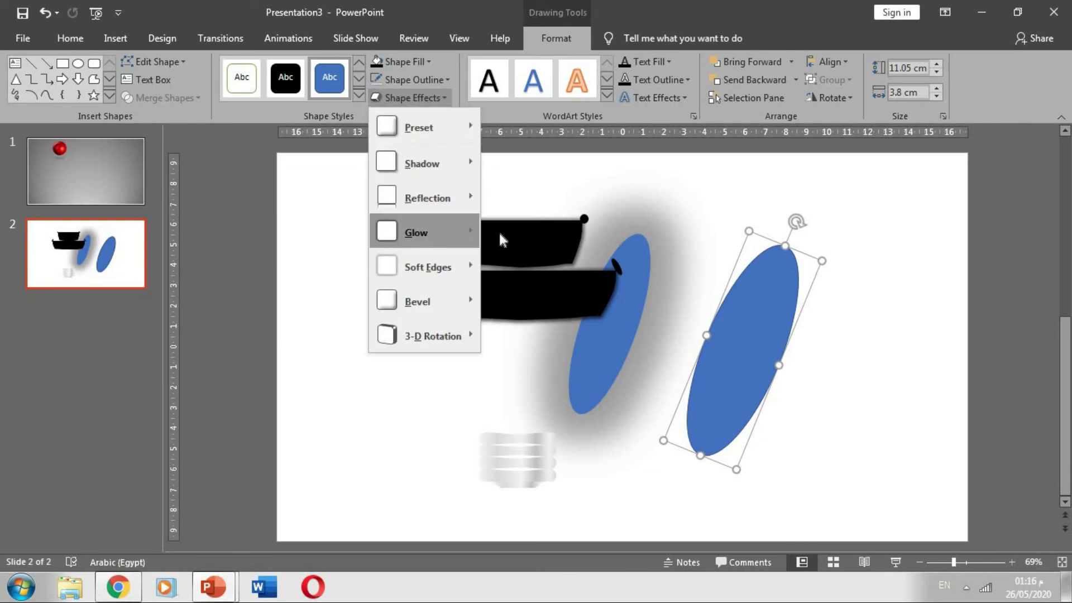
pyautogui.moveTo(417, 233)
pyautogui.moveTo(542, 480)
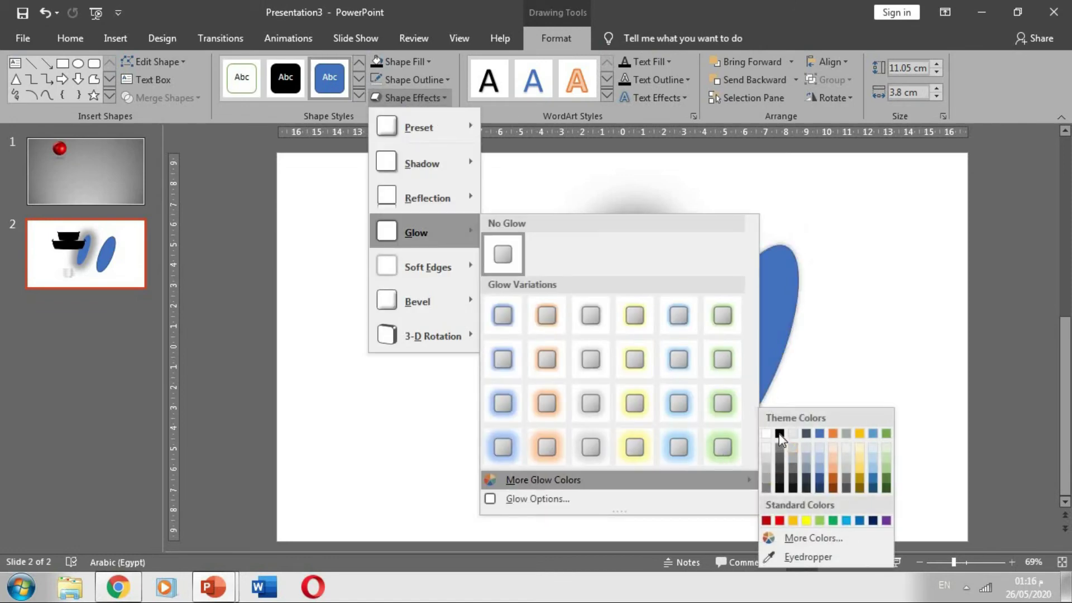
pyautogui.click(779, 434)
# Give the right ellipse soft edges and change its glow to grey
pyautogui.moveTo(740, 376); pyautogui.dragTo(731, 383)
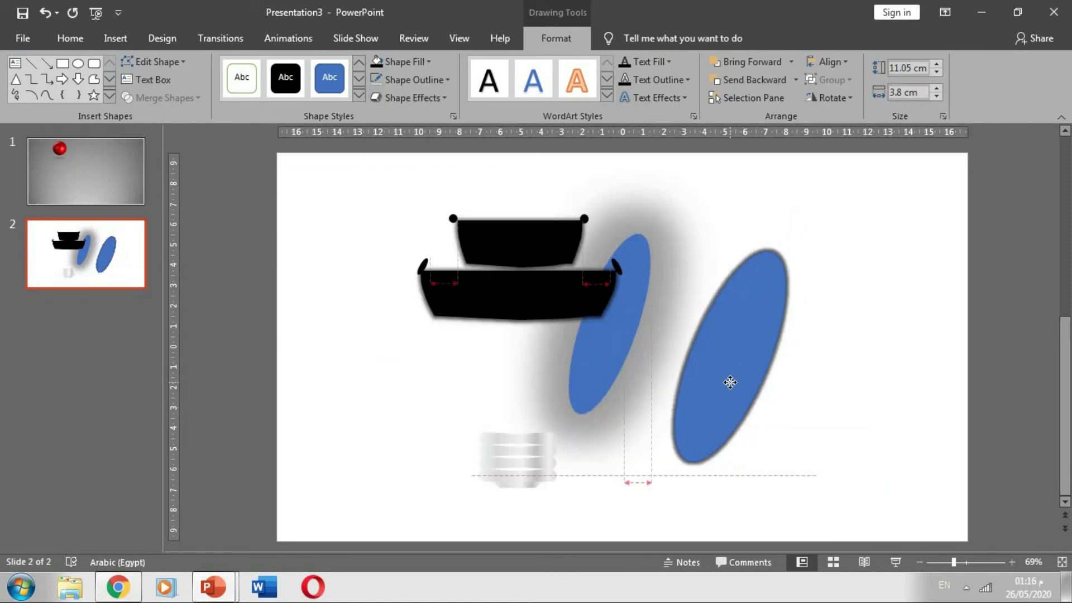
pyautogui.click(418, 99)
pyautogui.moveTo(427, 267)
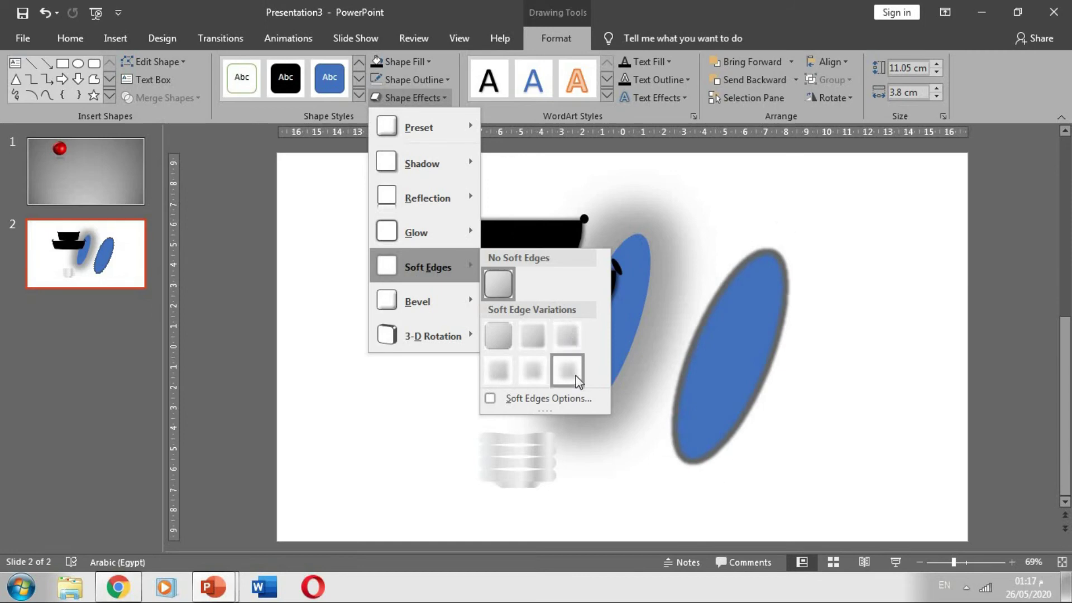
pyautogui.click(485, 374)
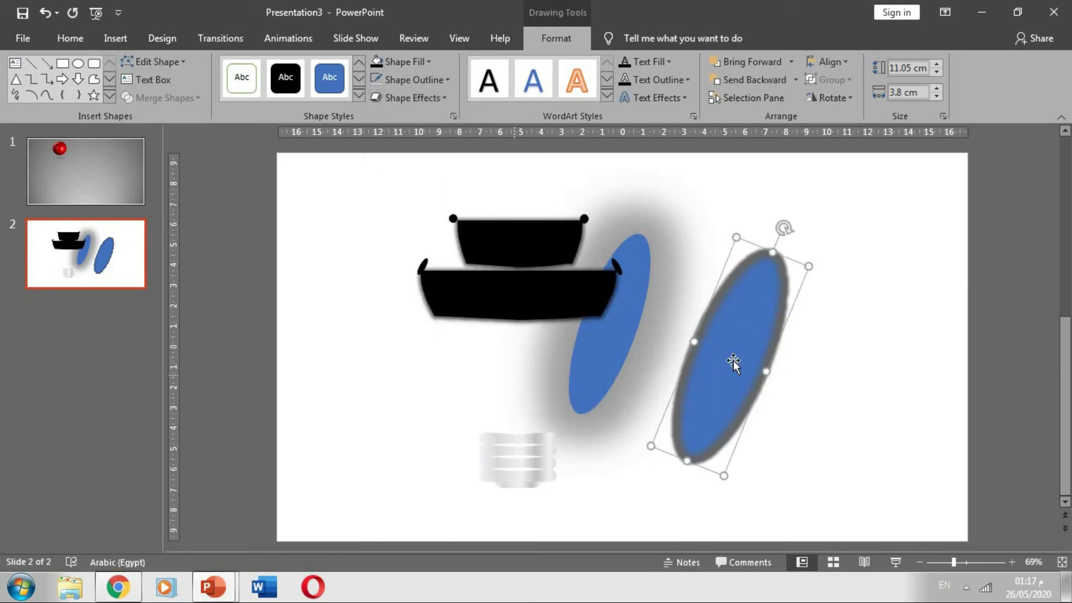
pyautogui.moveTo(737, 379); pyautogui.dragTo(744, 379)
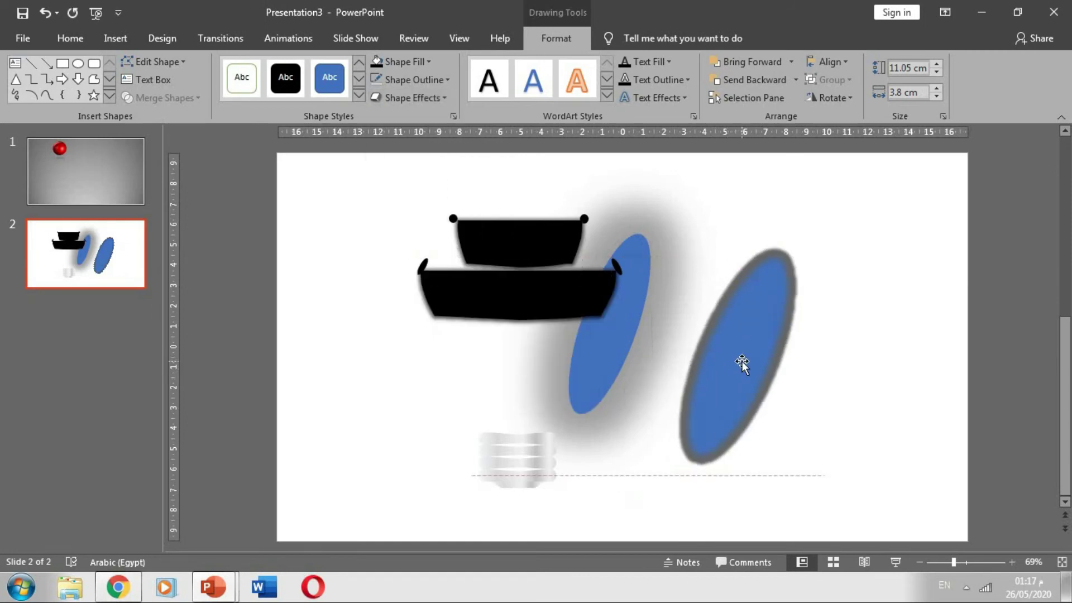
pyautogui.click(427, 84)
pyautogui.click(414, 79)
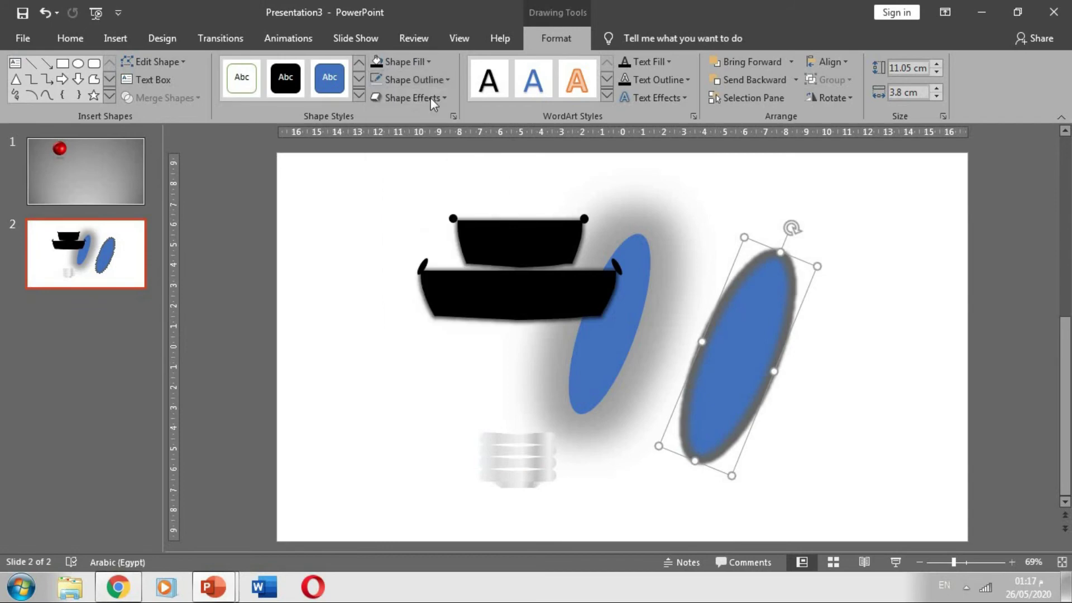
pyautogui.click(411, 98)
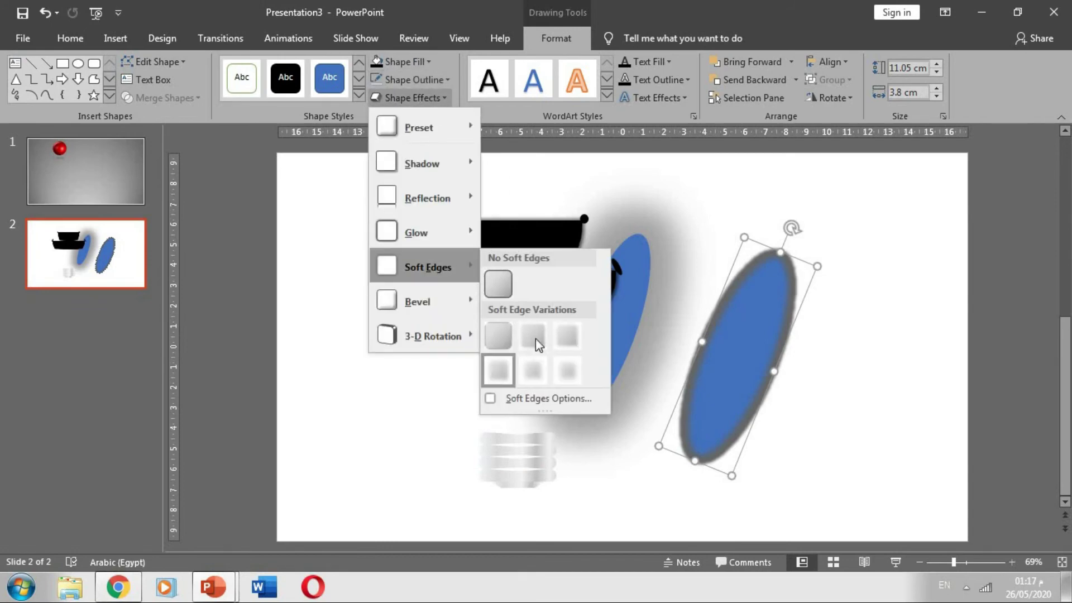
pyautogui.moveTo(416, 233)
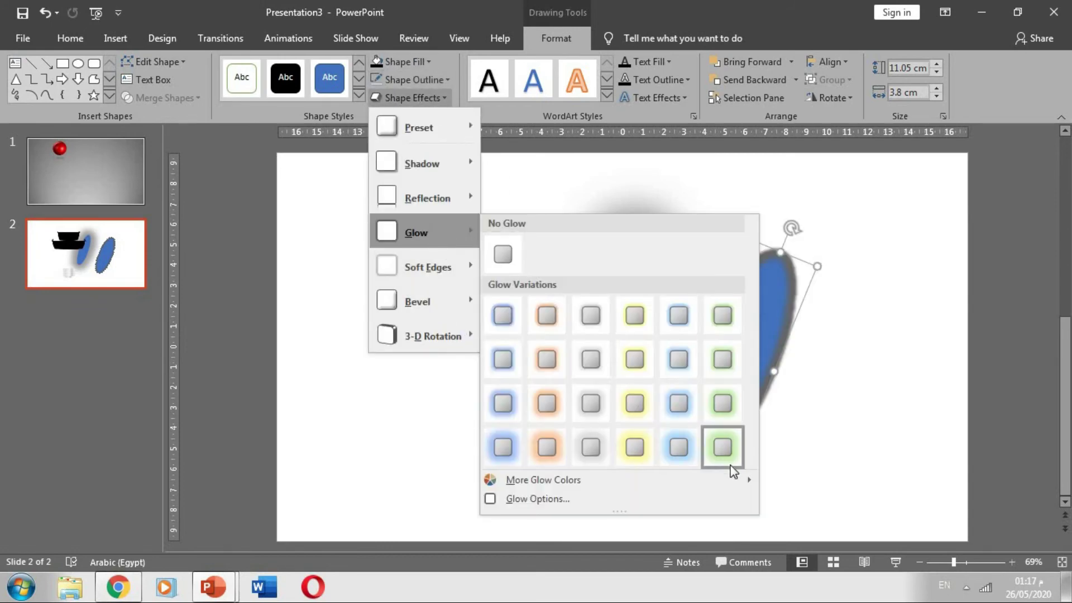
pyautogui.moveTo(543, 480)
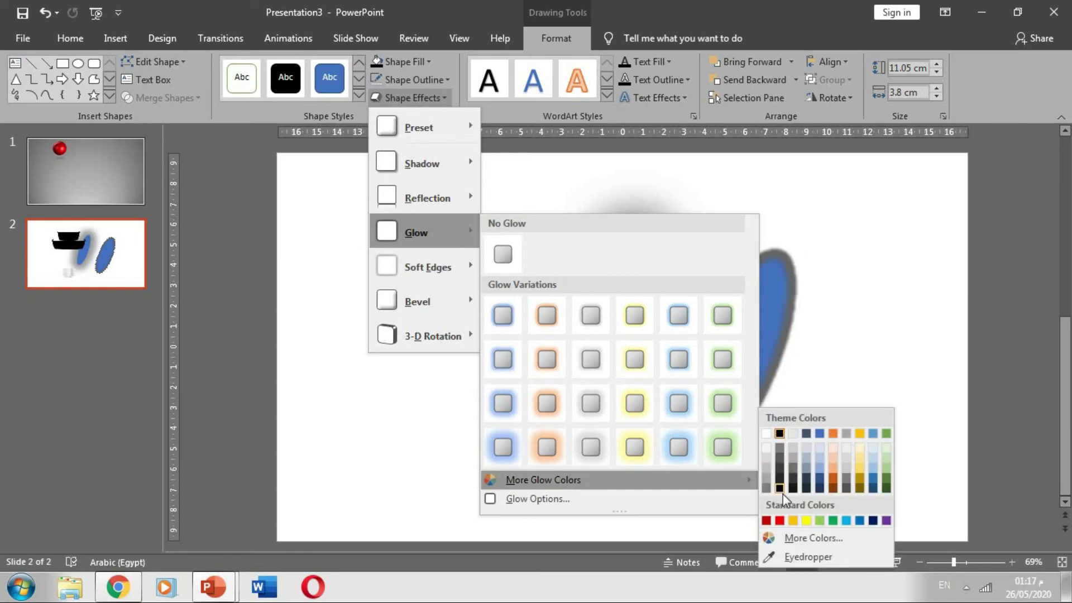
pyautogui.click(790, 429)
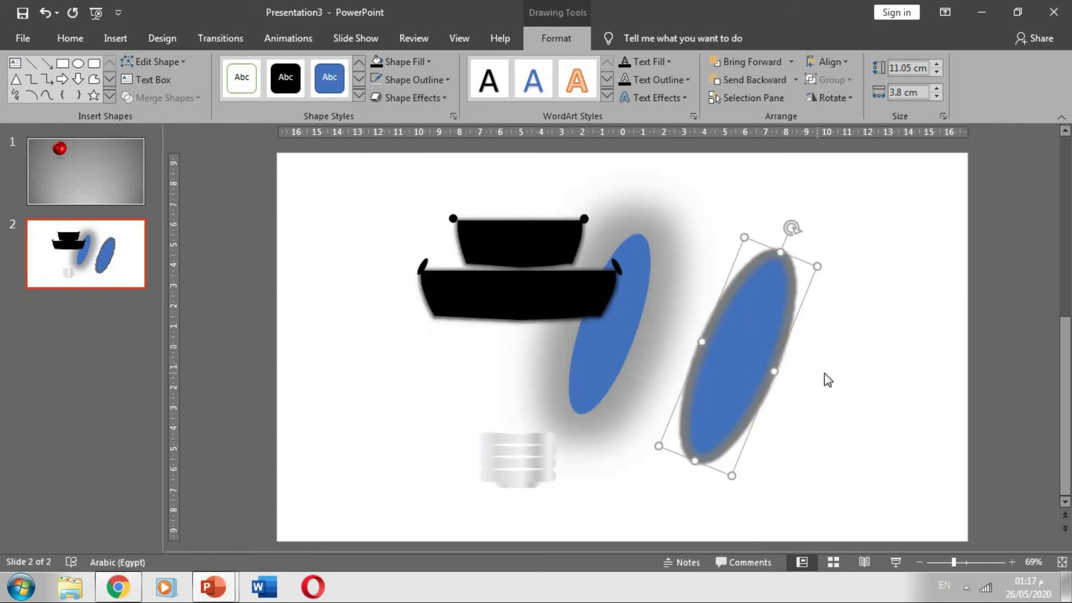
# Shrink the ellipse to 7.88 × 2.71 cm and move it beside the first blue oval
pyautogui.click(826, 376)
pyautogui.moveTo(692, 378)
pyautogui.mouseDown()
pyautogui.moveTo(741, 364)
pyautogui.moveTo(748, 372)
pyautogui.mouseUp()
pyautogui.moveTo(798, 266); pyautogui.dragTo(746, 310)
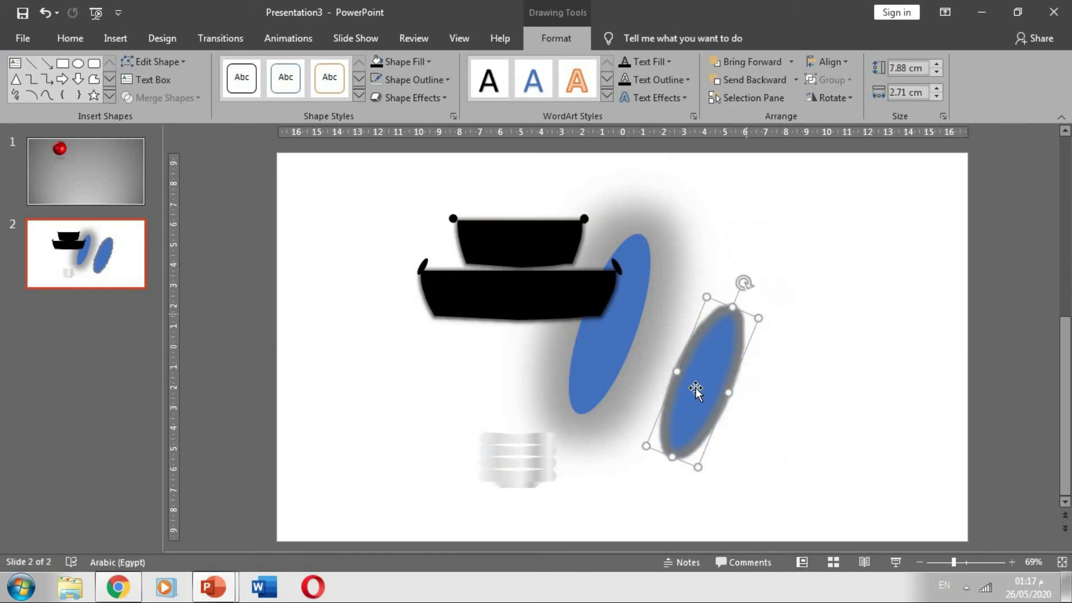
pyautogui.moveTo(694, 387); pyautogui.dragTo(756, 367)
# Move the large blue ellipse beside the small one and set its glow to No Glow
pyautogui.click(665, 303)
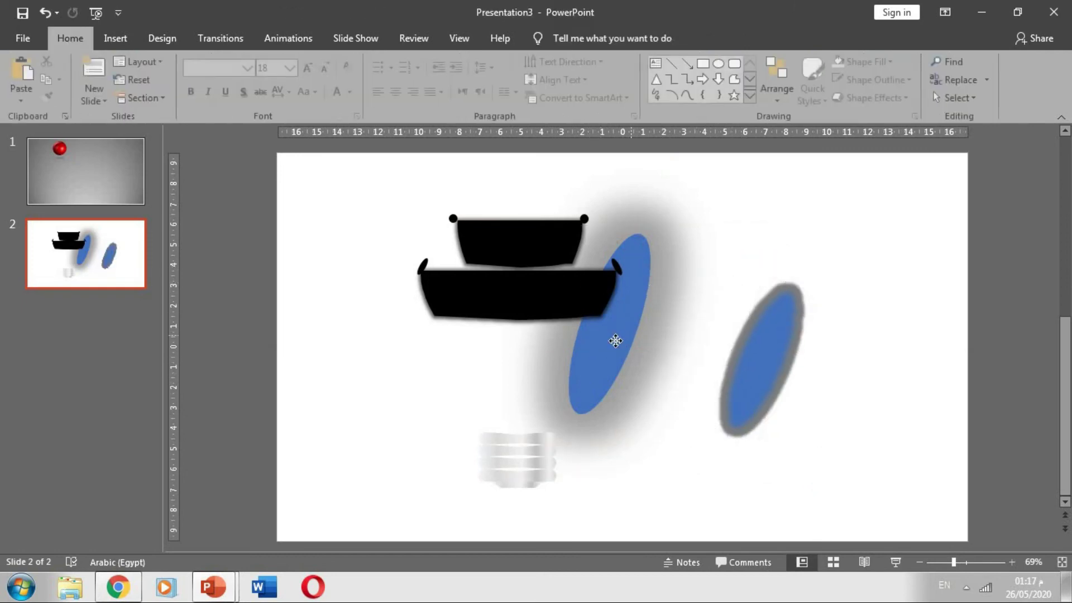
pyautogui.moveTo(595, 363)
pyautogui.mouseDown()
pyautogui.moveTo(691, 357)
pyautogui.moveTo(682, 336)
pyautogui.mouseUp()
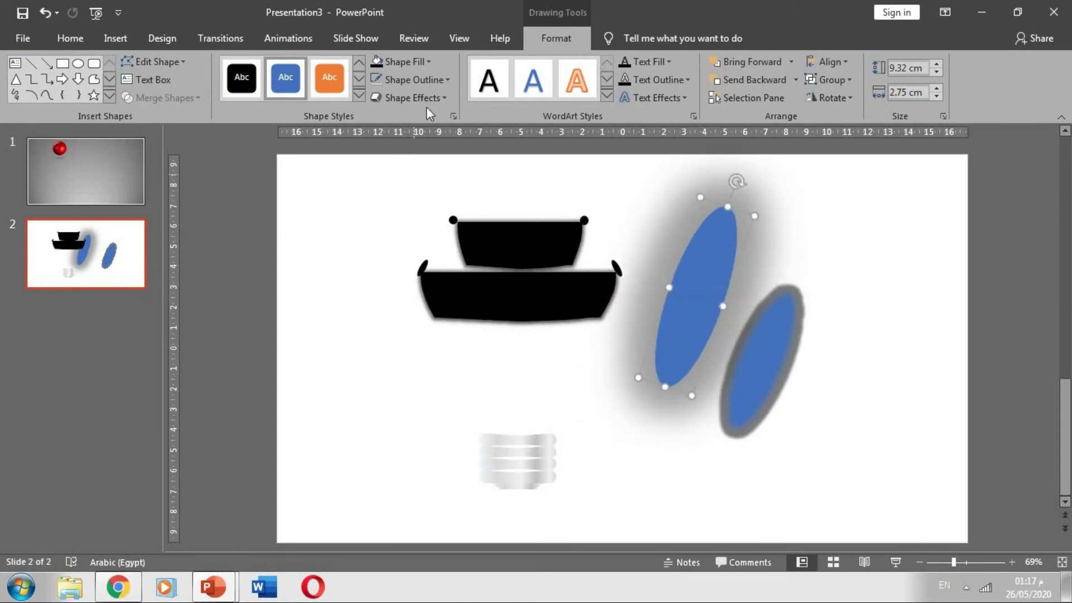
pyautogui.click(411, 97)
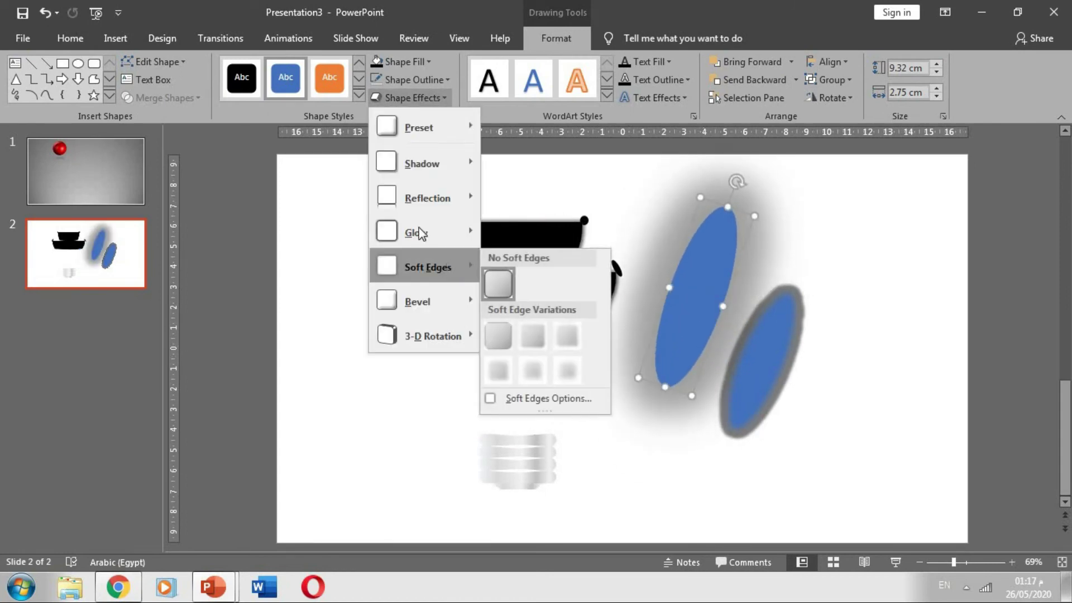
pyautogui.moveTo(417, 233)
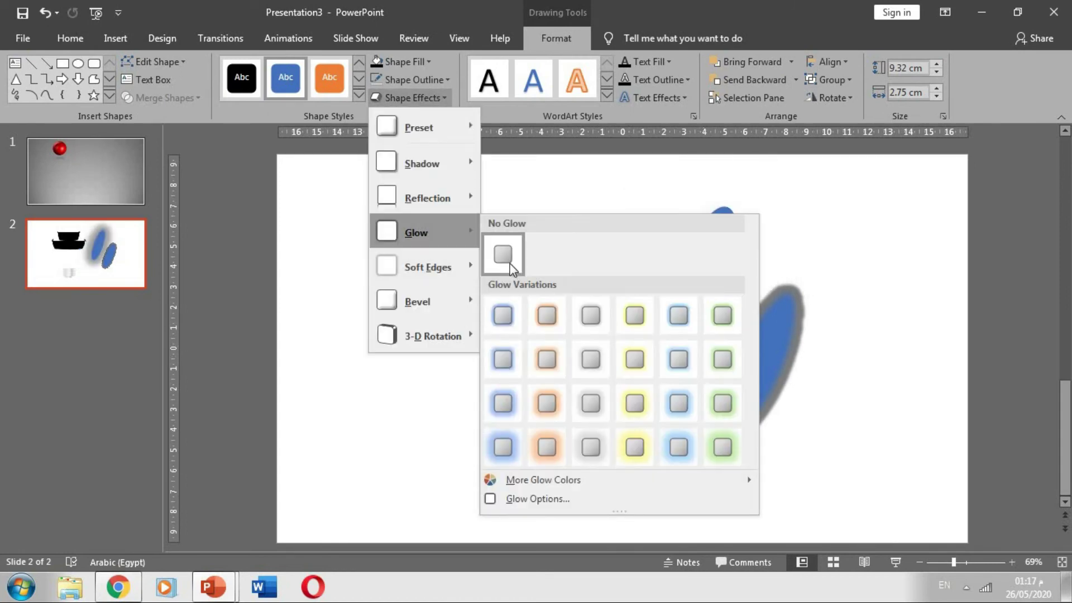
pyautogui.click(509, 264)
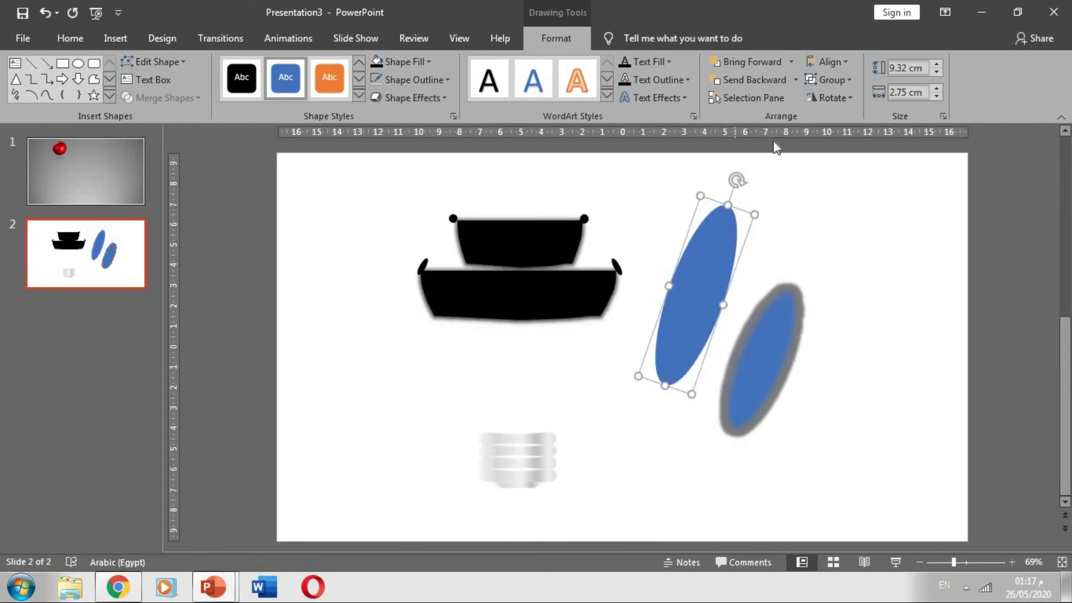
# Shift the large ellipse down and left, then return to slide 1 with the red sphere
pyautogui.click(422, 95)
pyautogui.moveTo(416, 232)
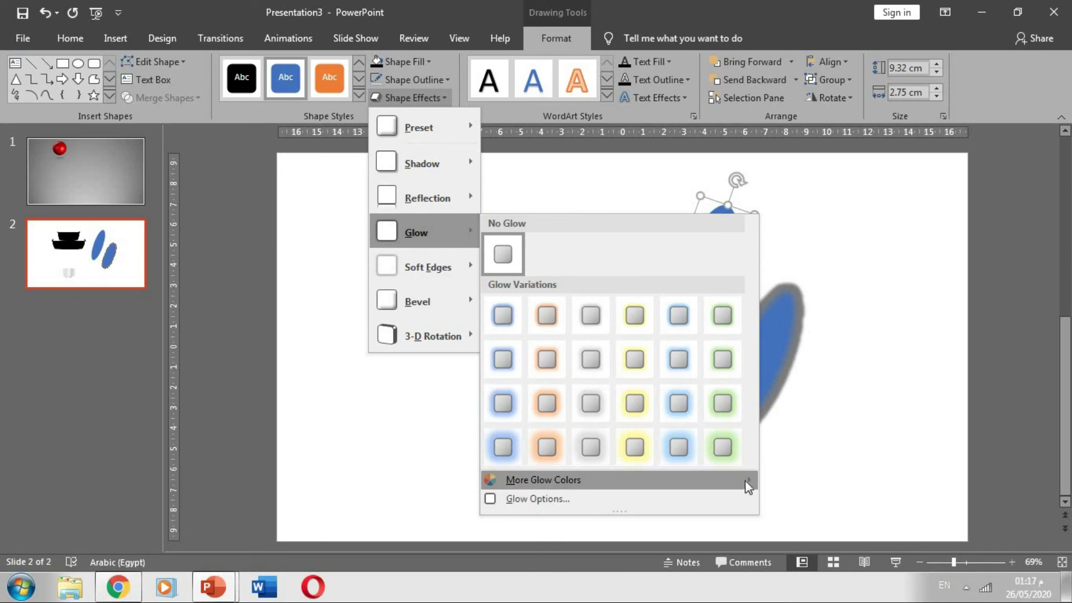
pyautogui.click(734, 304)
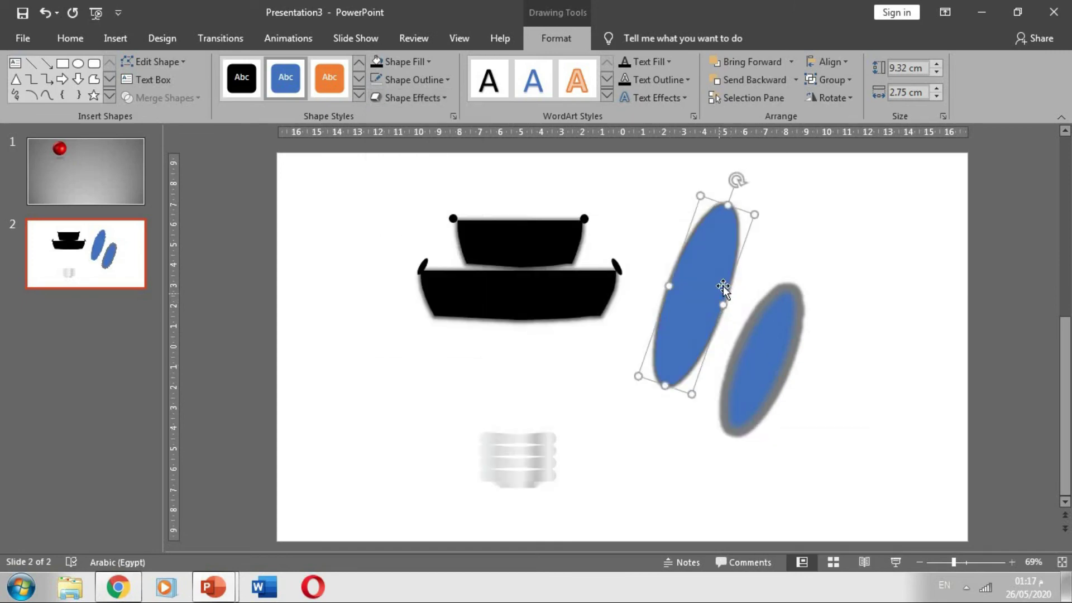
pyautogui.click(423, 96)
pyautogui.moveTo(423, 232)
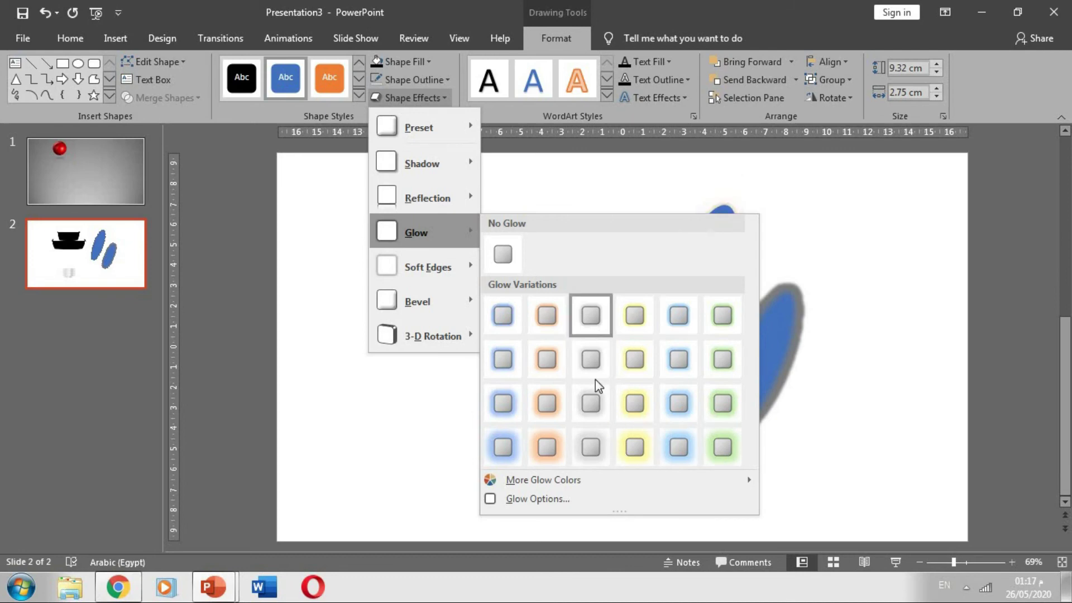
pyautogui.click(595, 446)
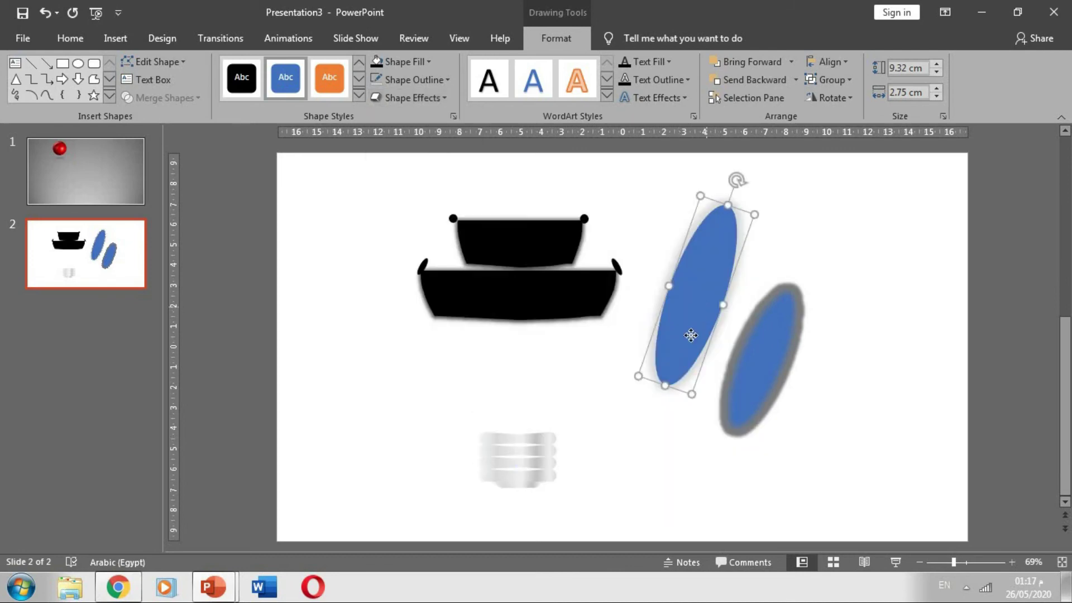
pyautogui.moveTo(690, 332); pyautogui.dragTo(650, 364)
pyautogui.click(768, 280)
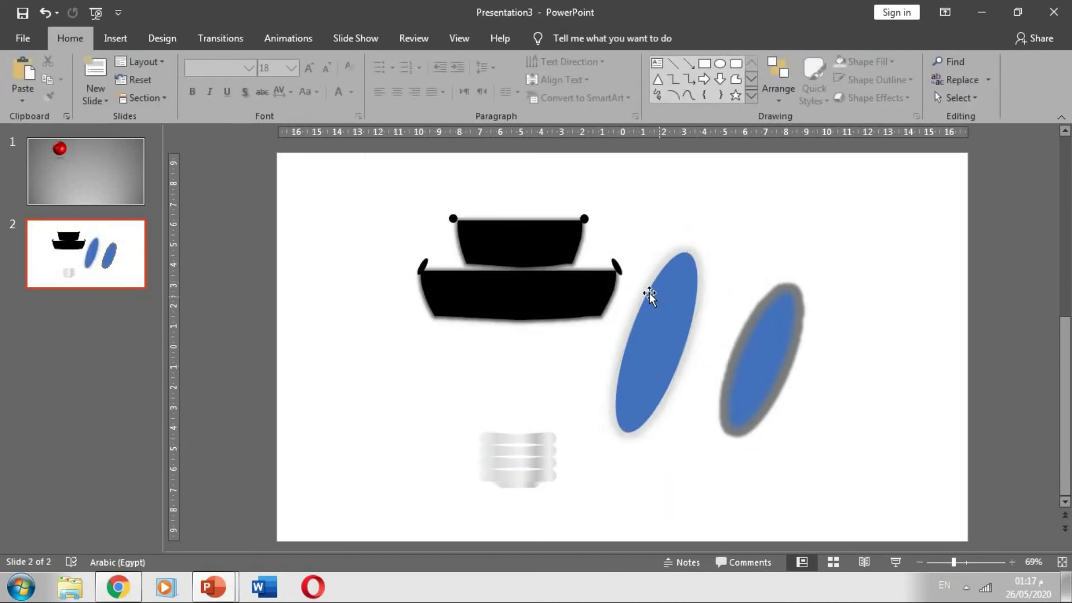
pyautogui.click(88, 163)
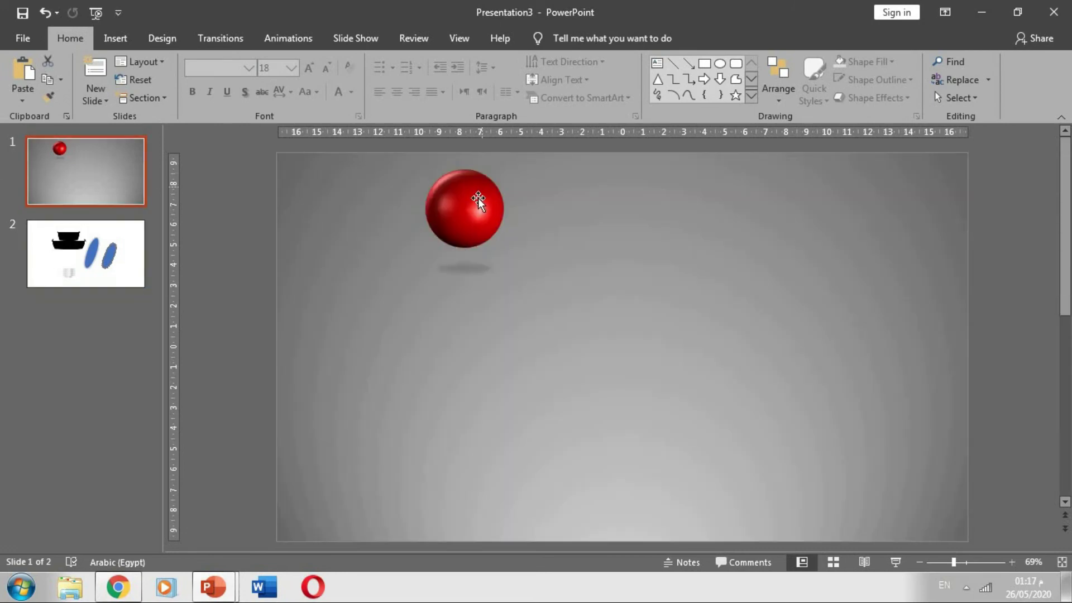
pyautogui.click(485, 238)
pyautogui.click(558, 38)
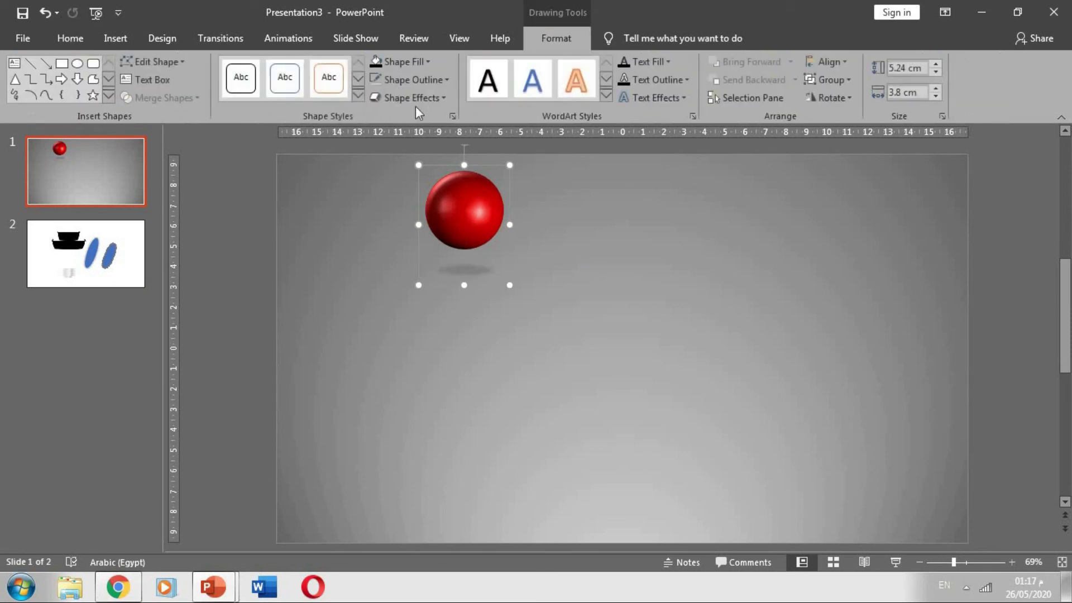
pyautogui.click(416, 98)
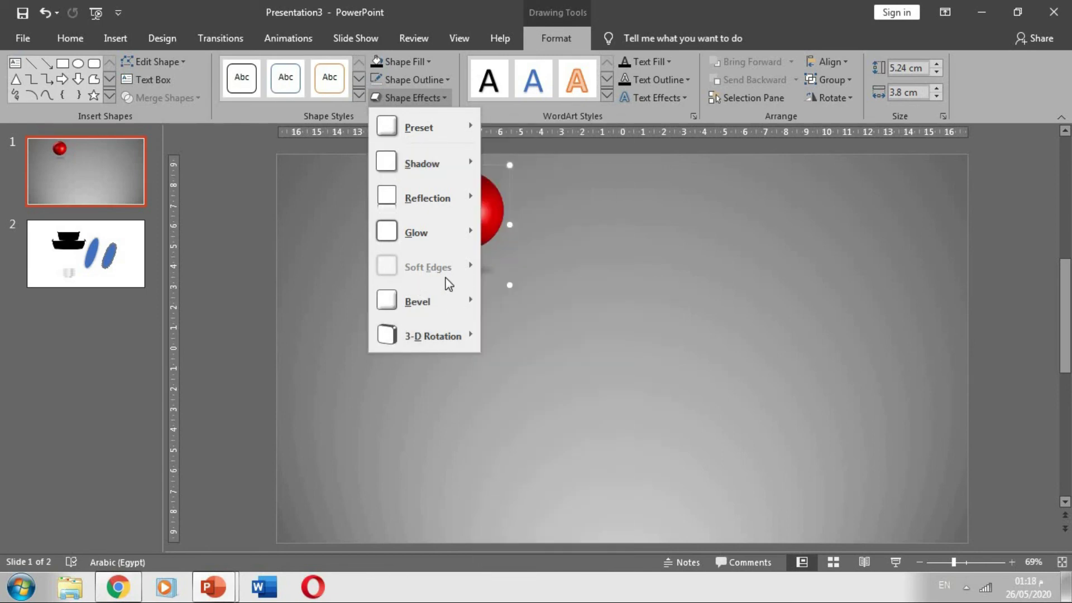
pyautogui.moveTo(416, 232)
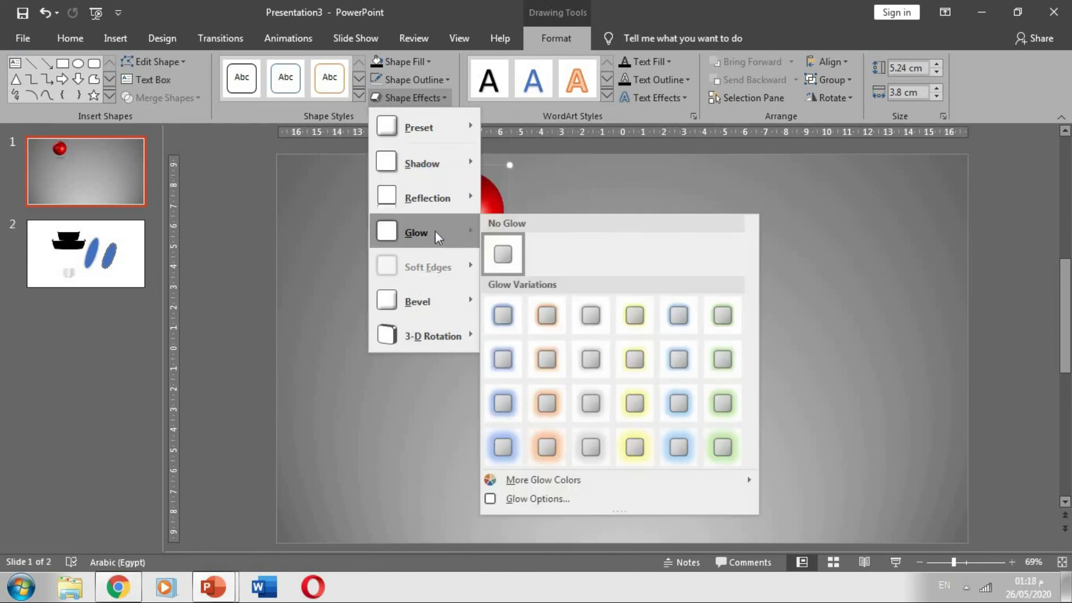
pyautogui.click(606, 189)
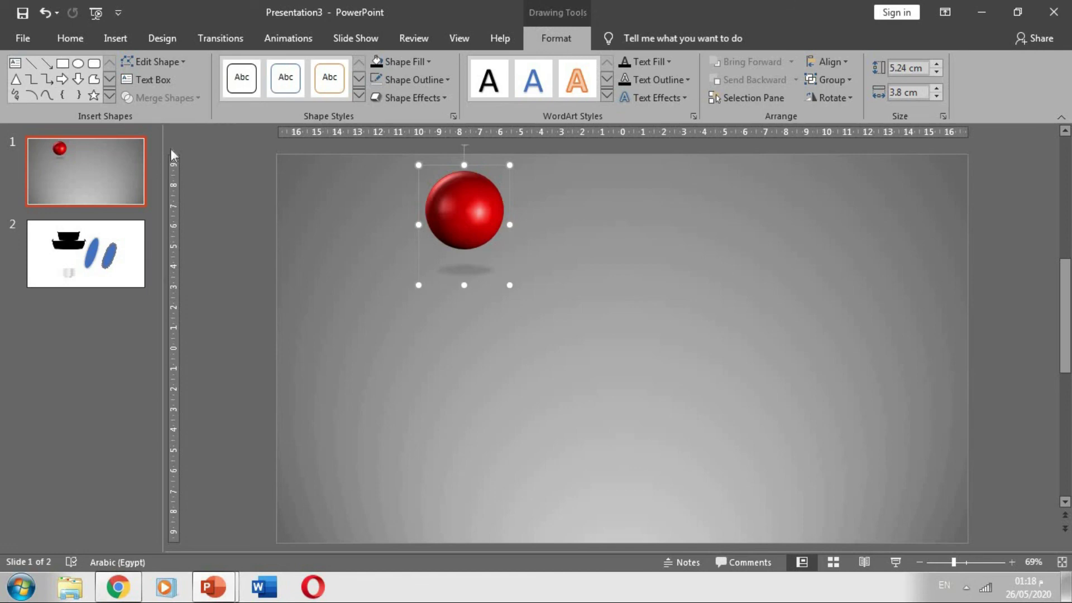
pyautogui.click(95, 245)
pyautogui.click(108, 189)
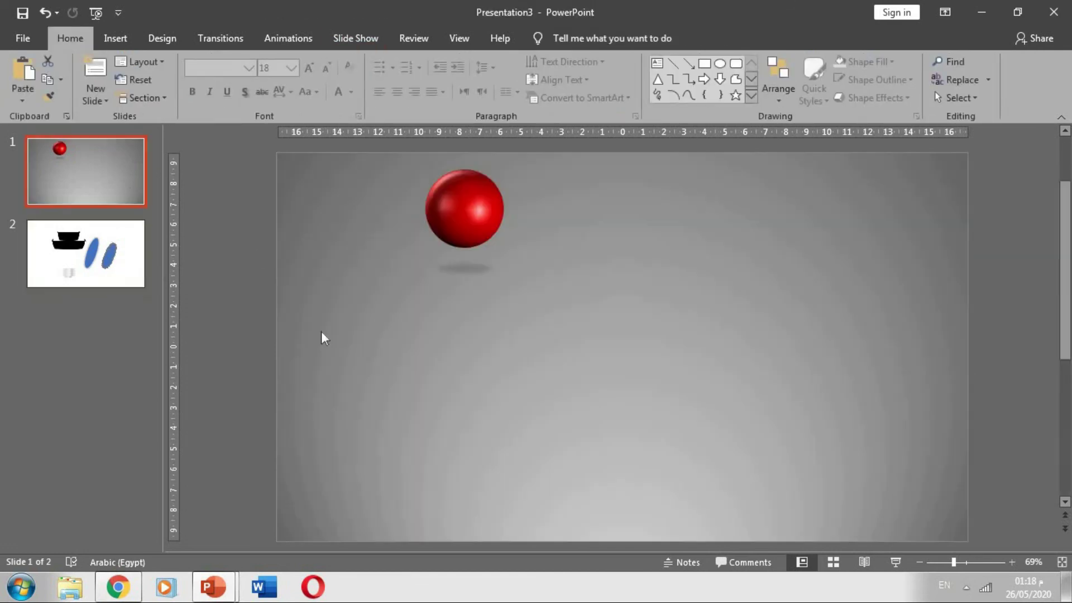